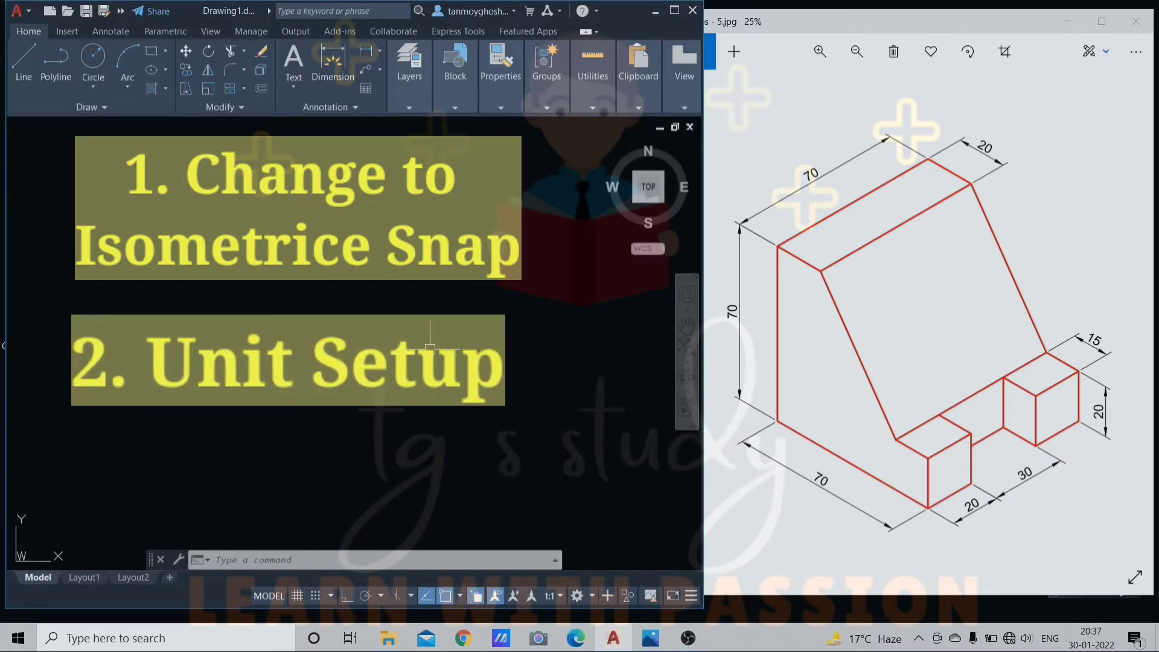
Set the drafting settings' snap type to isometric snap
key("Escape")
key("Escape")
key("Escape")
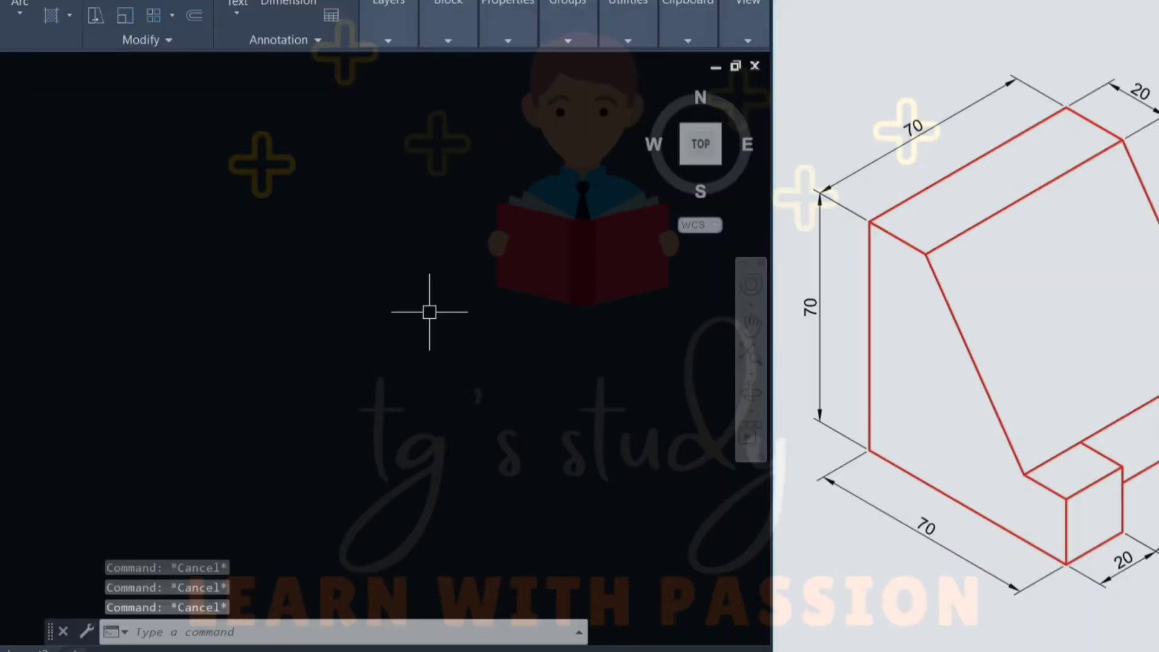
type("ds")
key("Return")
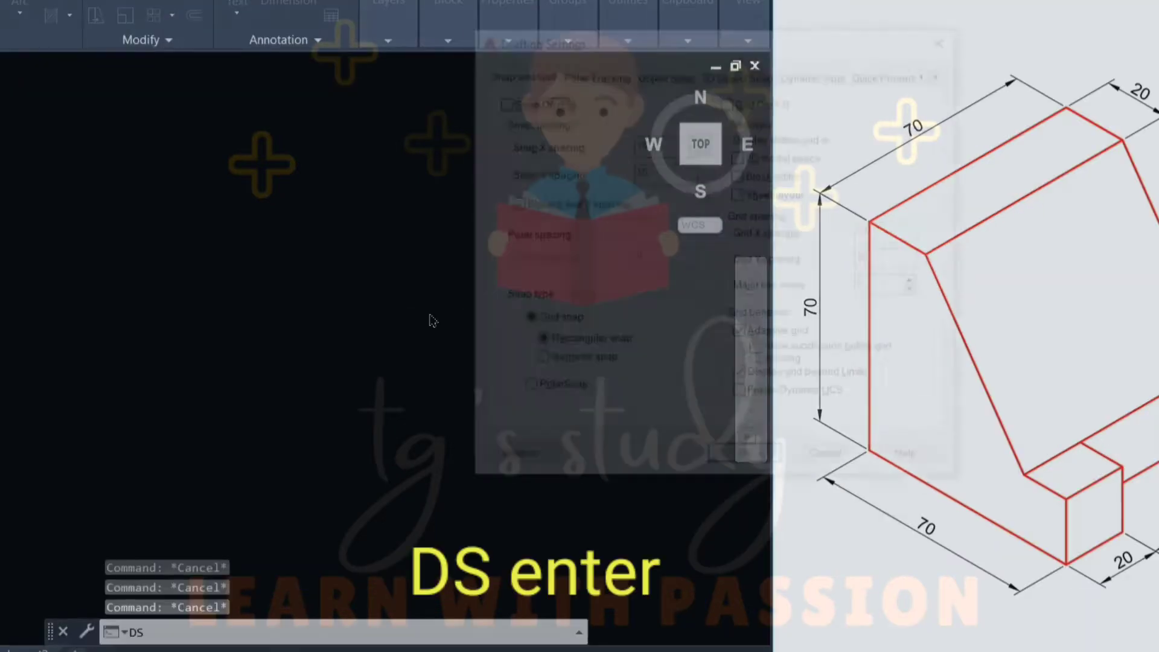
left_click(547, 73)
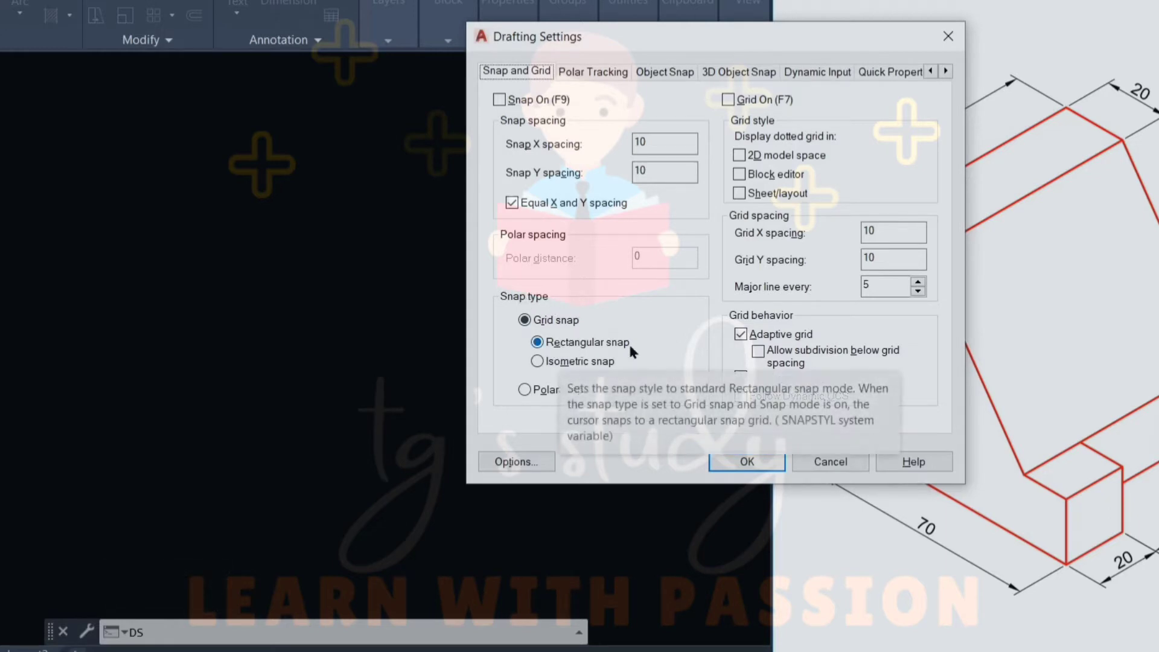
left_click(537, 361)
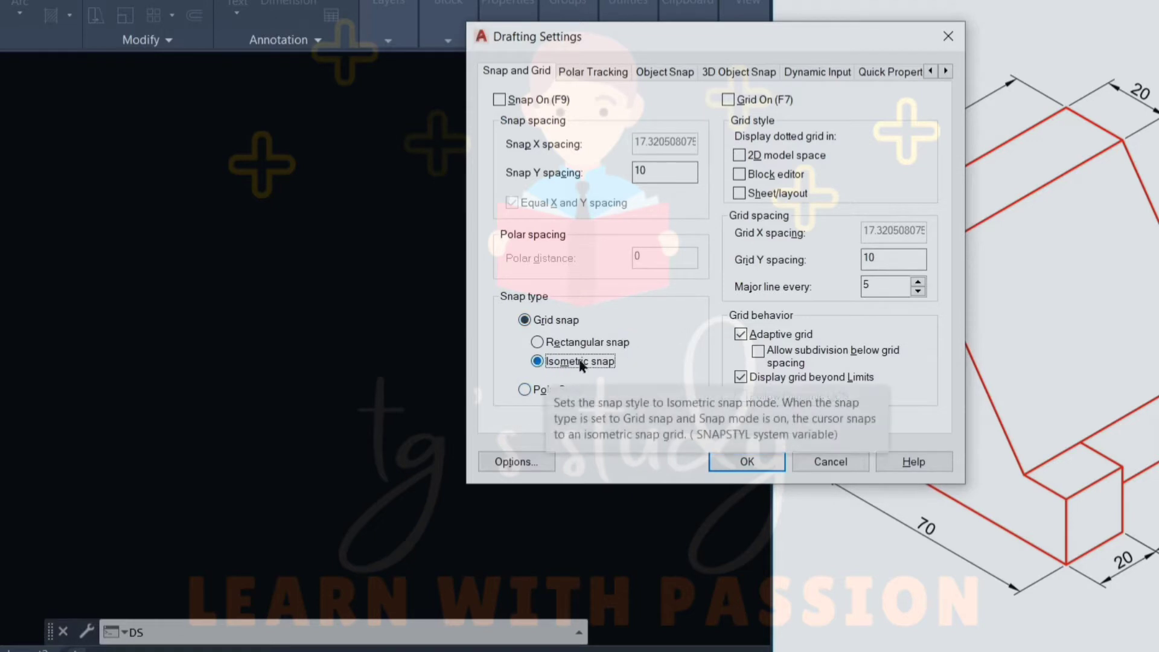
left_click(740, 464)
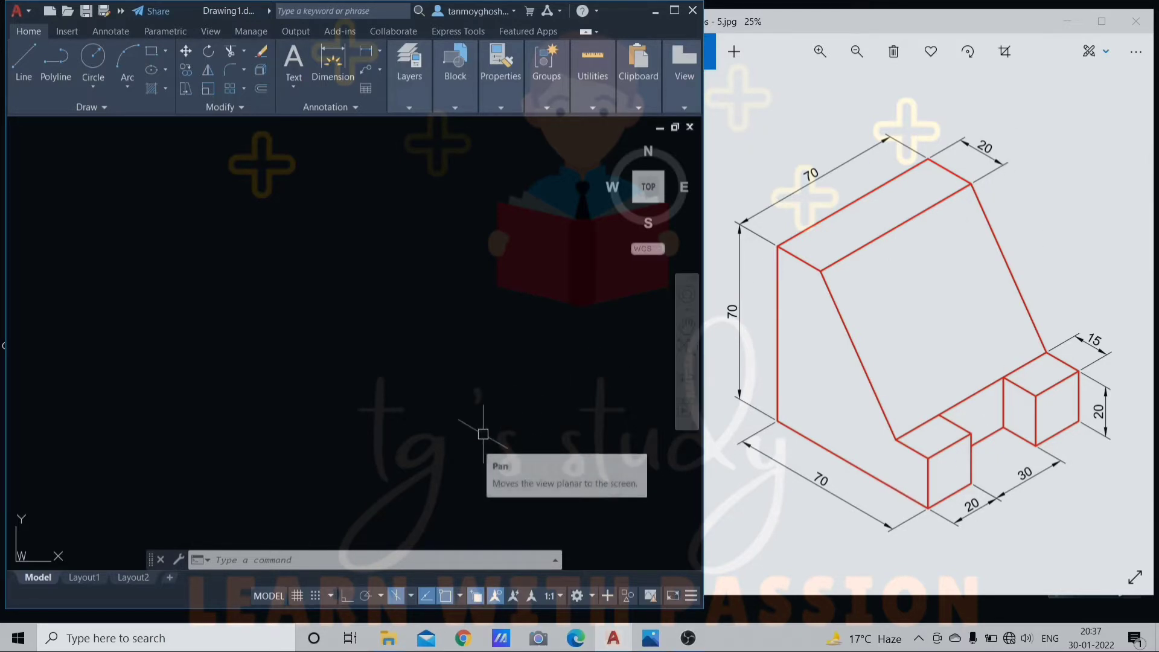
Set the drawing units' length precision to 0
type("u")
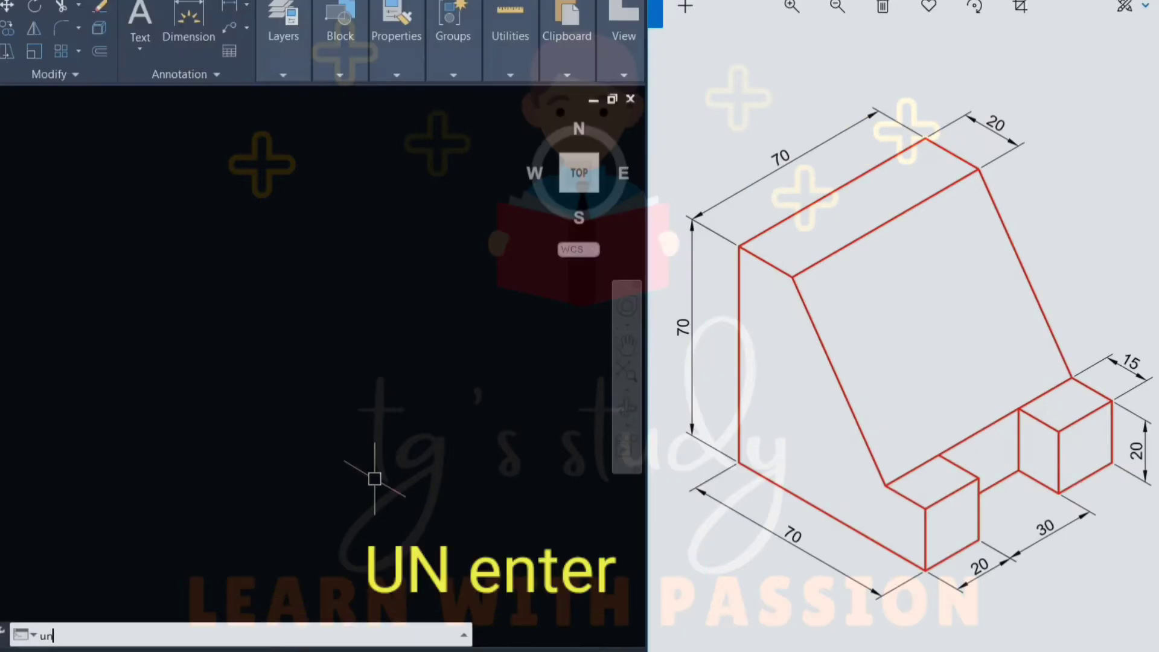
type("n")
key("Return")
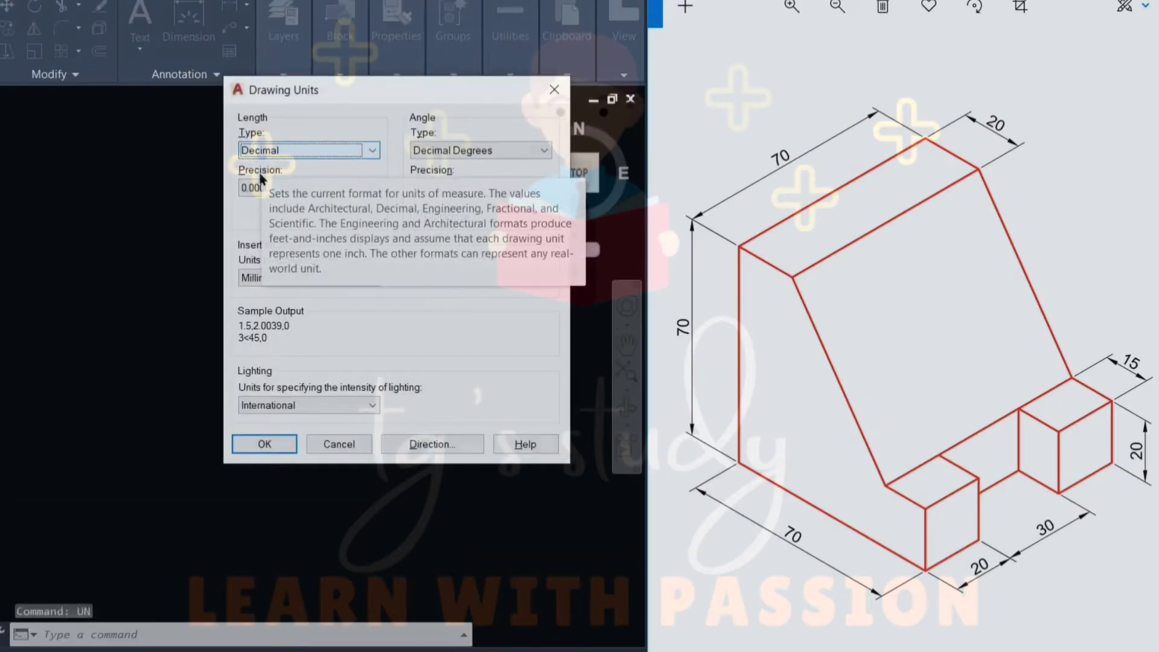
left_click(314, 192)
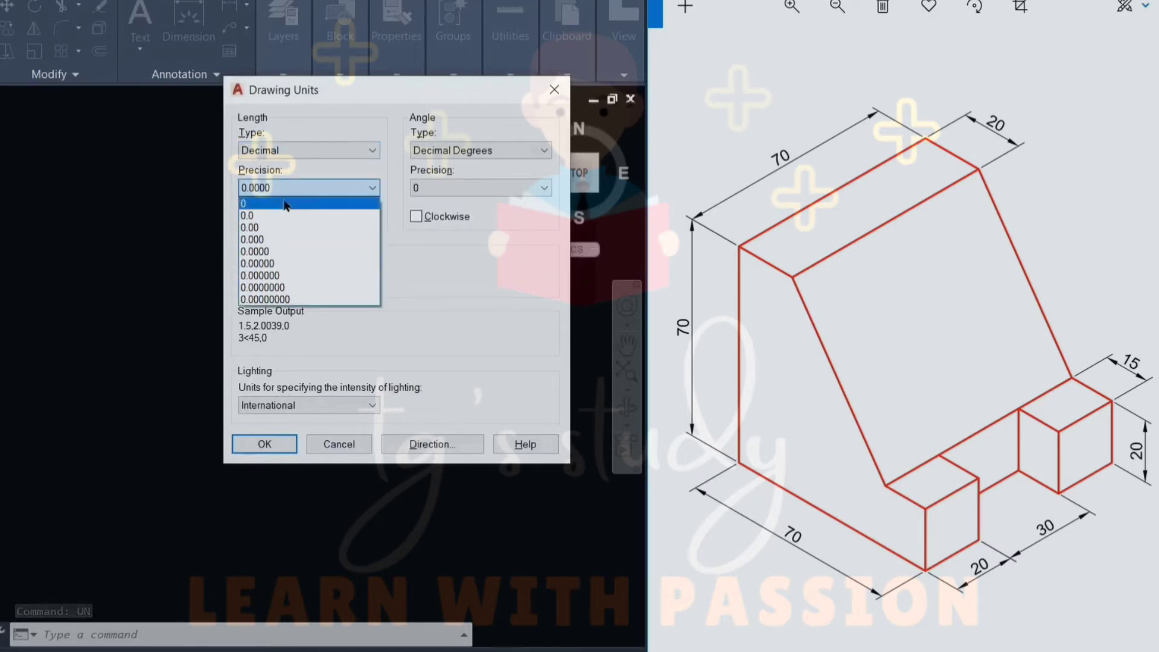
left_click(285, 200)
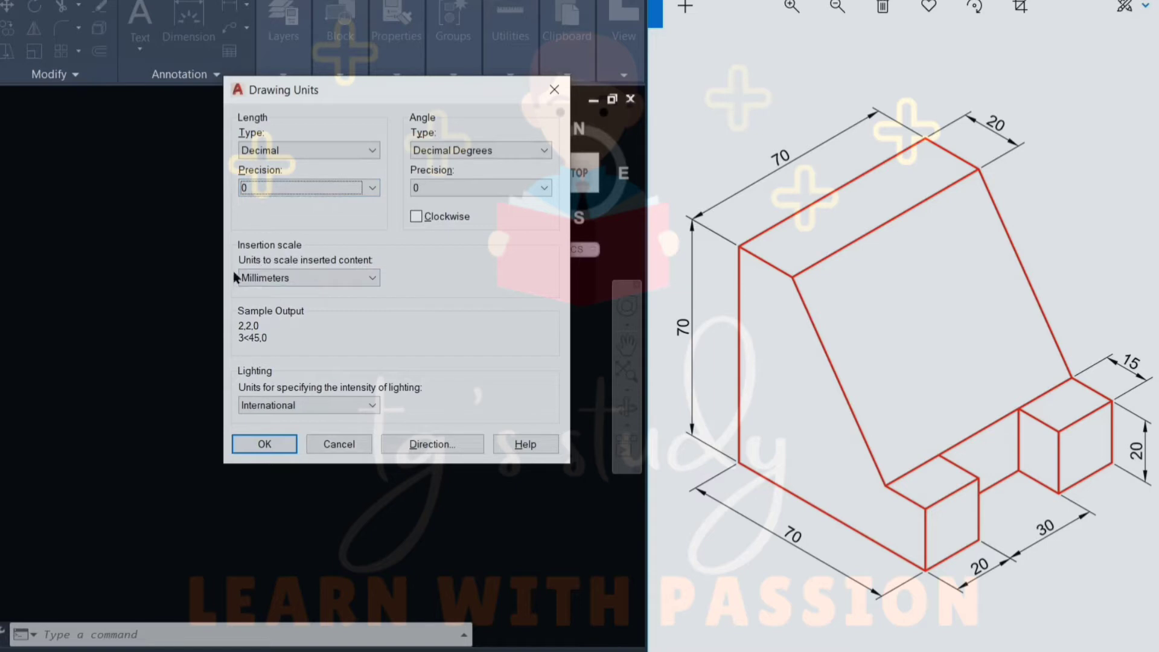
left_click(281, 445)
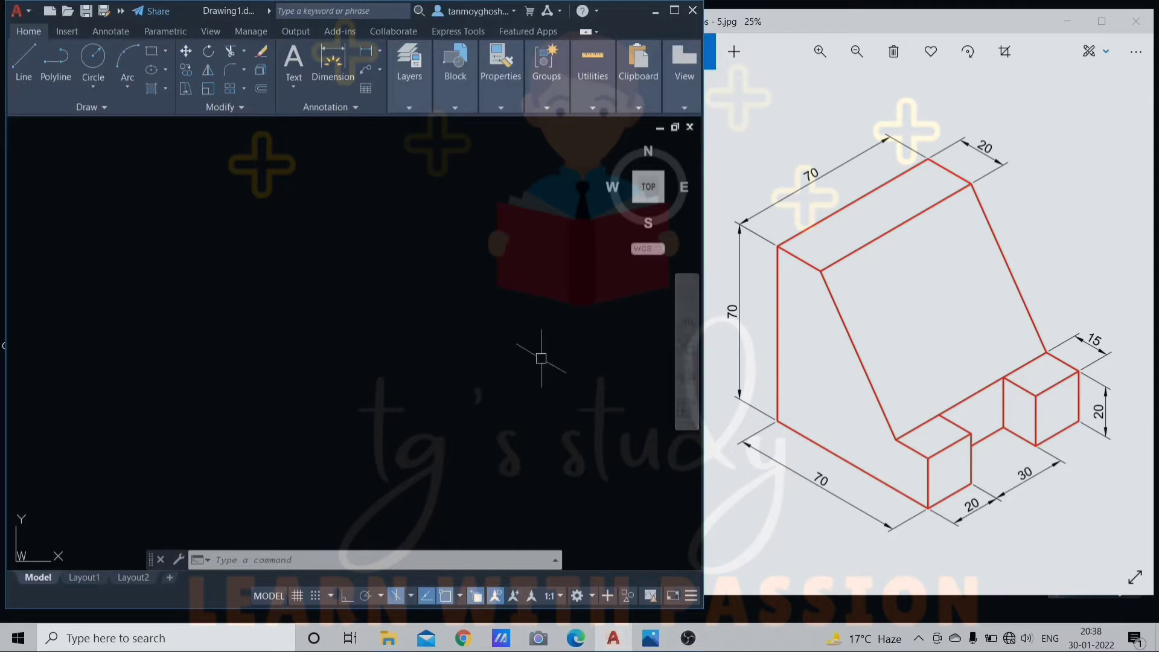
Draw a 70 mm vertical line straight down with Ortho on as the side face's rear edge
left_click(378, 326)
key("Escape")
key("Escape")
key("Escape")
type("l")
key("Return")
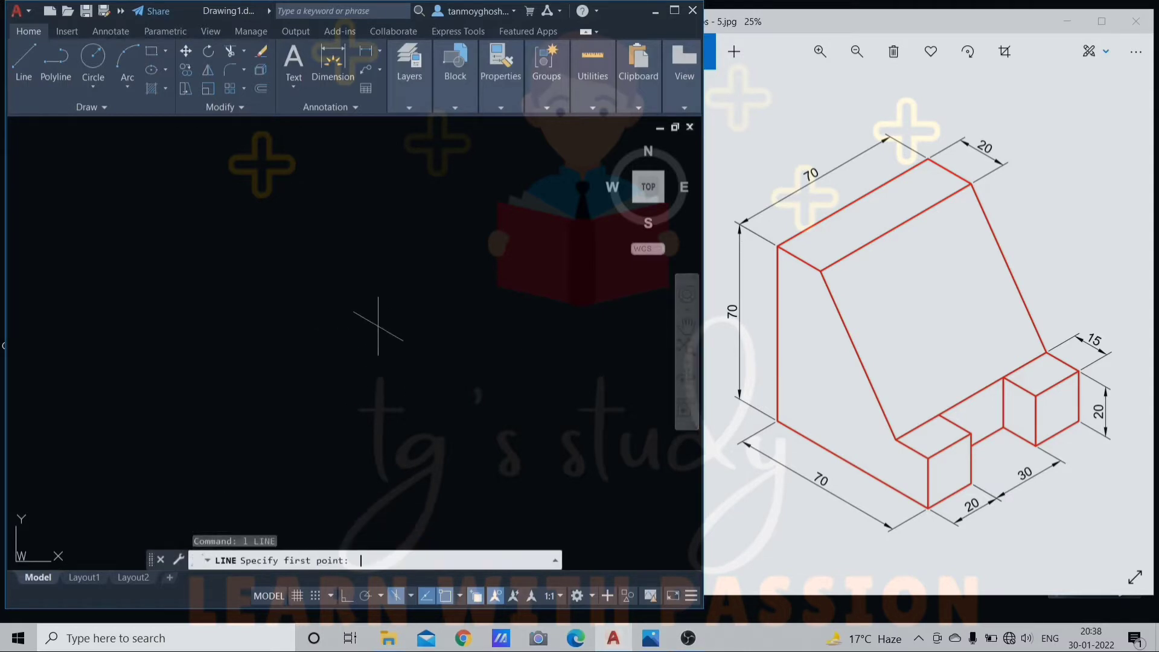
left_click(279, 244)
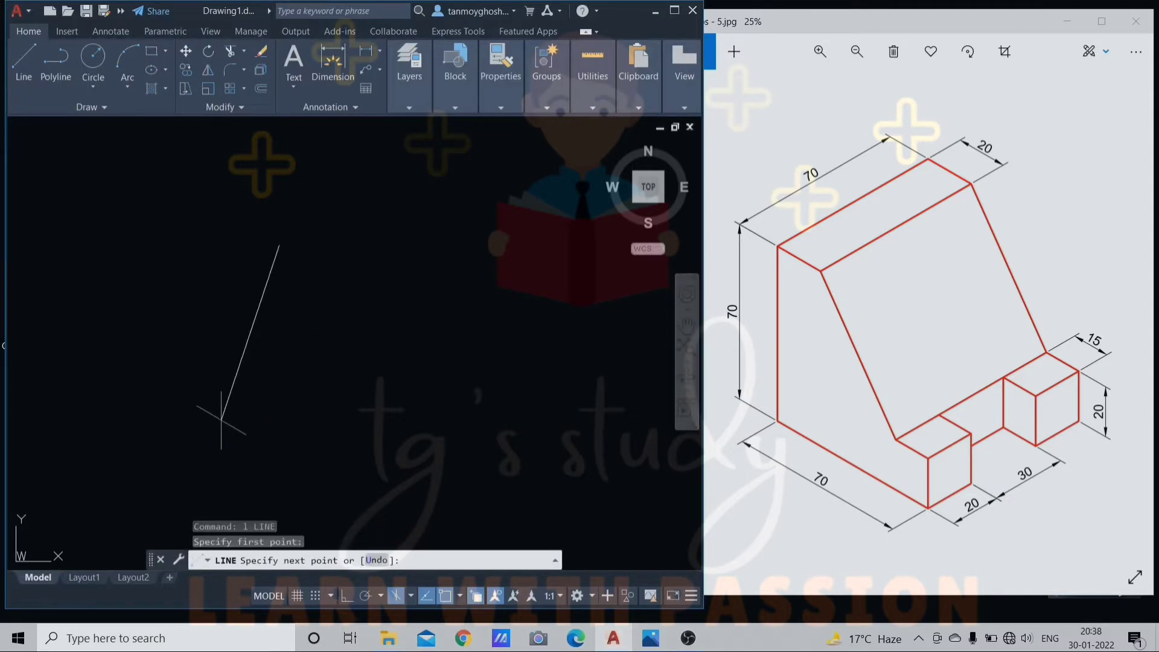
key("F8")
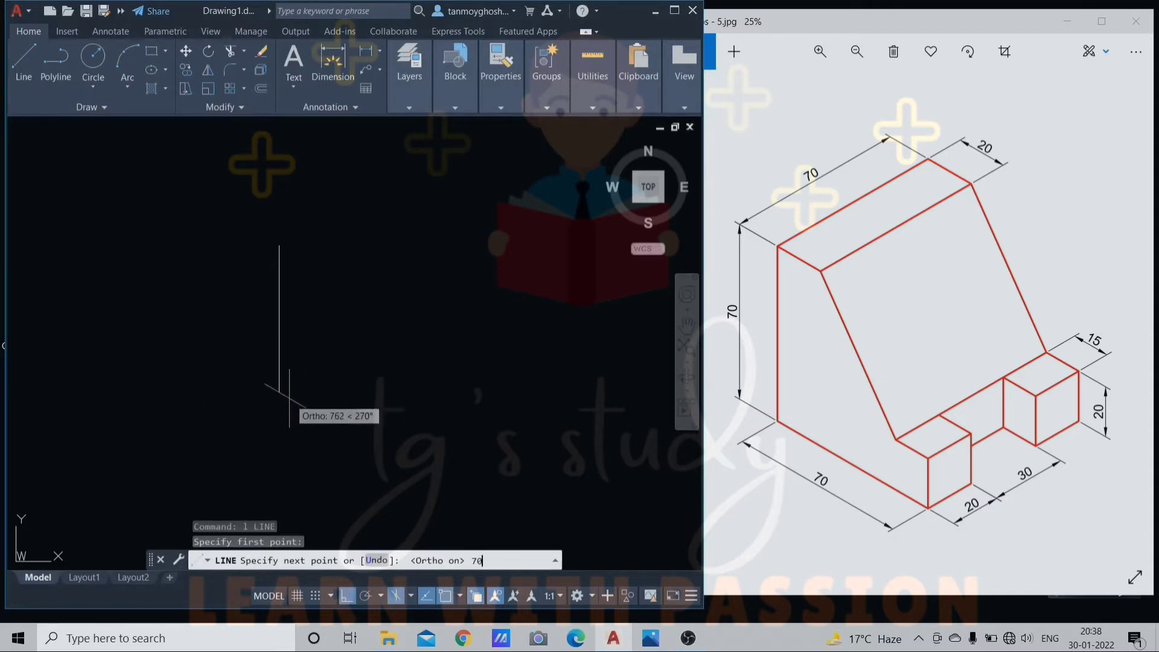
type("70")
key("Return")
key("Return")
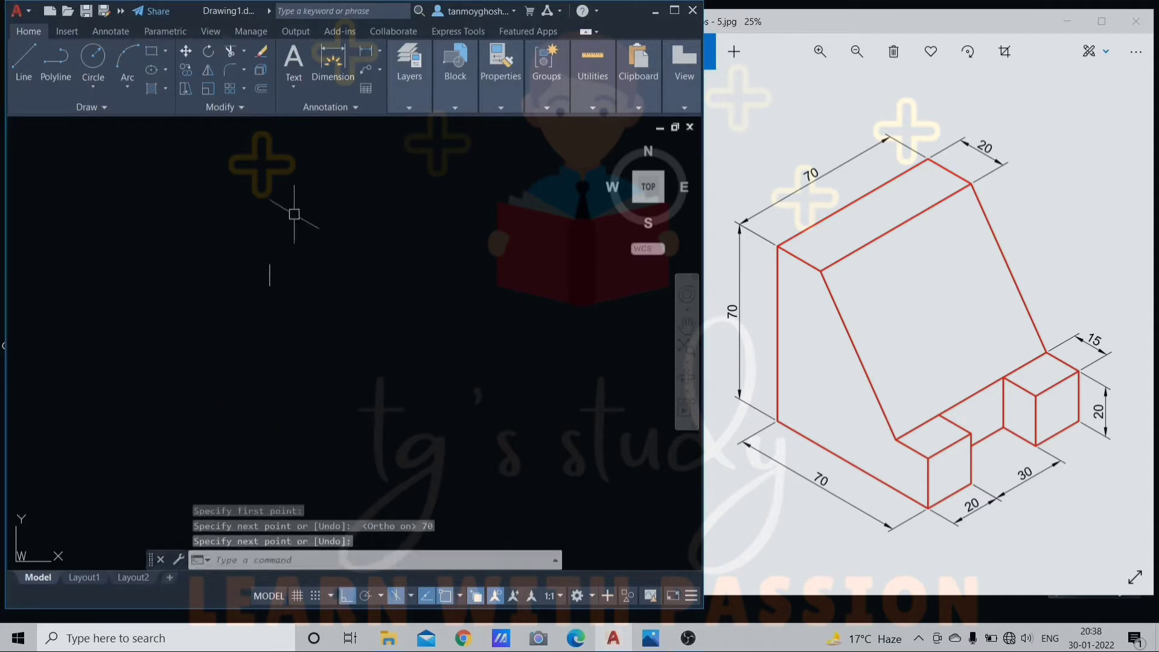
From the vertical line's lower end, draw connected isometric lines 70 mm at 330°, 20 mm up and 15 mm back at 150°
scroll(284, 244, "up", 4)
key("Return")
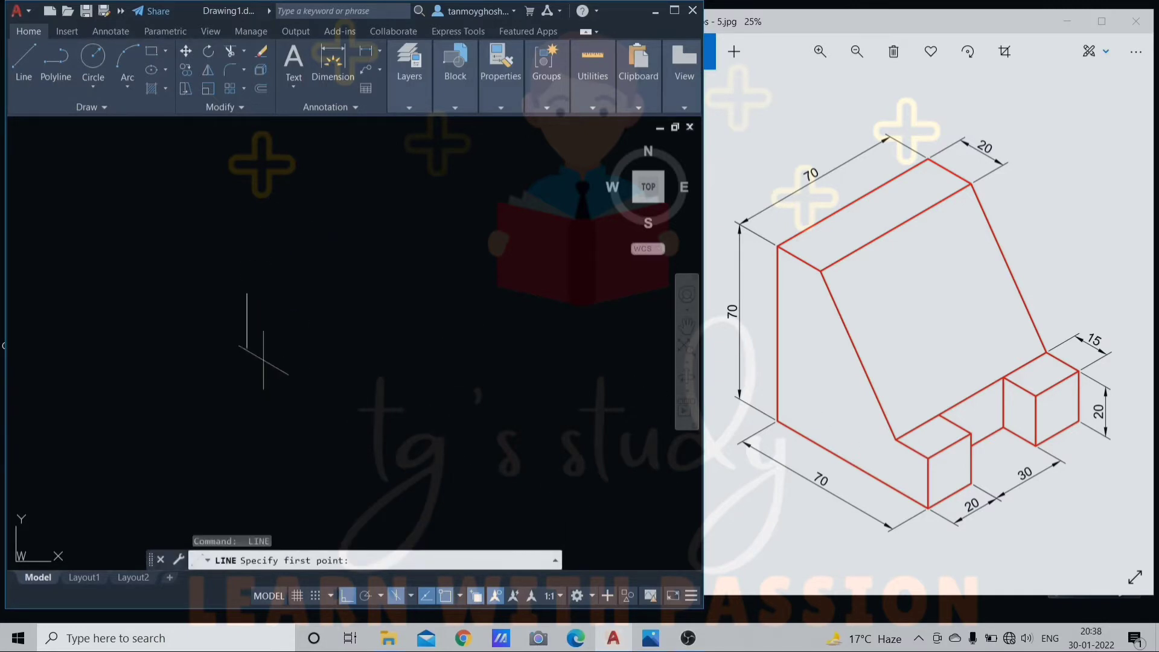
left_click(247, 349)
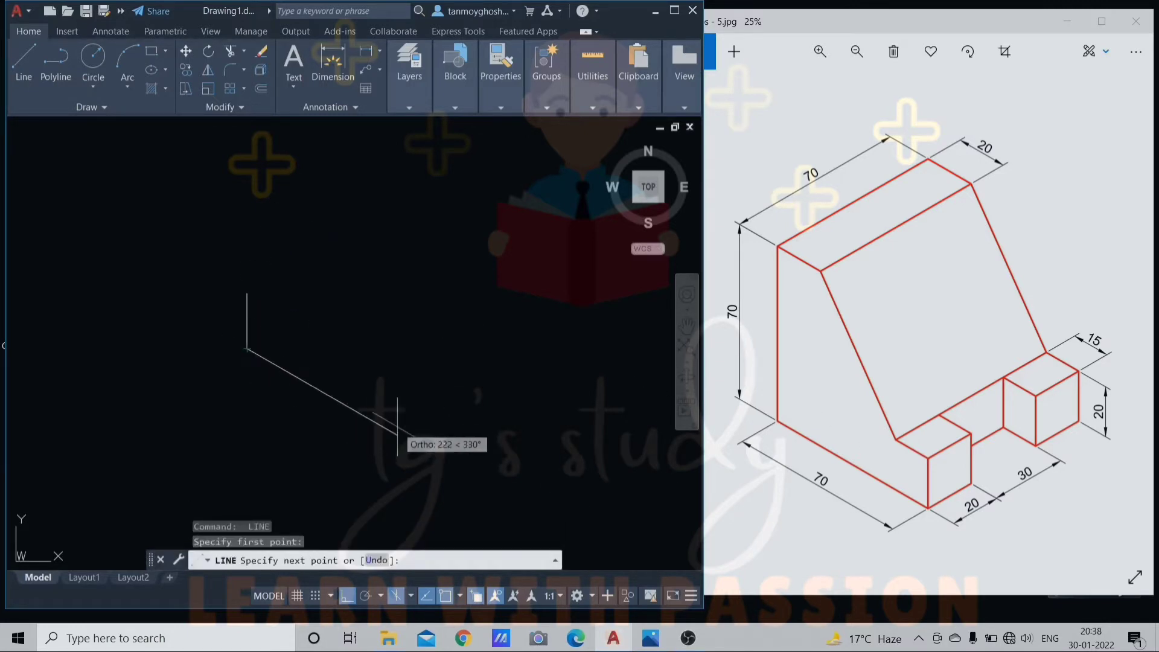
type("70")
key("Return")
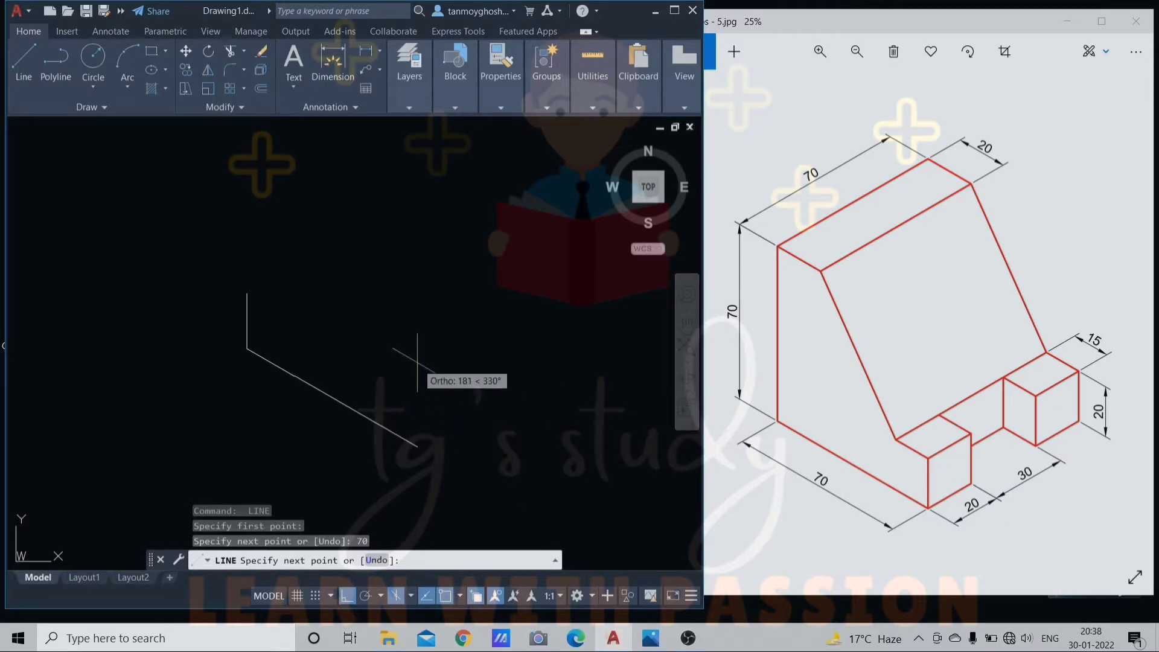
type("20")
key("Return")
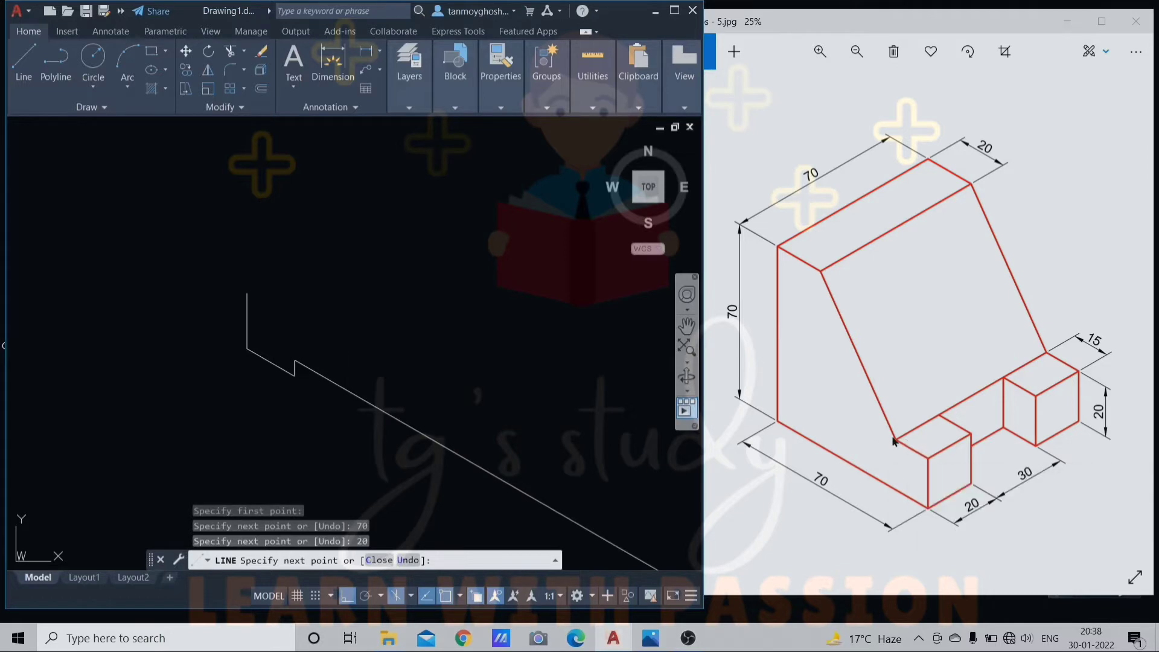
scroll(251, 341, "up", 4)
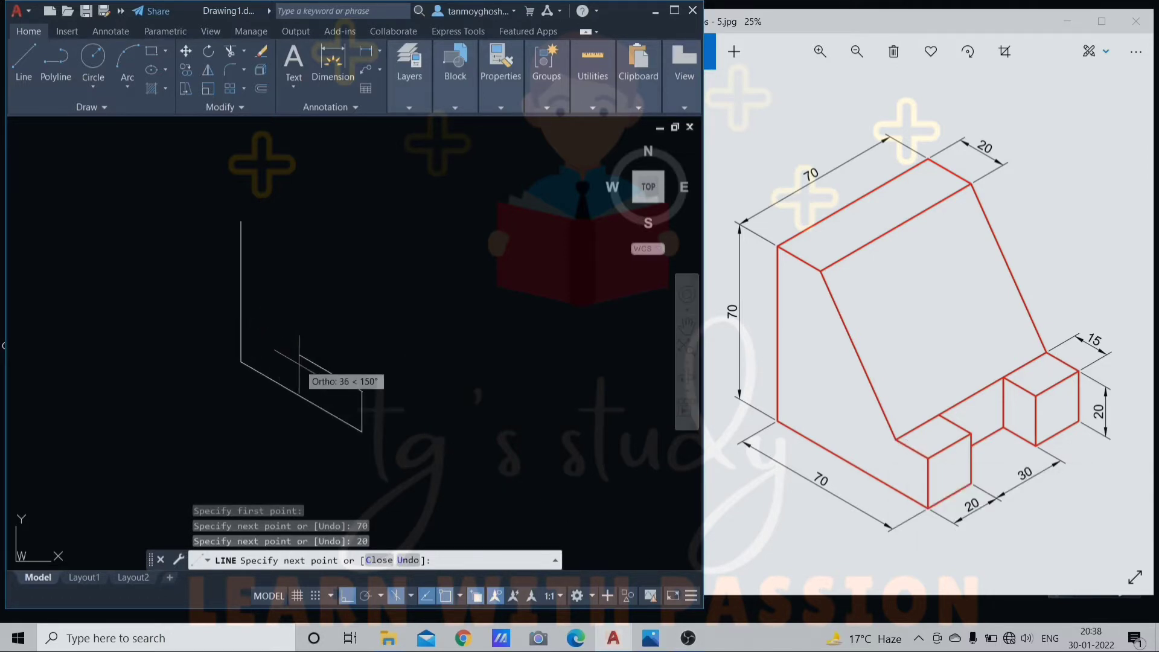
type("15")
key("Return")
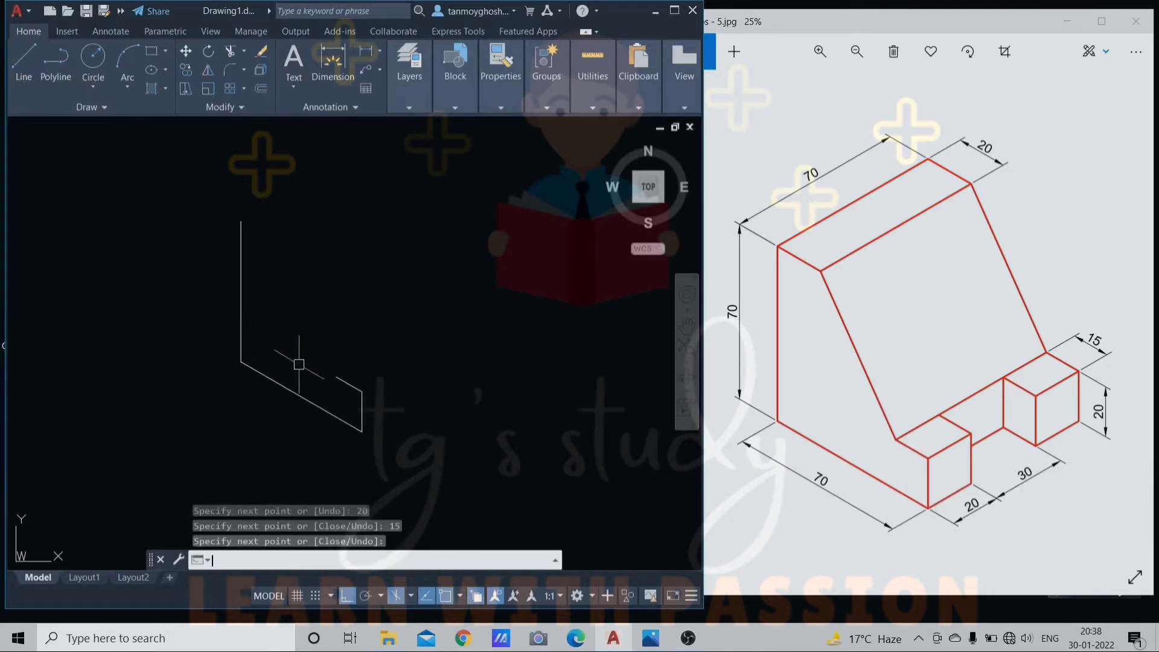
From the vertical line's upper end, draw a 20 mm line at 330° and connect it to the free end of the 15 mm edge
scroll(352, 250, "up", 2)
middle_click_drag(353, 250, 412, 248)
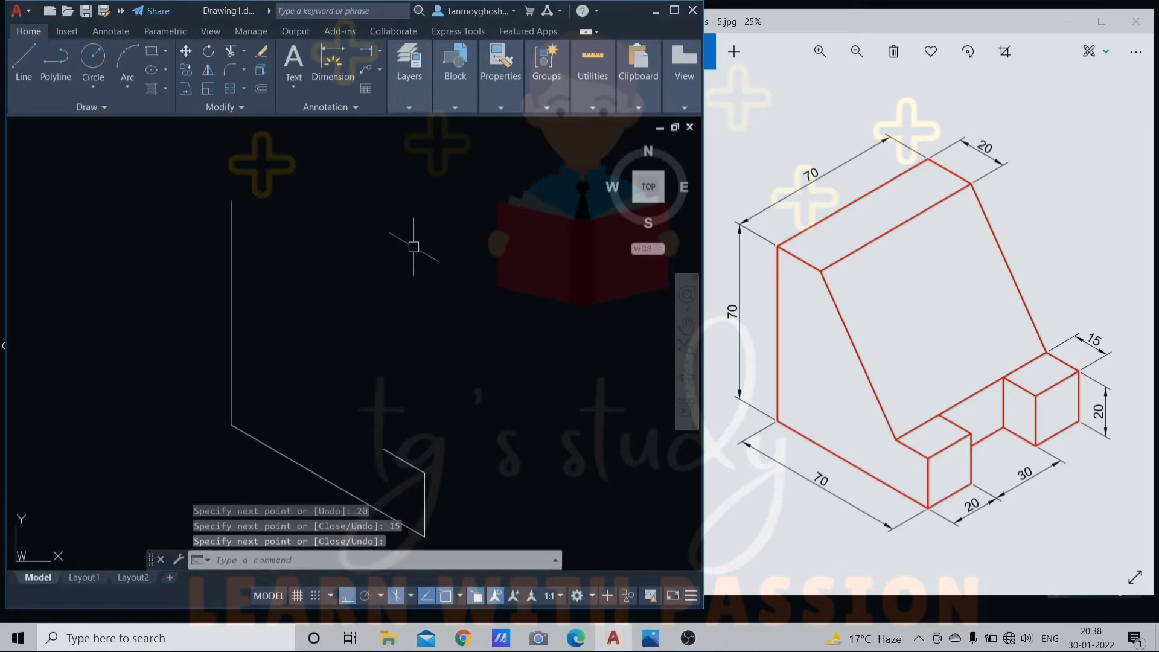
middle_click_drag(457, 336, 478, 320)
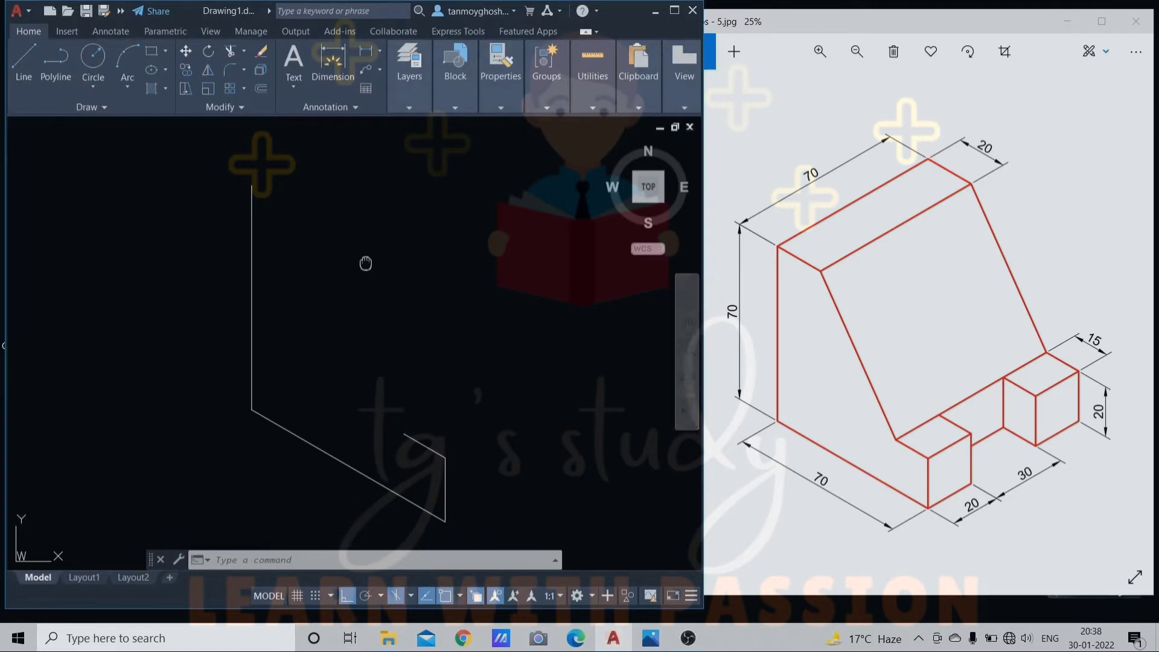
middle_click_drag(364, 262, 362, 295)
type("l")
key("Return")
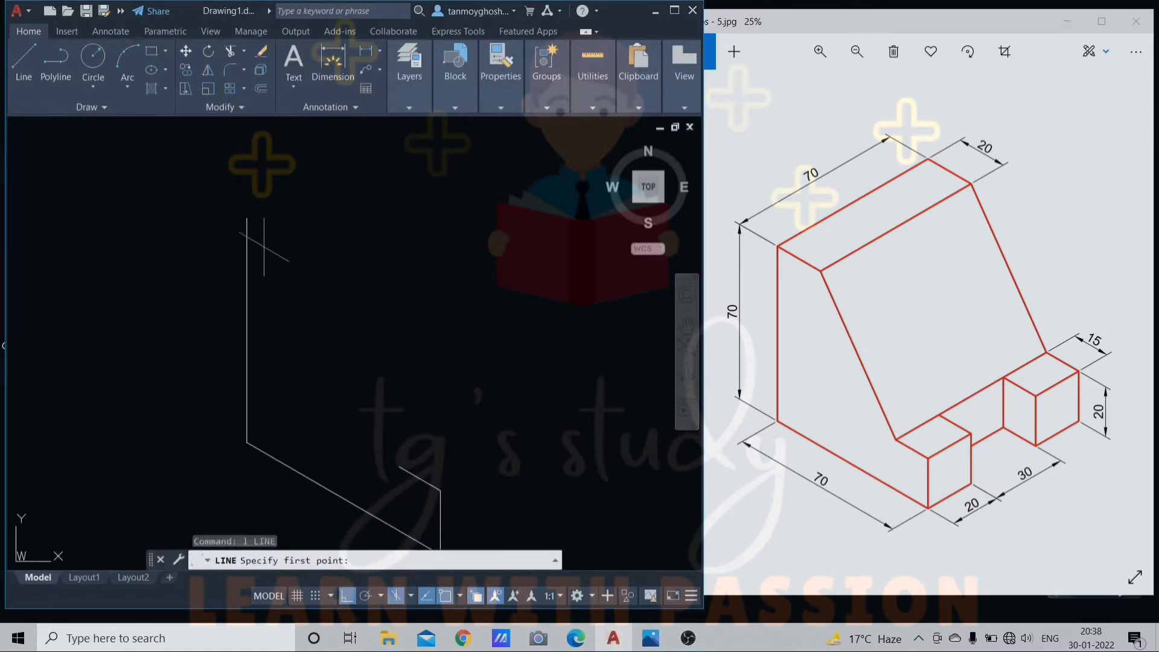
left_click(247, 218)
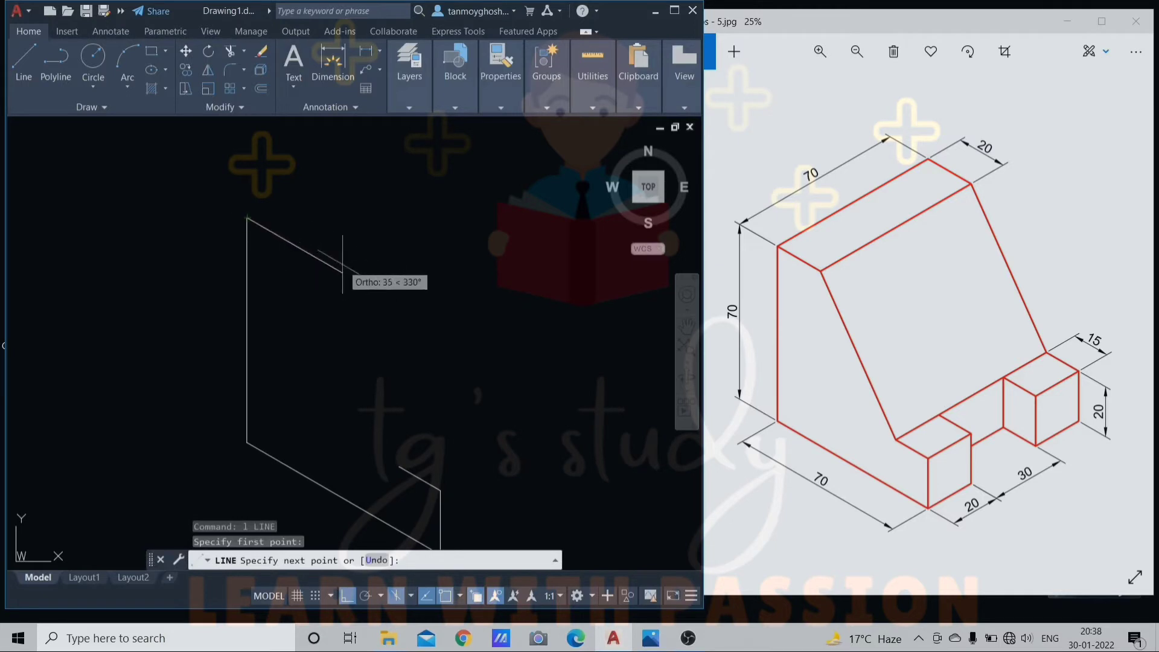
type("20")
key("Return")
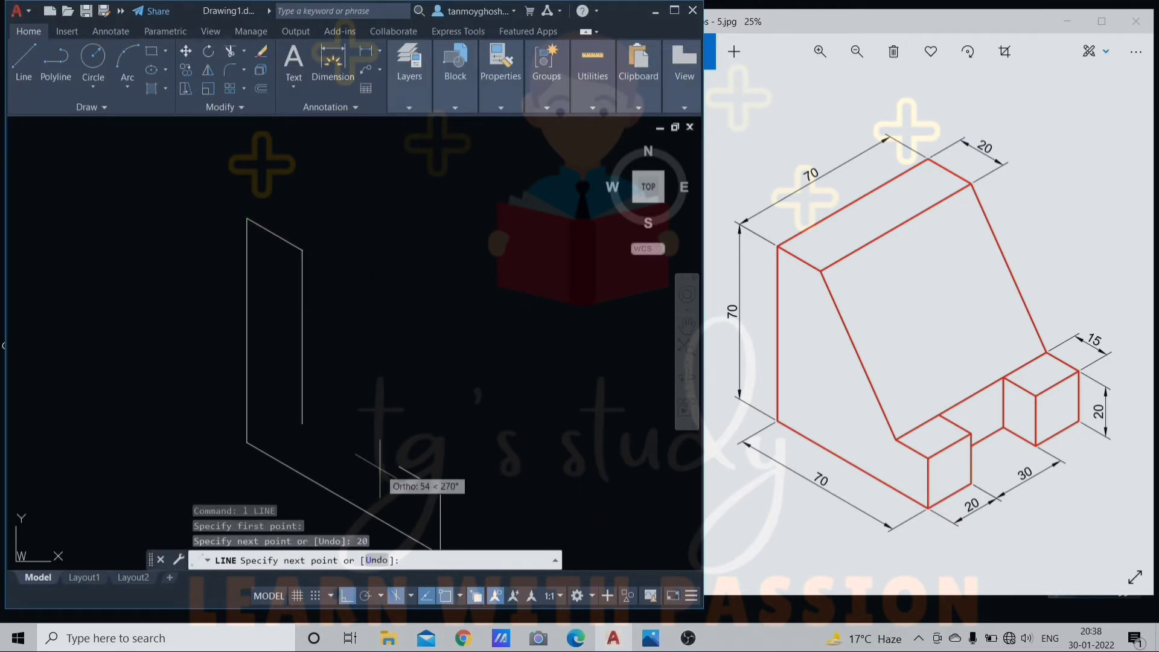
left_click(399, 467)
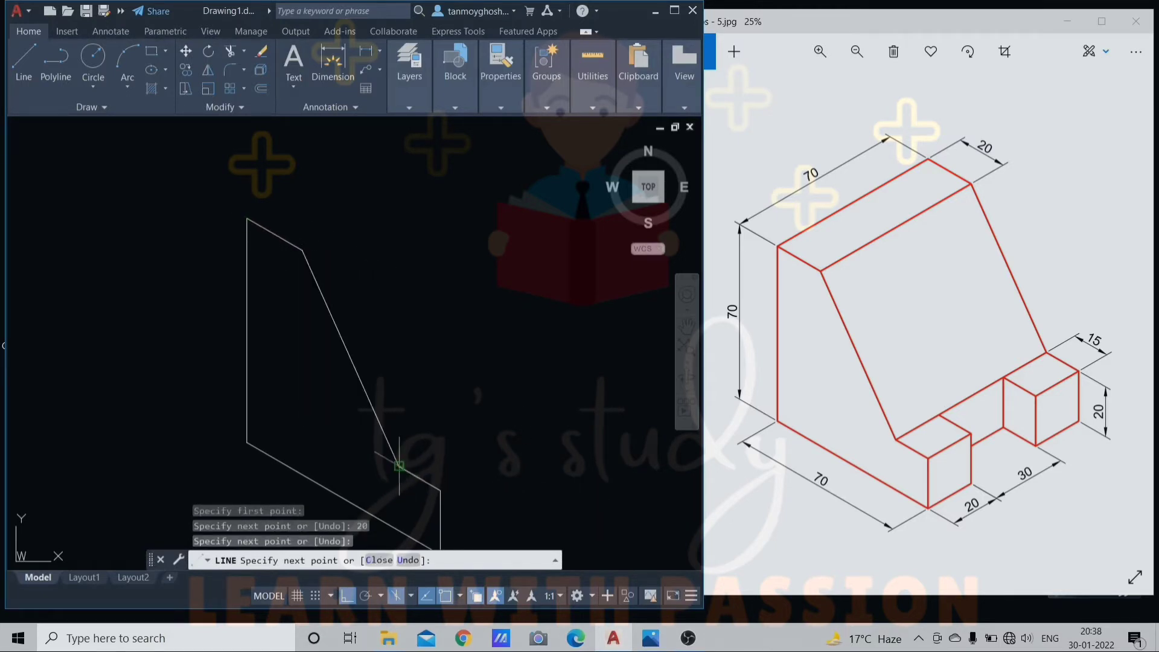
key("Return")
middle_click_drag(406, 316, 407, 312)
key("Escape")
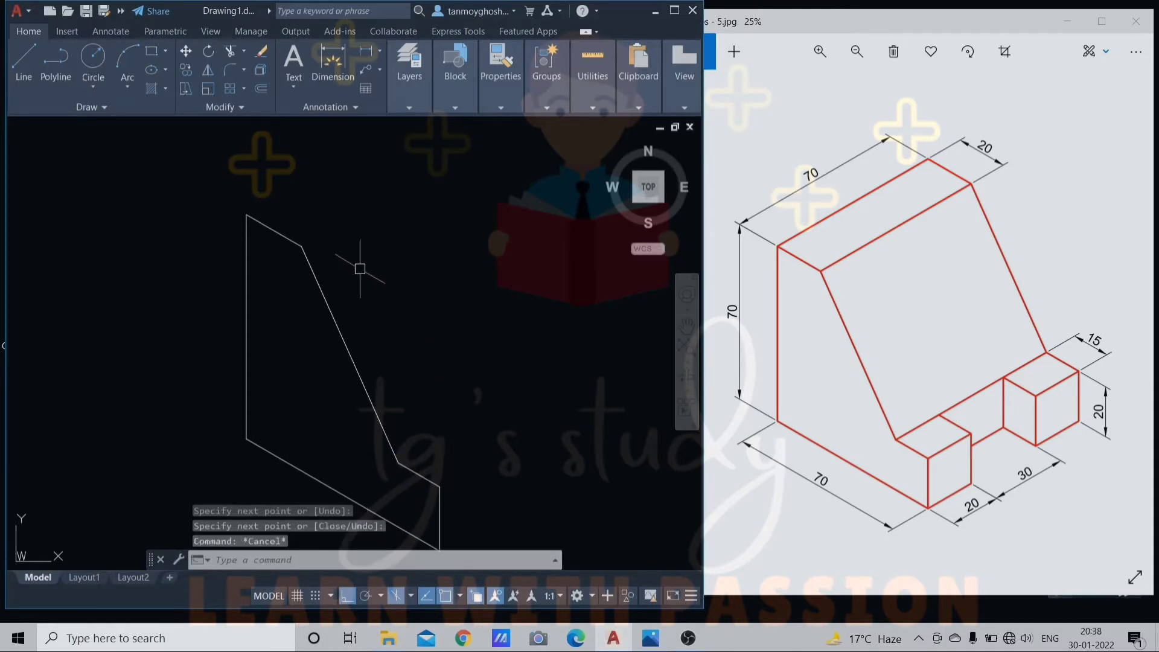
On the top isoplane, draw the top face from the rear upper corner: 70 mm at 30°, 20 mm at 330°, then back to the slope's upper corner
key("Return")
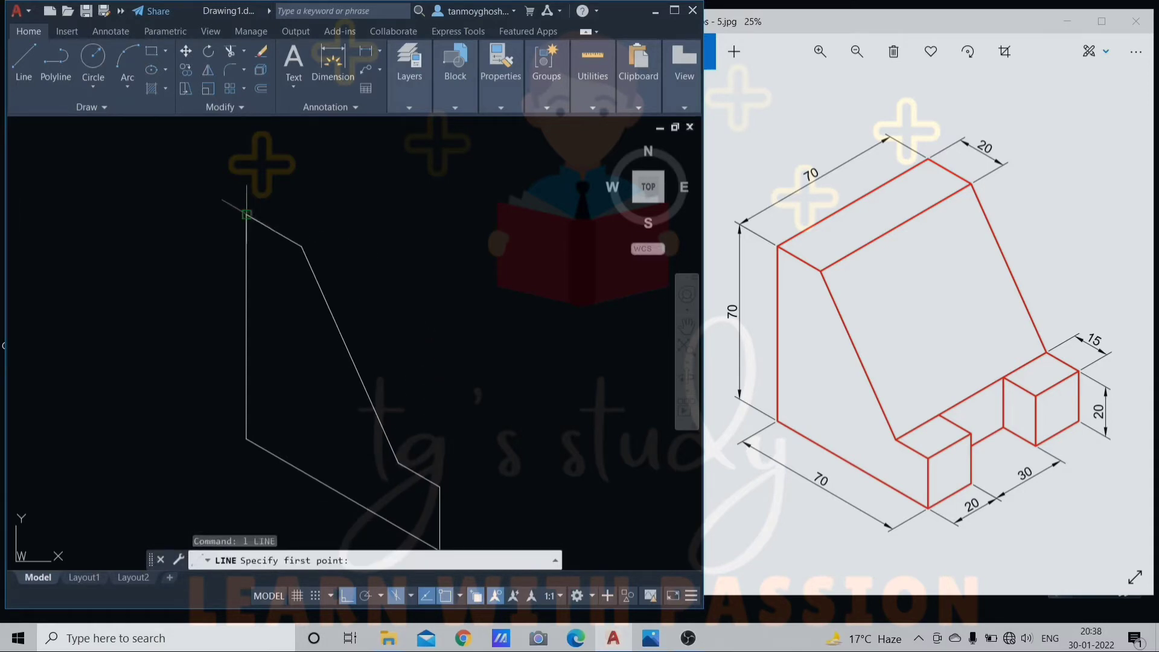
left_click(246, 215)
scroll(232, 290, "down", 2)
middle_click_drag(245, 241, 245, 272)
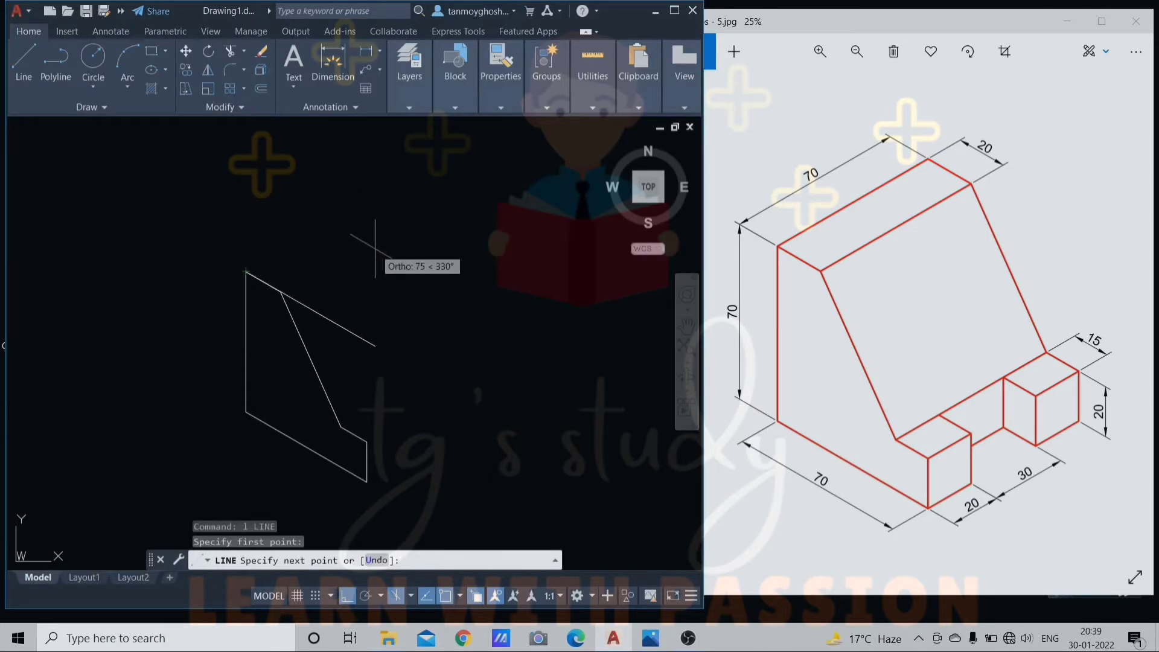
key("F5")
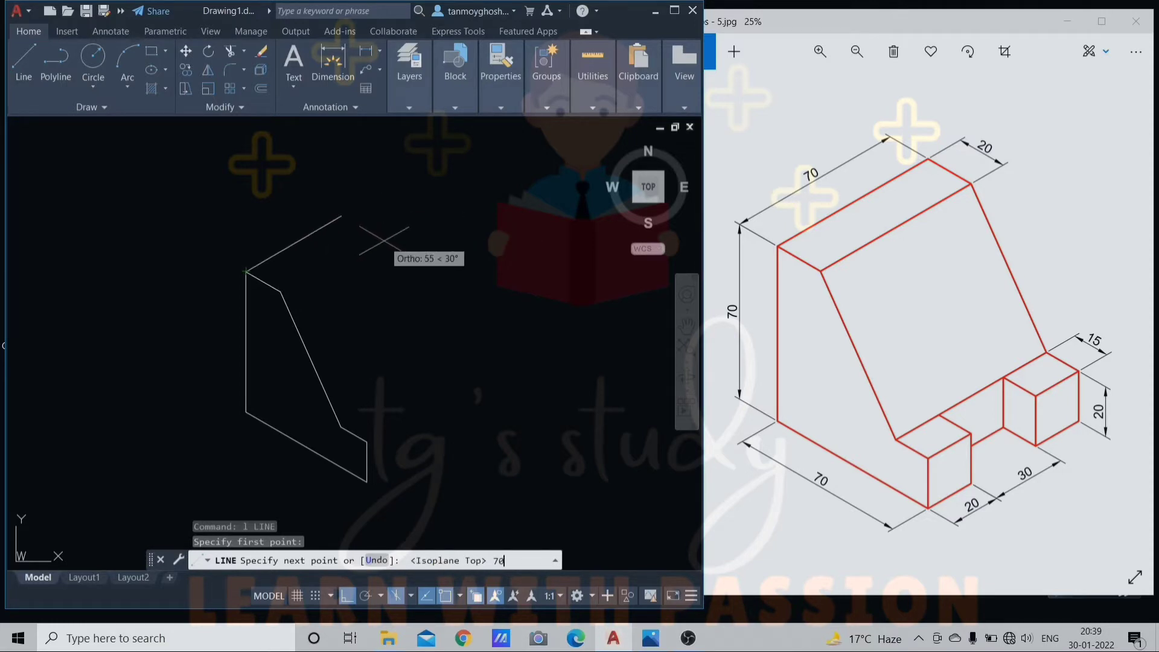
key("Return")
type("20")
key("Return")
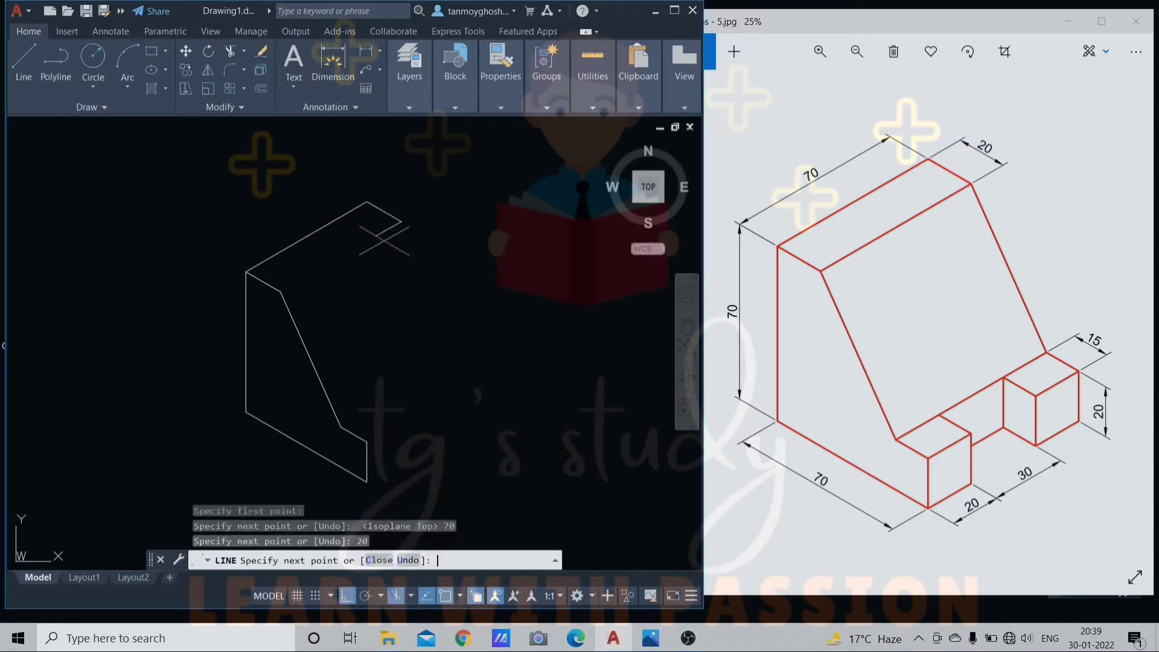
left_click(281, 293)
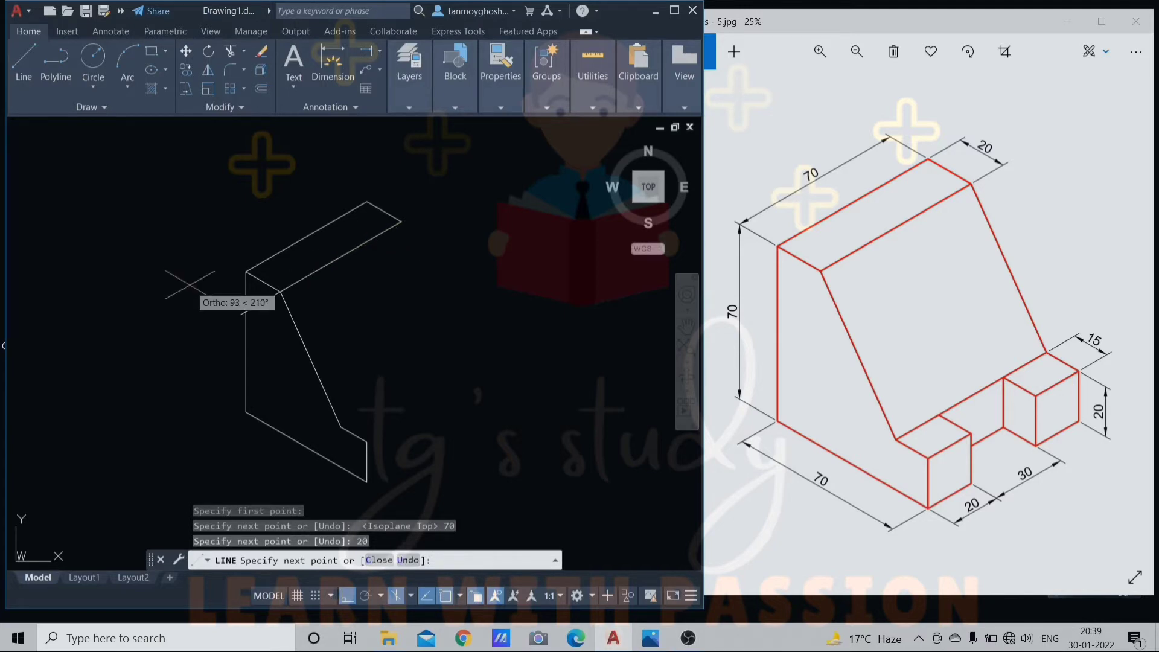
type("70")
key("Escape")
key("Escape")
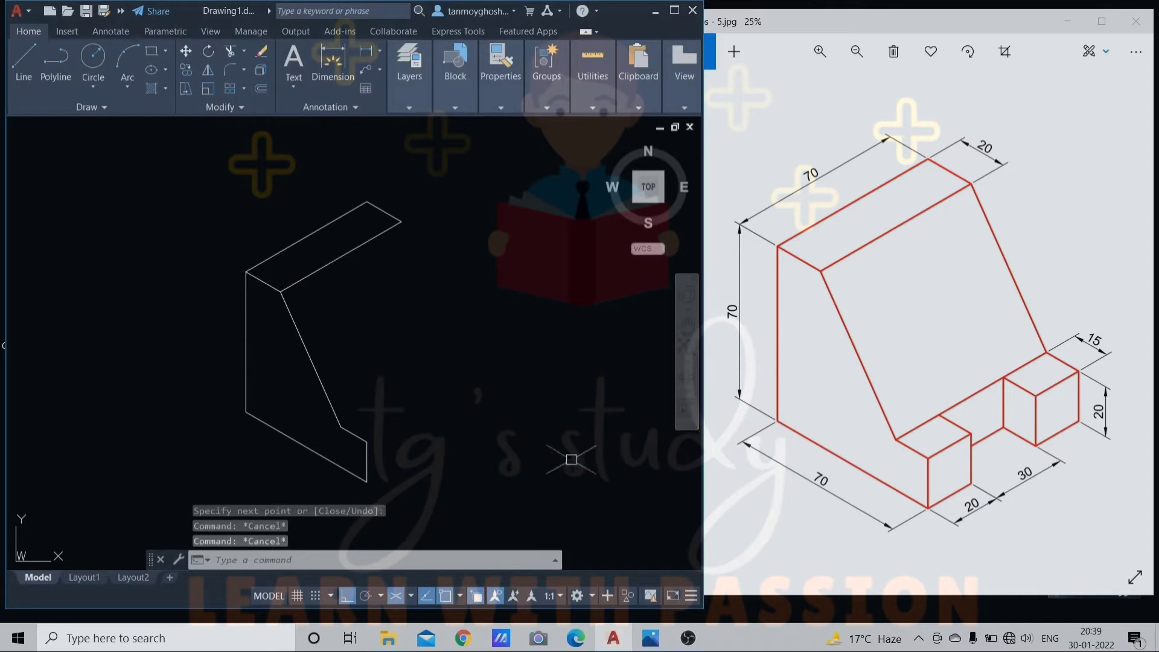
Draw the near foot's front face from its front upper corner: 20 mm at 30°, 20 mm down, then 20 mm back to the base corner
middle_click_drag(455, 463, 453, 454)
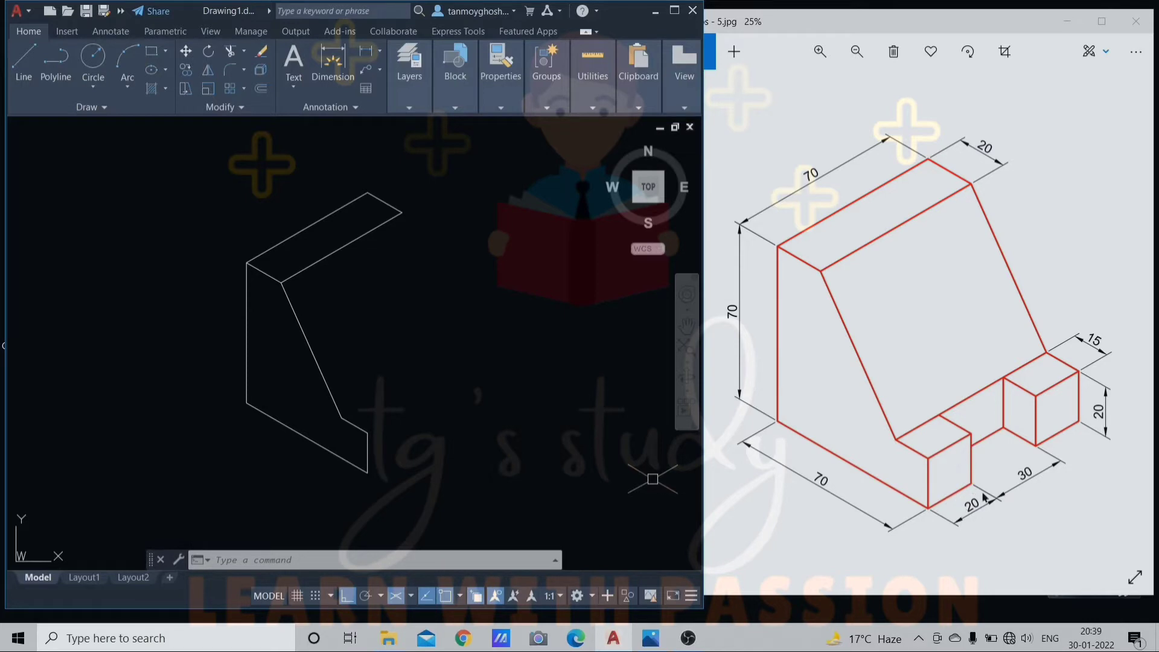
key("Return")
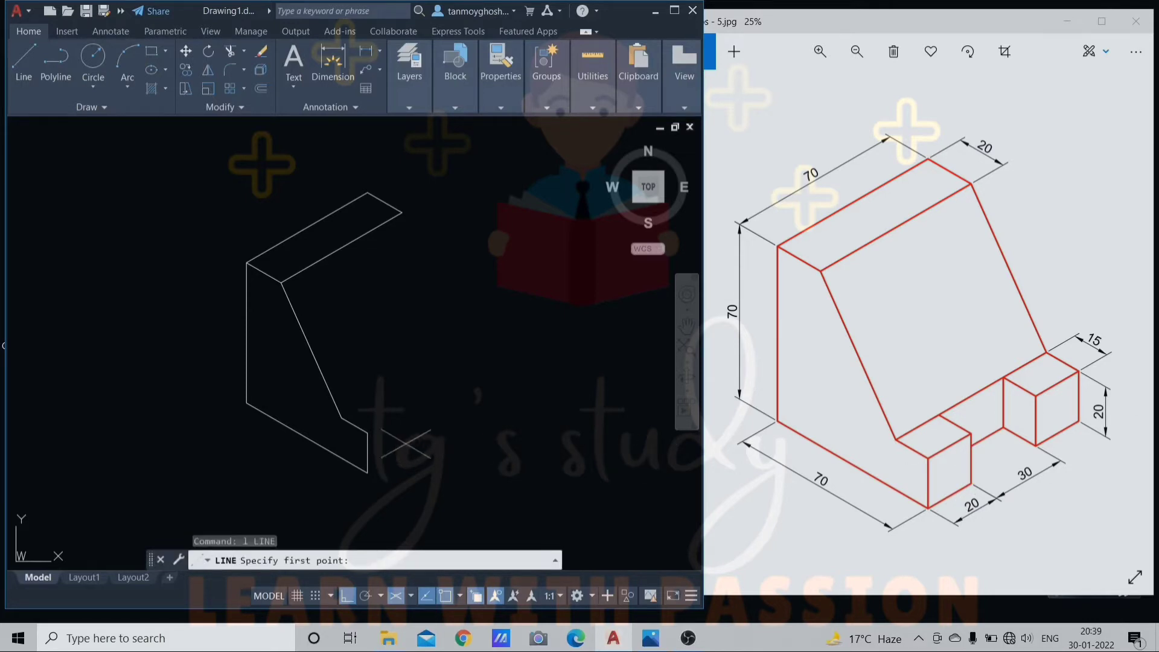
left_click(367, 431)
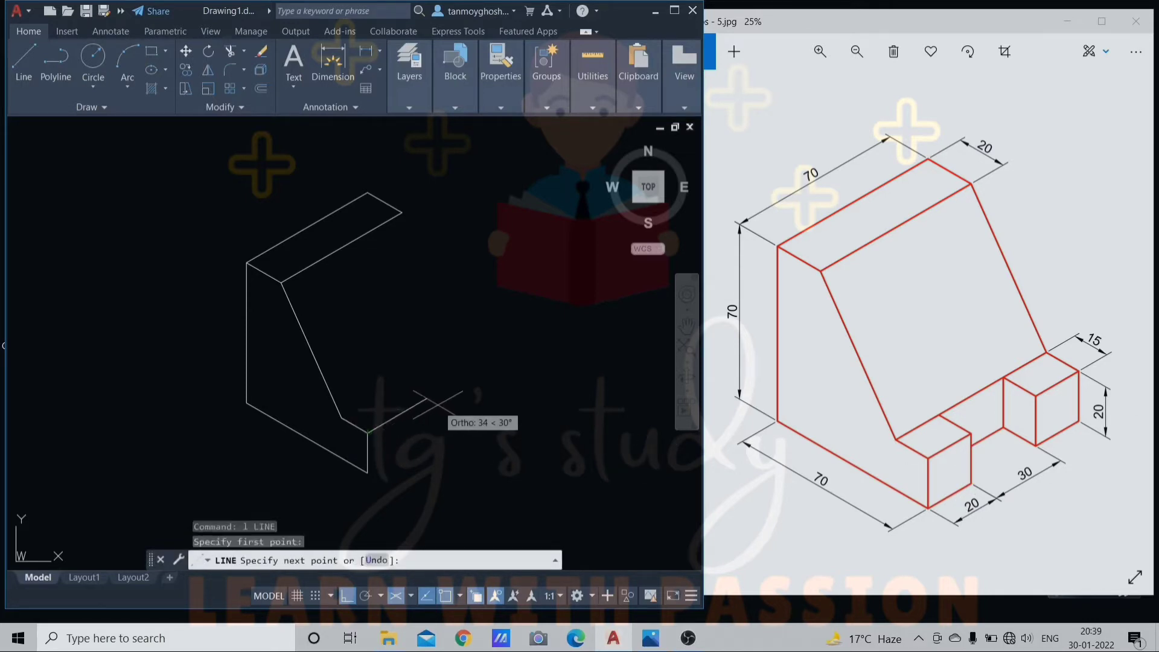
type("20")
key("Return")
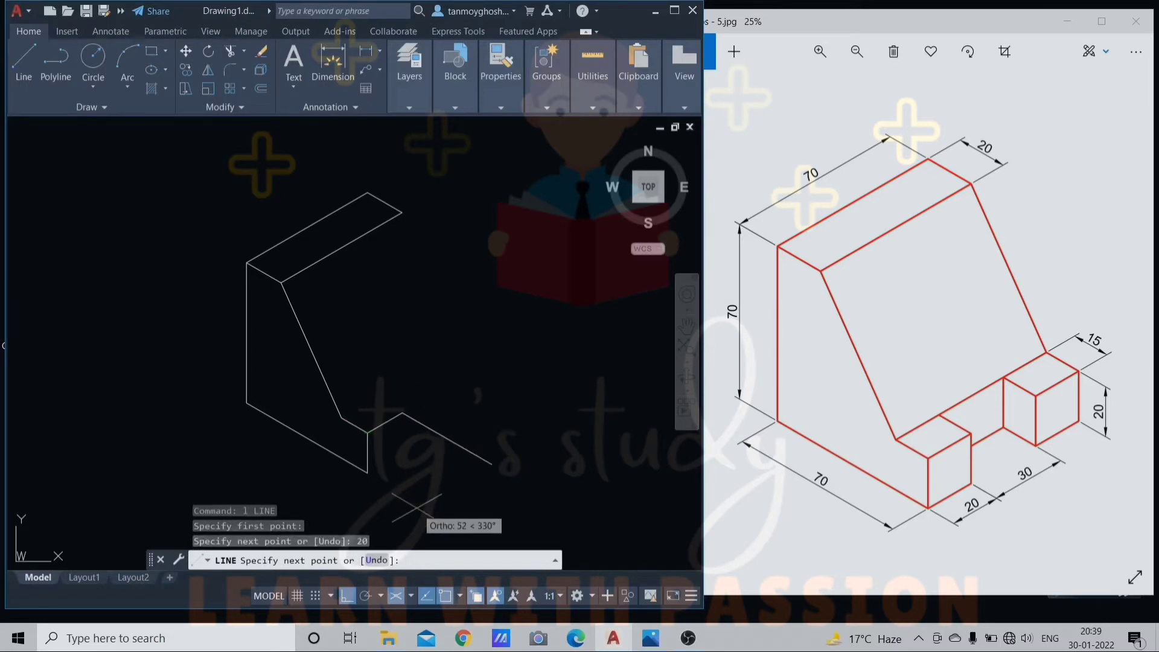
key("F5")
type("20")
key("Return")
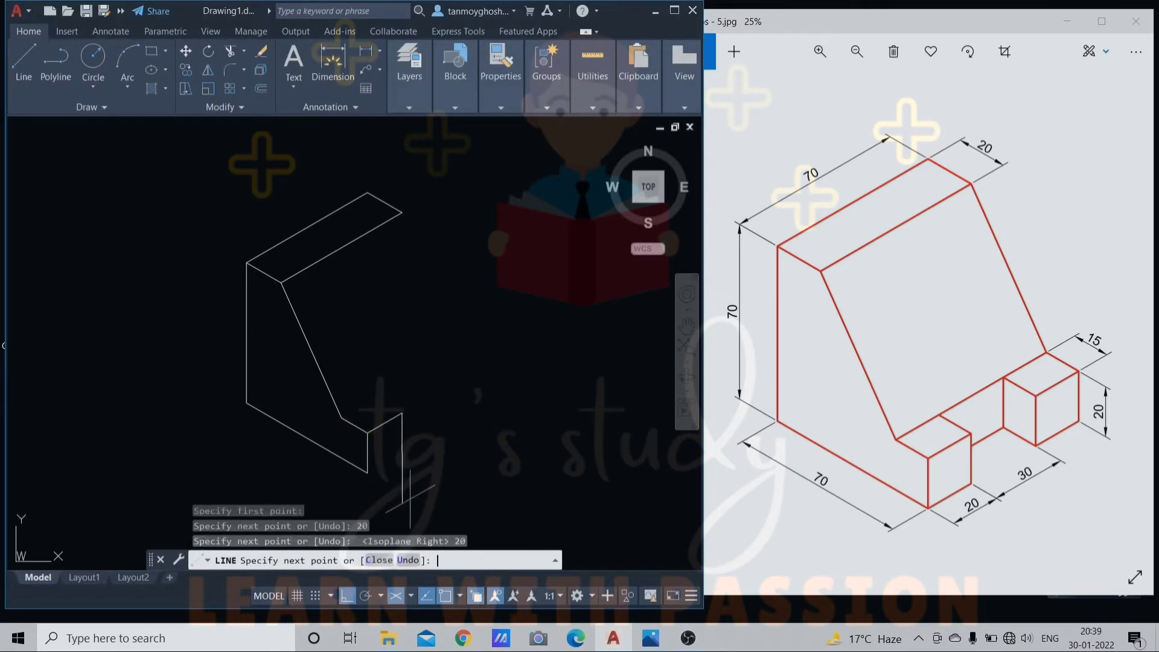
type("20")
key("Return")
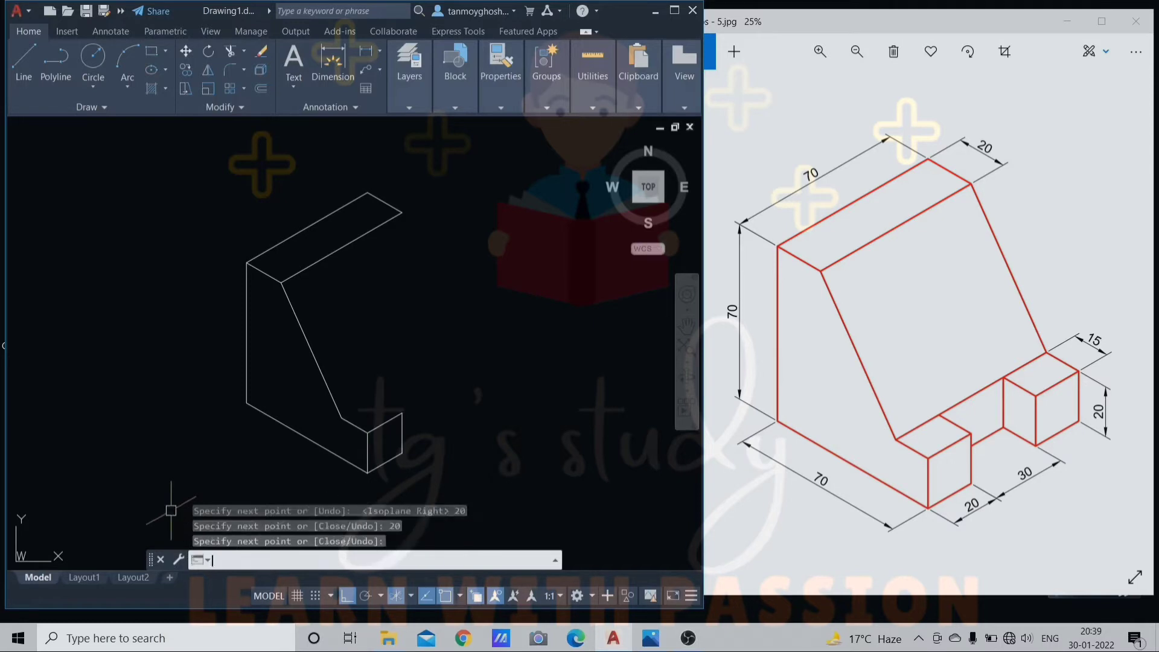
key("Return")
Draw a 70 mm line at 30° from the slope's lower end, along the rear of the foot's top
middle_click_drag(363, 420, 330, 411)
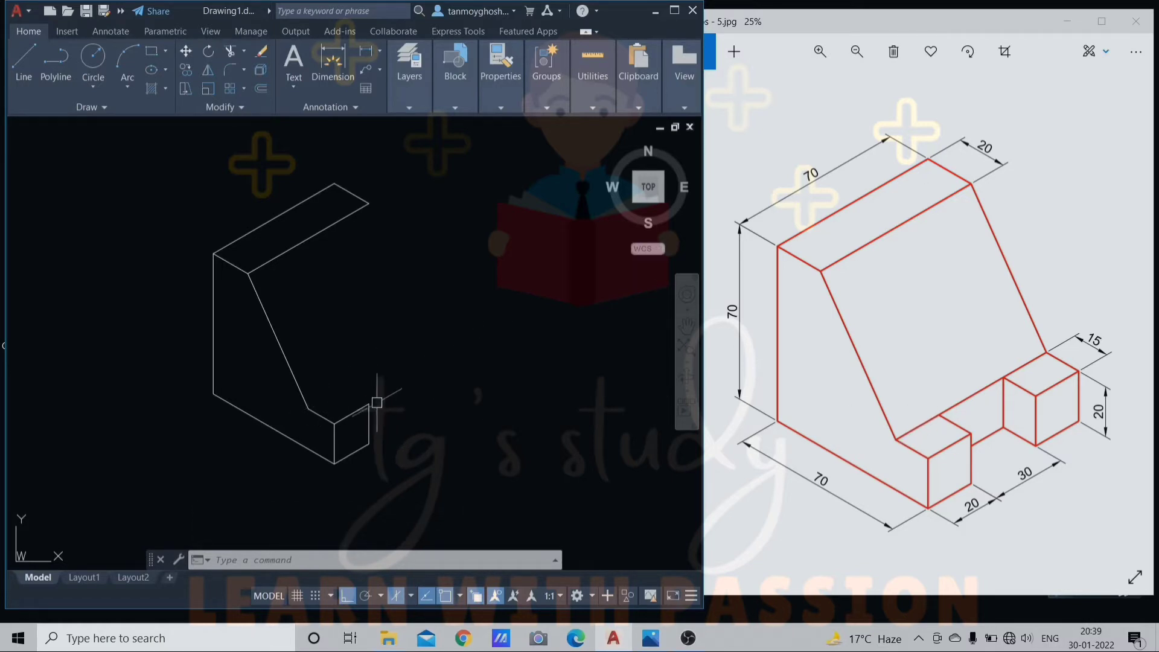
type("l")
key("Return")
left_click(309, 408)
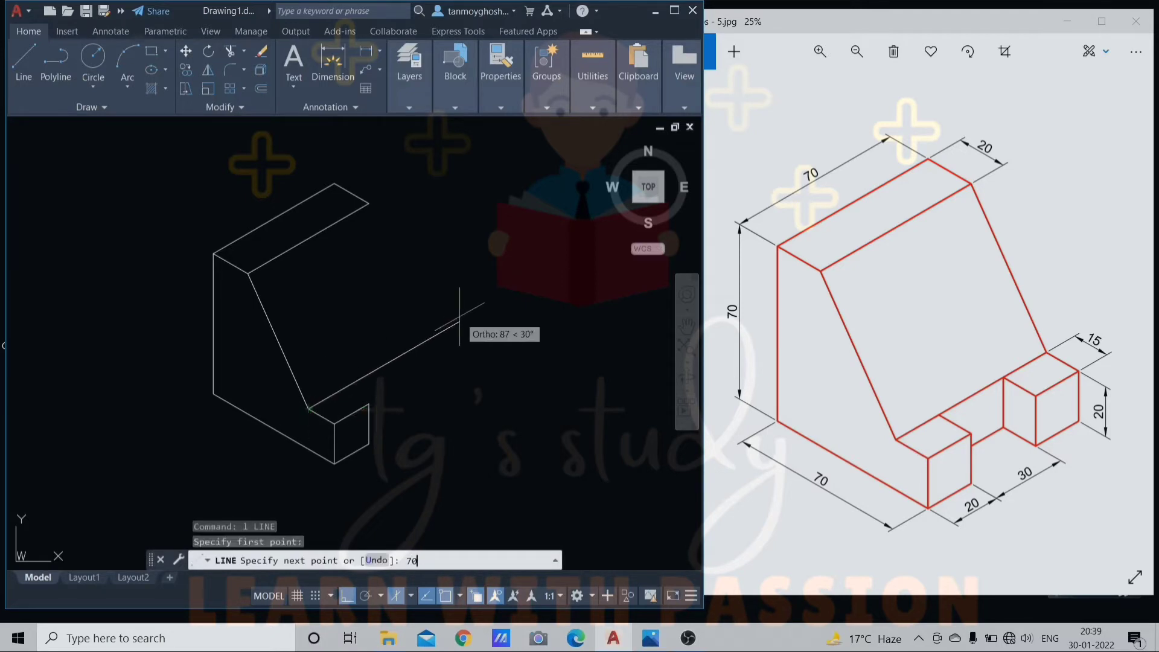
key("Return")
key("Return")
left_click(399, 394)
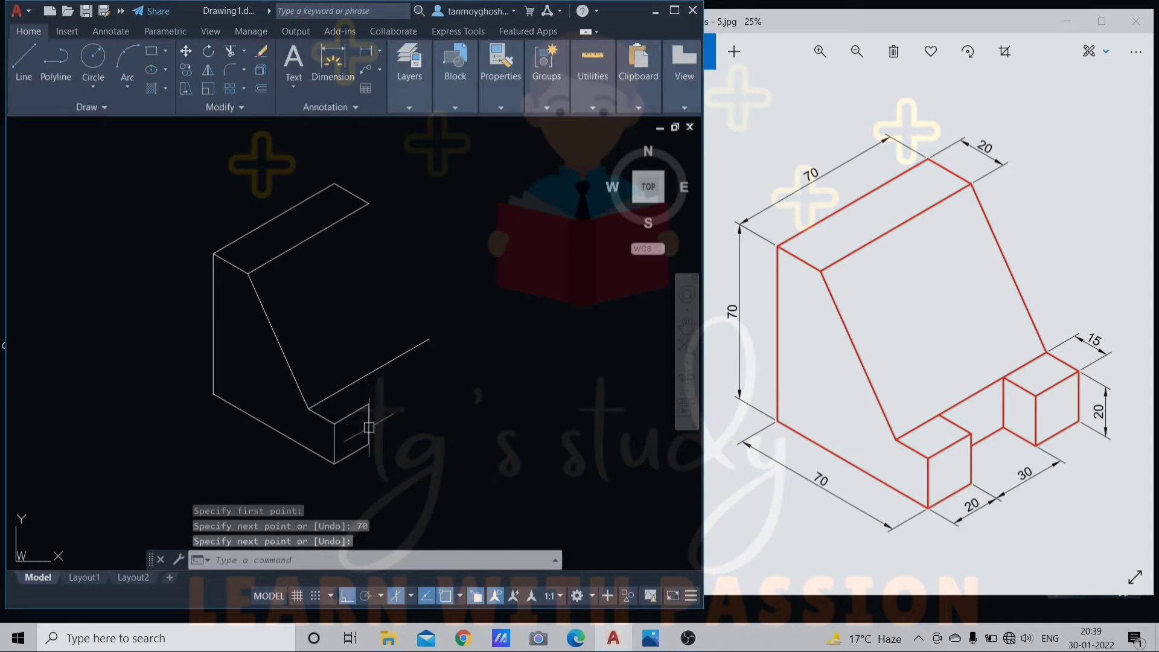
key("Escape")
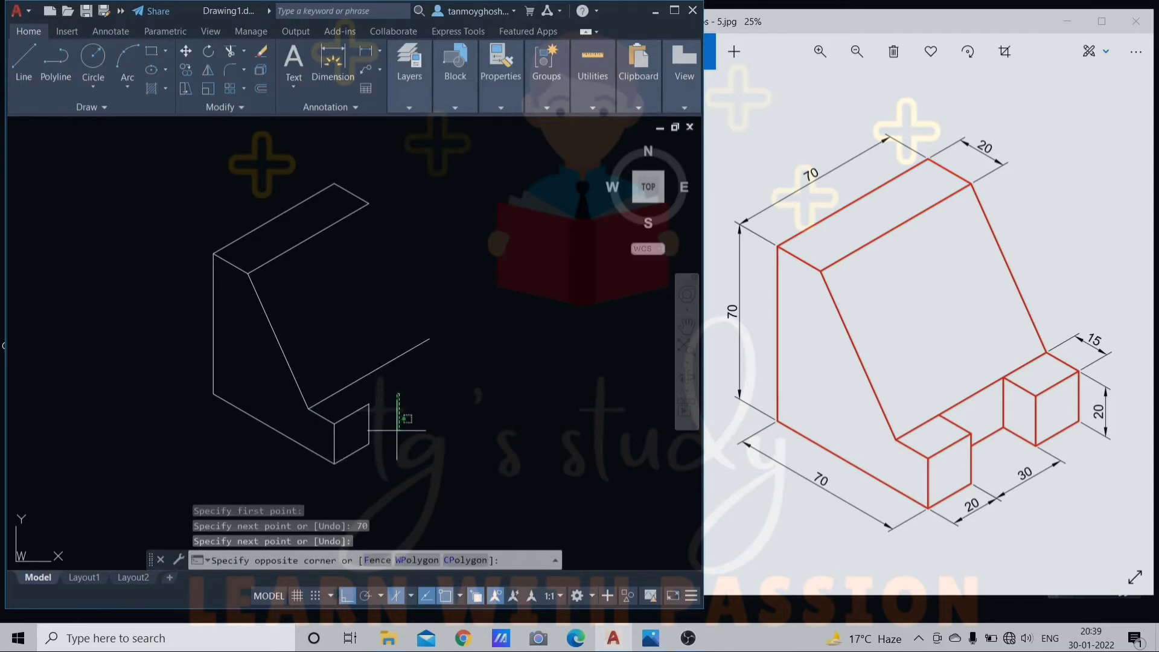
On the left isoplane, draw a 15 mm line at 150° from the front face's free upper corner to complete the near foot's top
type("1")
key("Return")
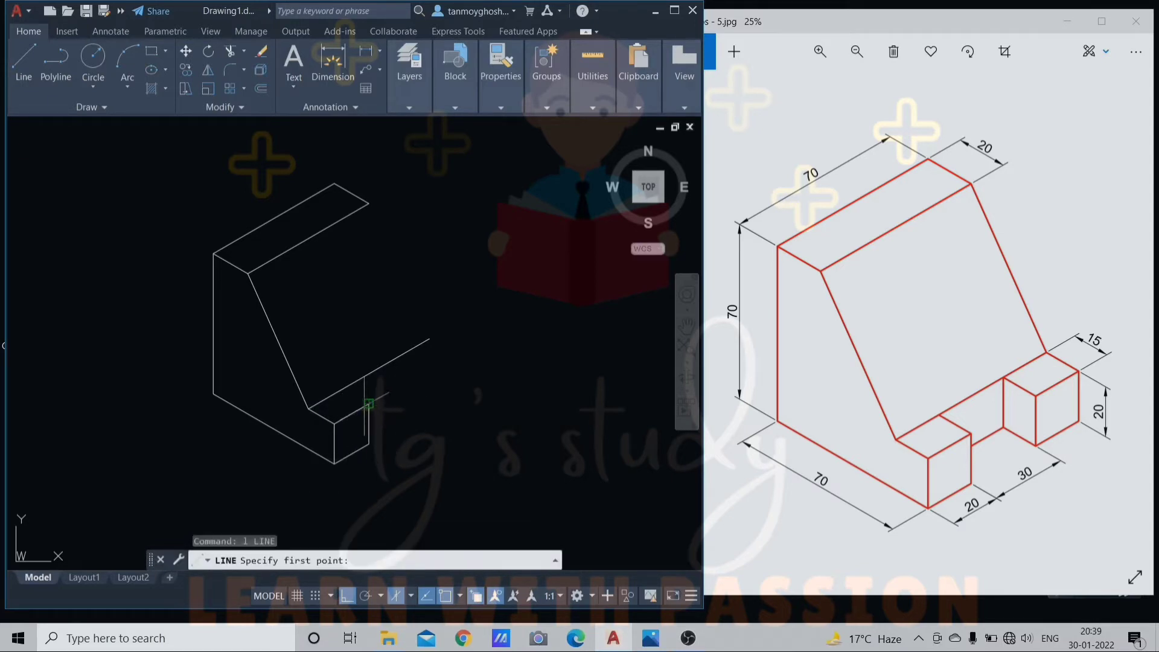
left_click(369, 403)
key("F5")
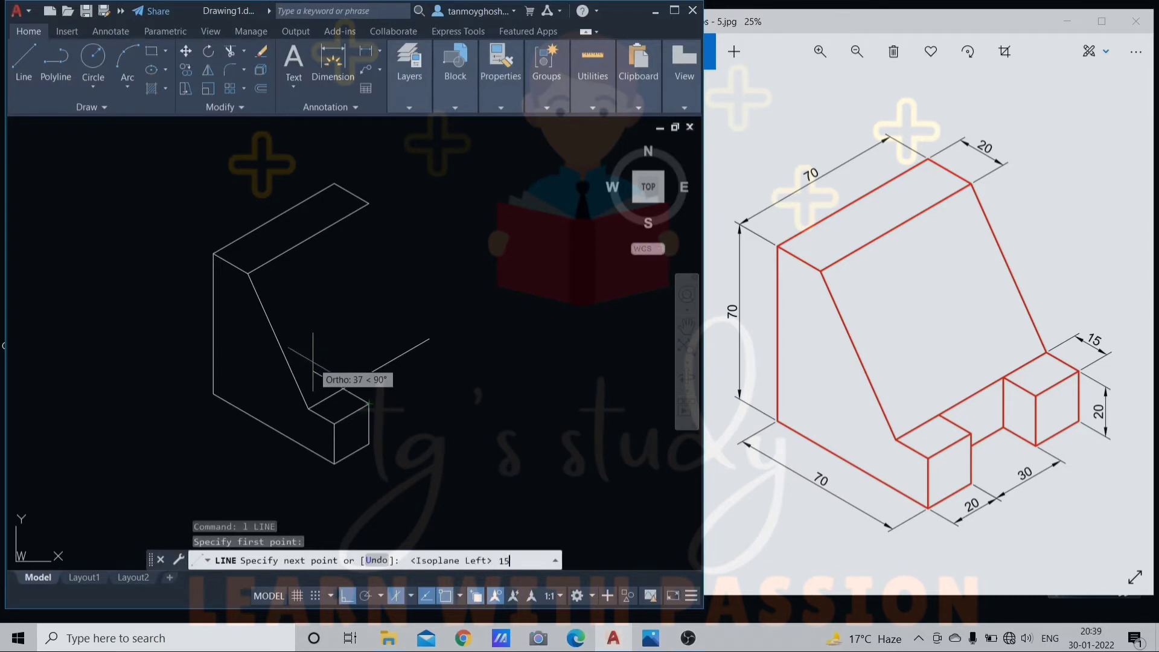
key("Return")
key("Return")
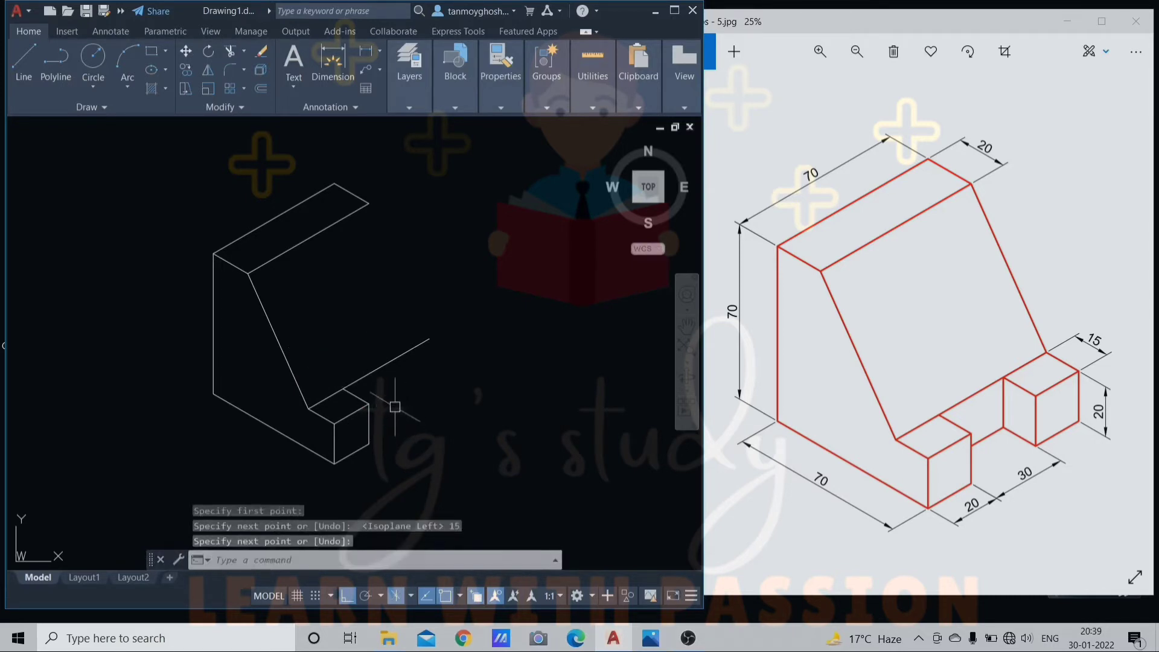
Copy the near foot's six edges from the rear end of its inner 15 mm top edge to the 70 mm line's far end
left_click(395, 407)
left_click(338, 470)
left_click(356, 395)
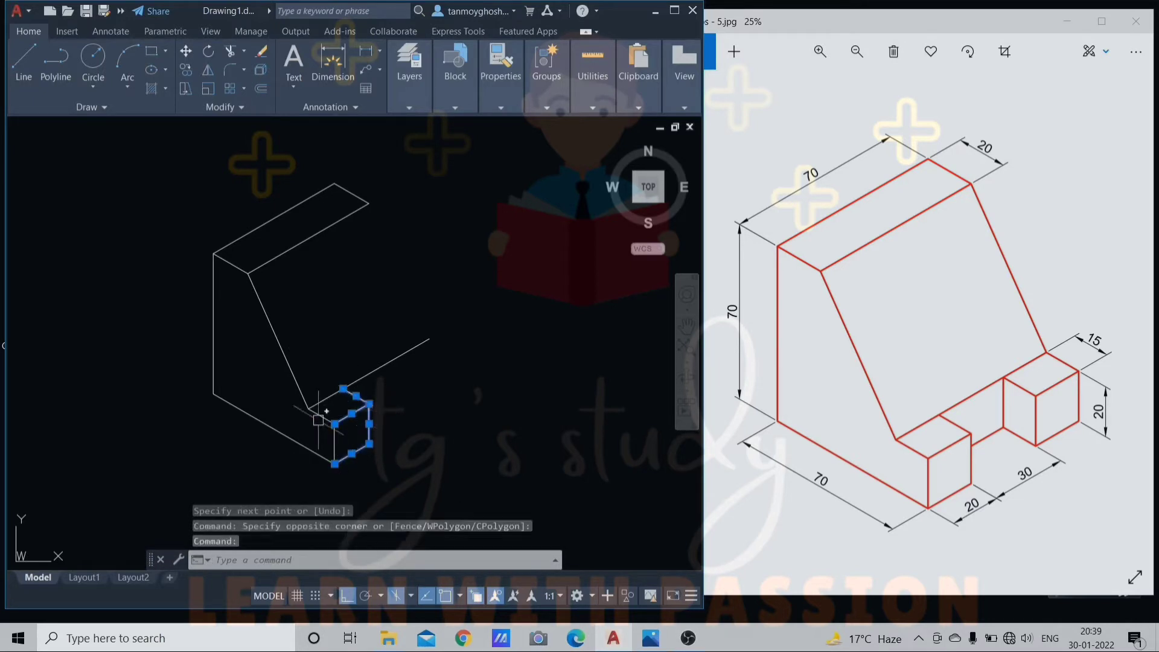
left_click(321, 416)
left_click(335, 443)
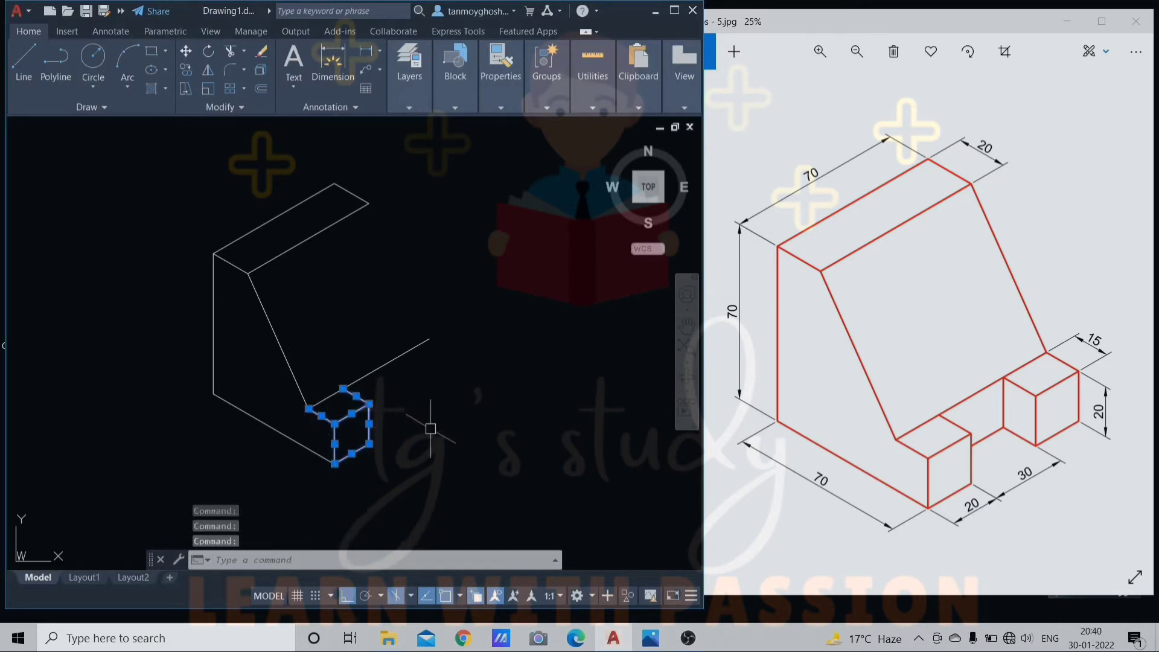
type("co")
key("Return")
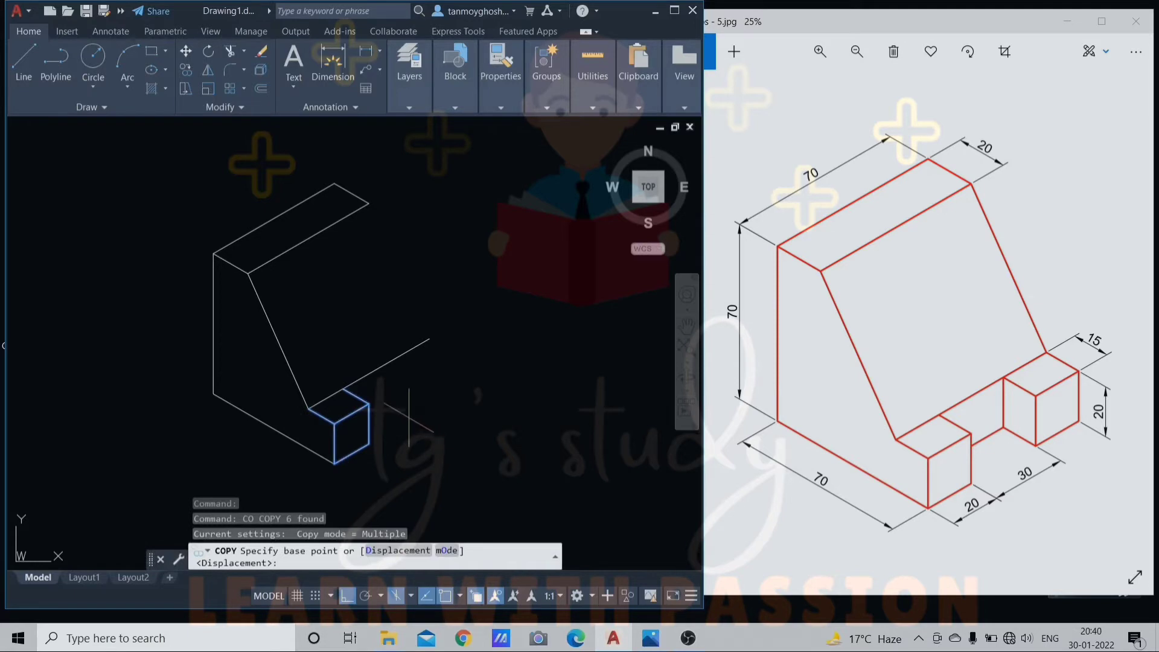
left_click(343, 389)
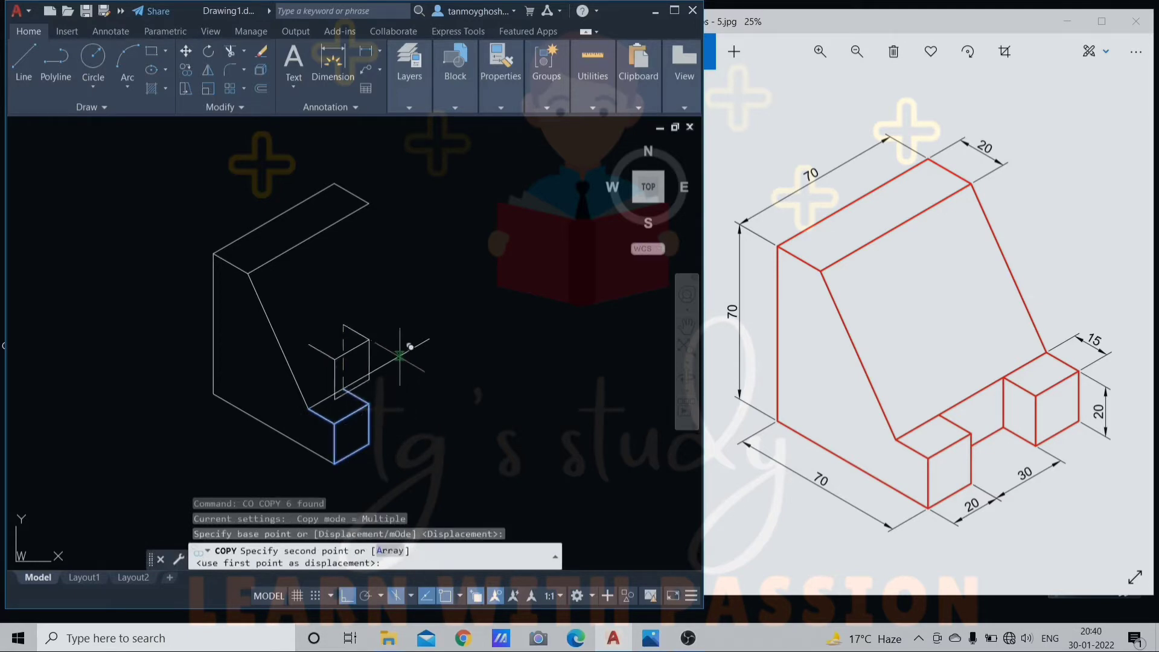
left_click(434, 331)
key("Escape")
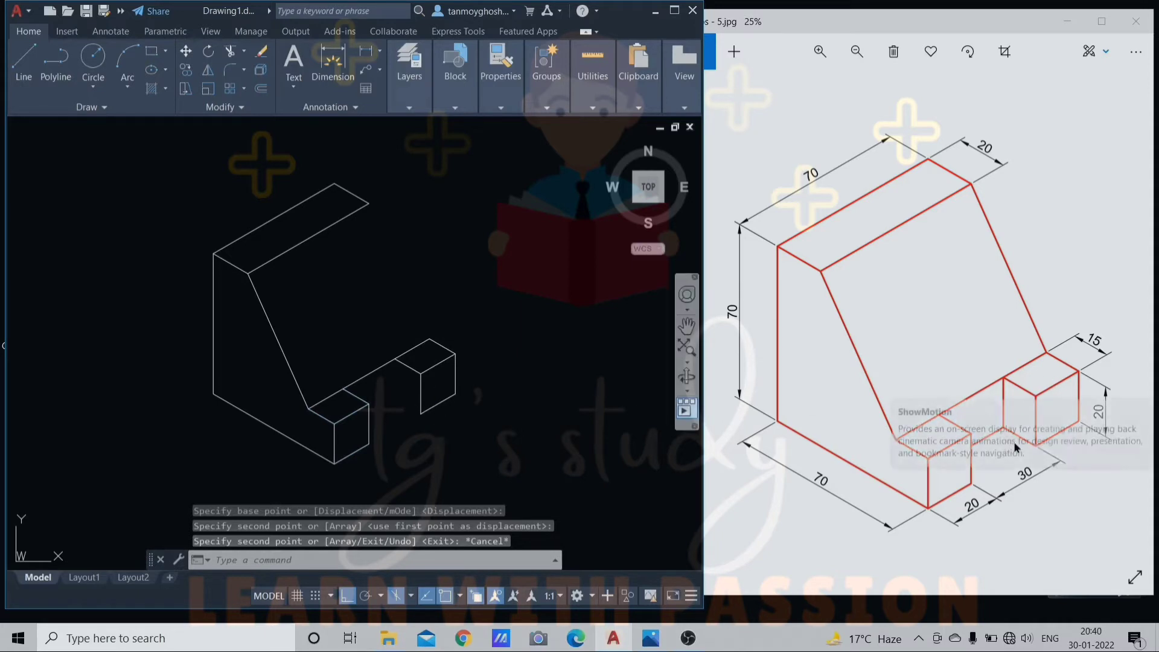
type("l")
key("Return")
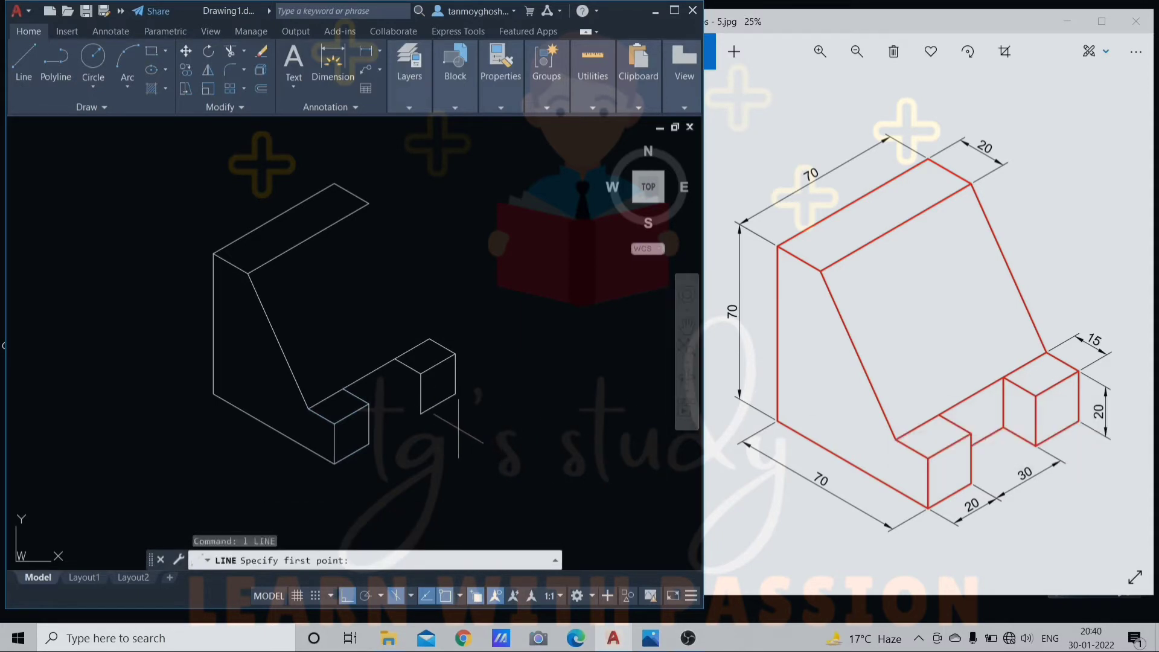
key("Escape")
Copy the far foot's front vertical edge from its upper end to the rear end of the adjacent 15 mm top edge
left_click(422, 393)
type("c")
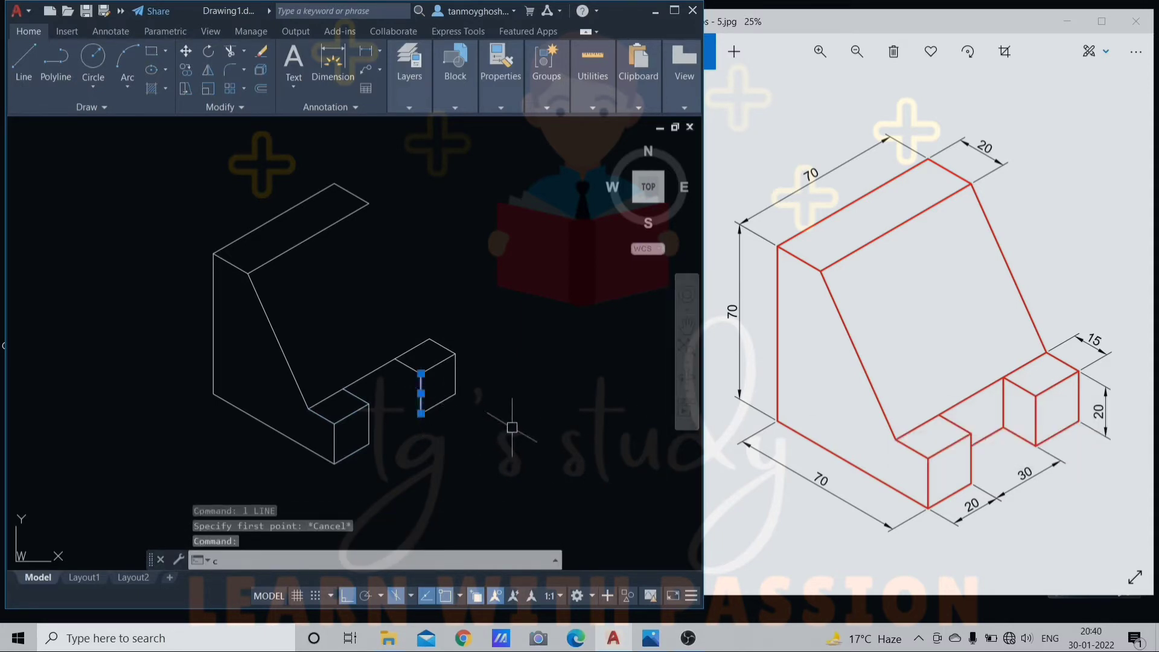
type("o")
key("Return")
left_click(421, 374)
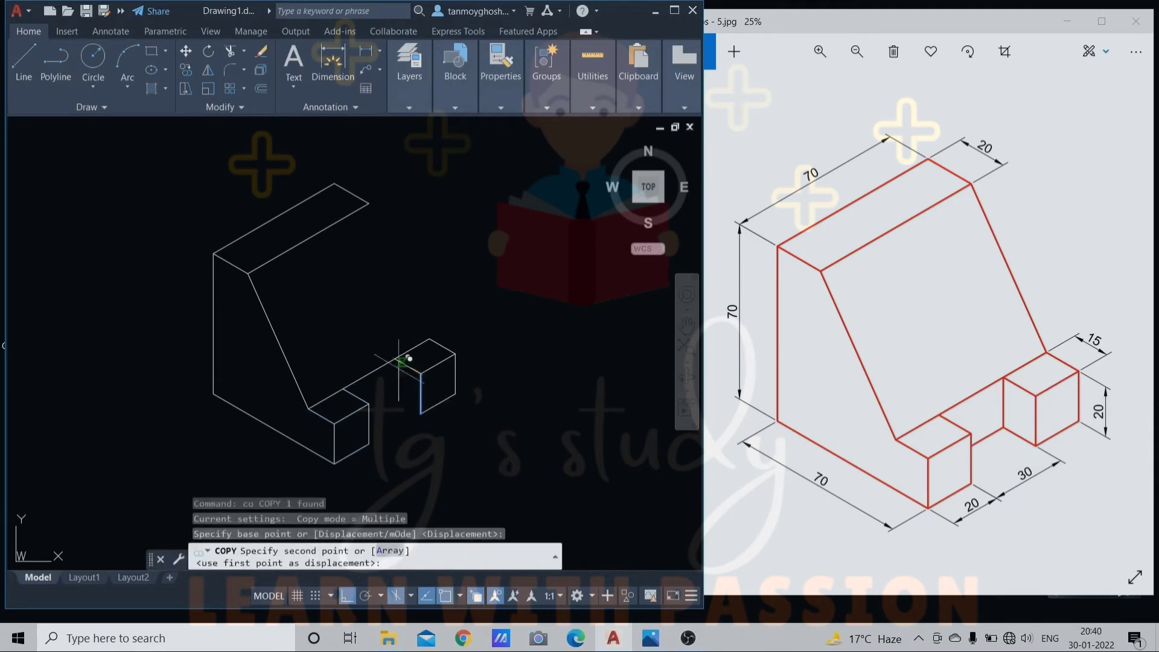
left_click(395, 361)
key("Return")
Copy the far foot's inner 15 mm top edge down to the lower end of its front vertical edge
left_click(410, 370)
key("Return")
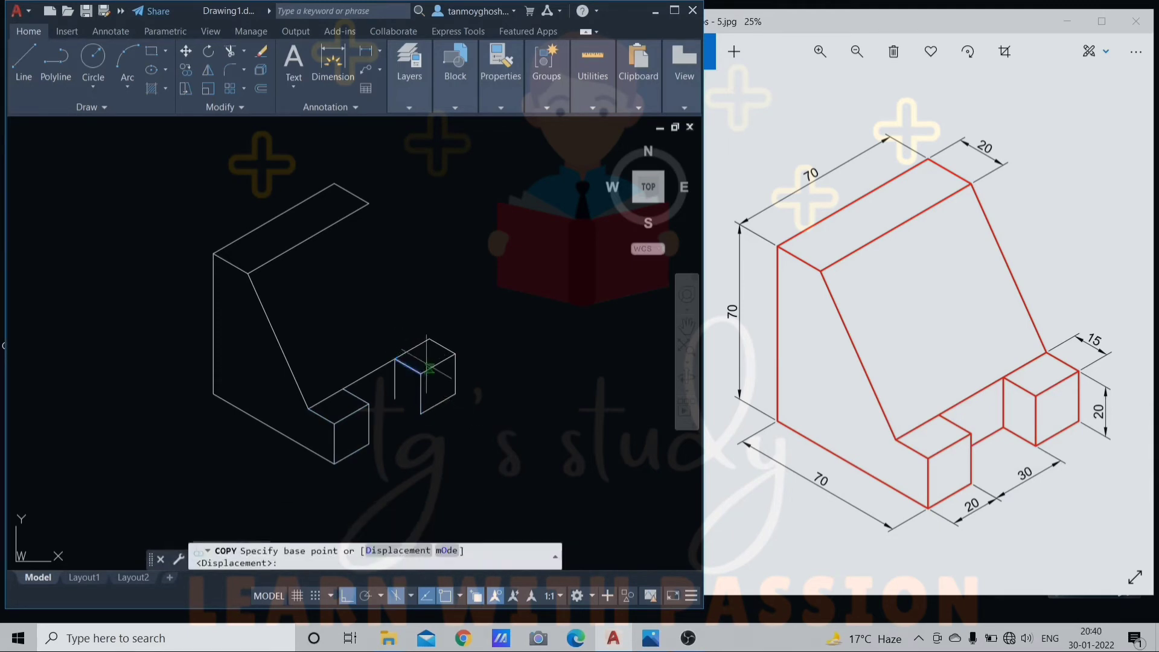
left_click(421, 374)
left_click(421, 413)
key("Escape")
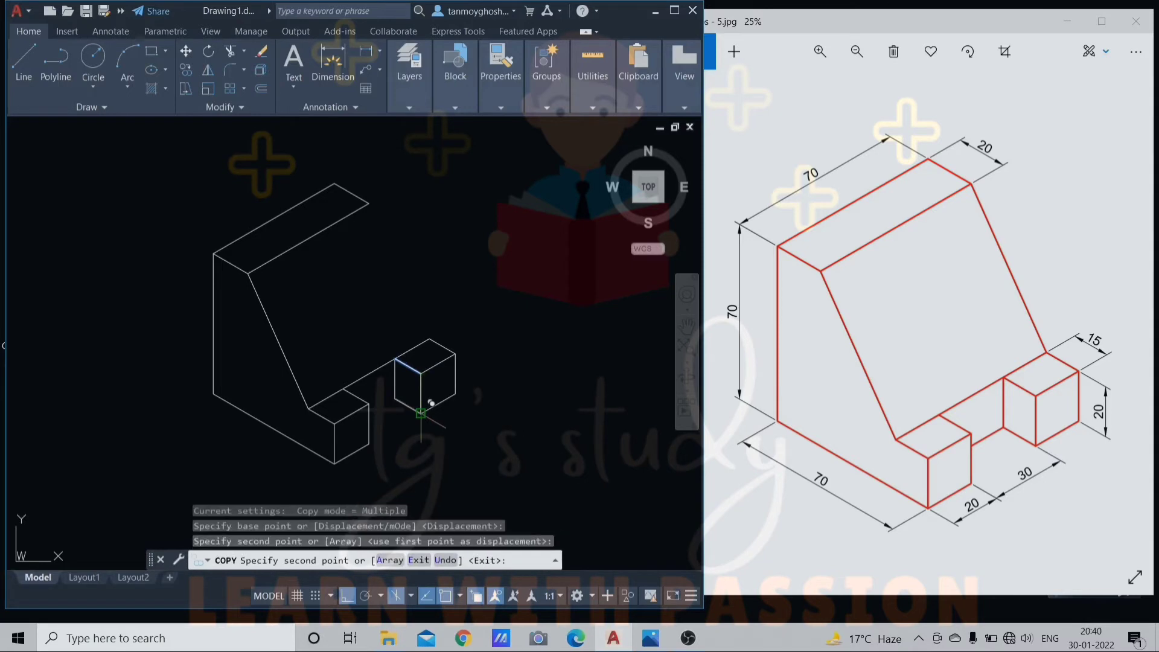
On the top isoplane, draw a line from the far foot's rear lower corner back along the 30° axis, past the near foot's edge
type("l")
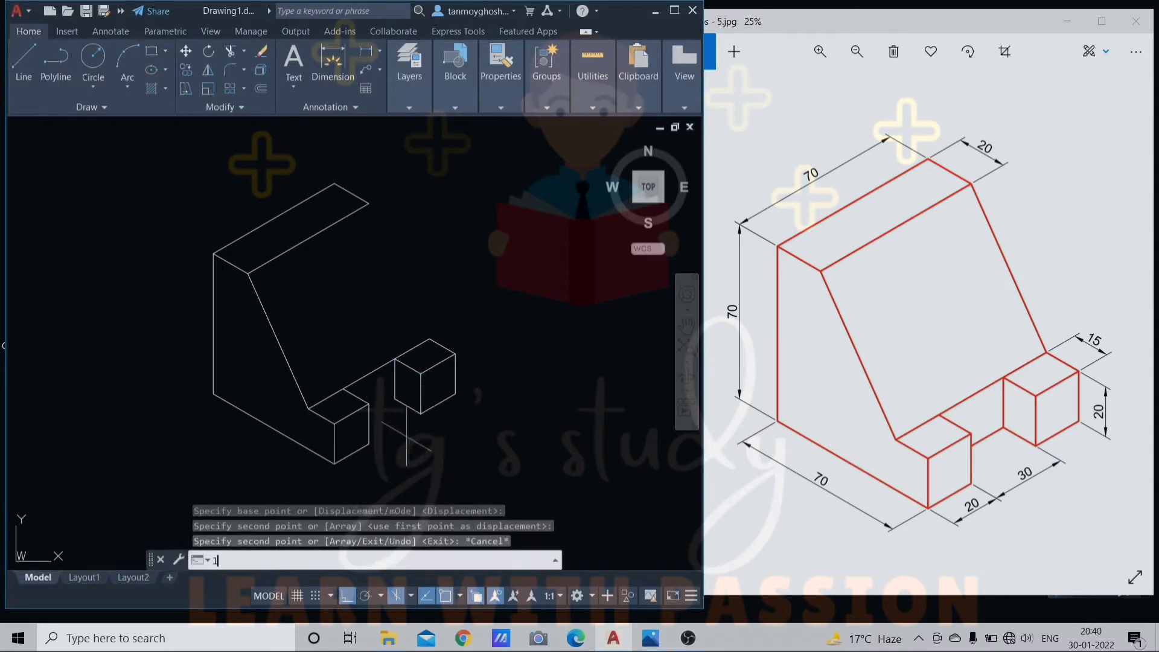
key("Return")
left_click(395, 398)
scroll(386, 405, "up", 2)
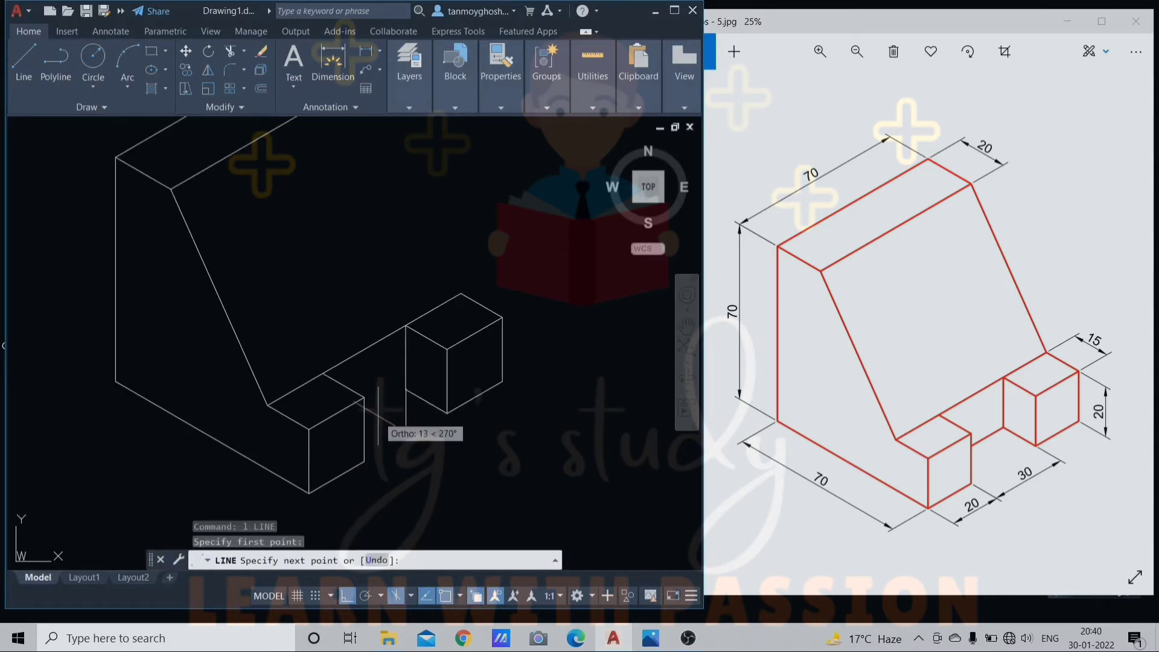
key("F5")
scroll(341, 425, "up", 2)
left_click(337, 422)
key("Return")
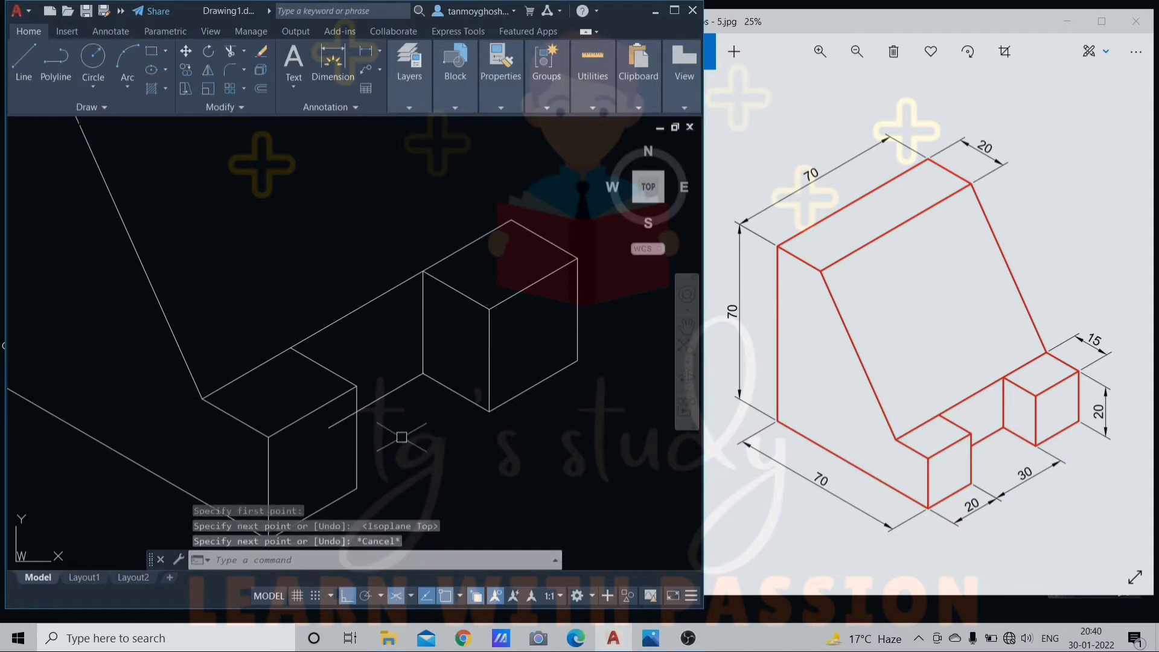
Trim the part of the connecting base line that runs inside the near foot's front face
type("tr")
key("Return")
left_click(342, 421)
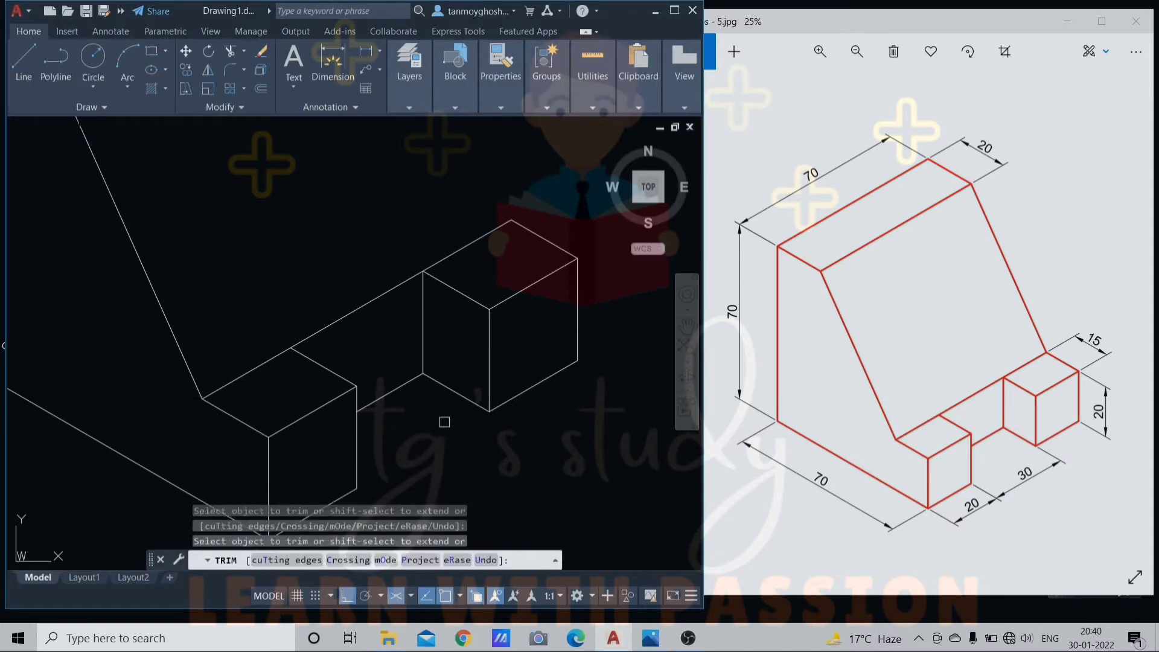
scroll(444, 421, "down", 4)
key("Escape")
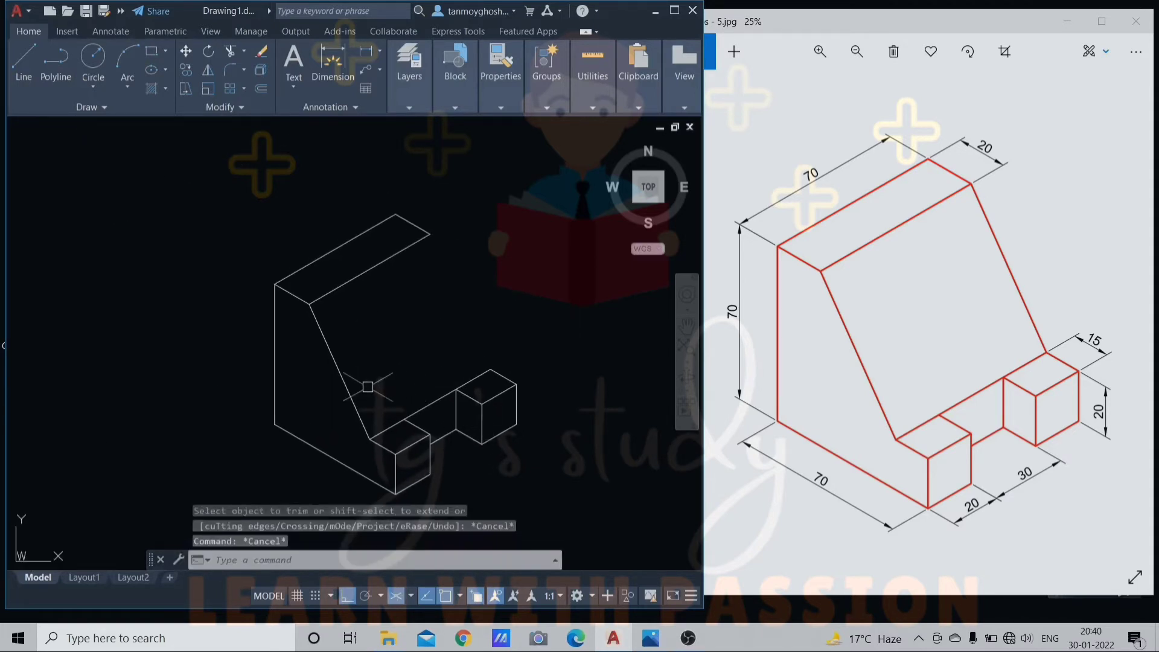
Copy the sloped edge from its lower end to the far foot's rear upper corner
left_click(345, 383)
type("co")
key("Return")
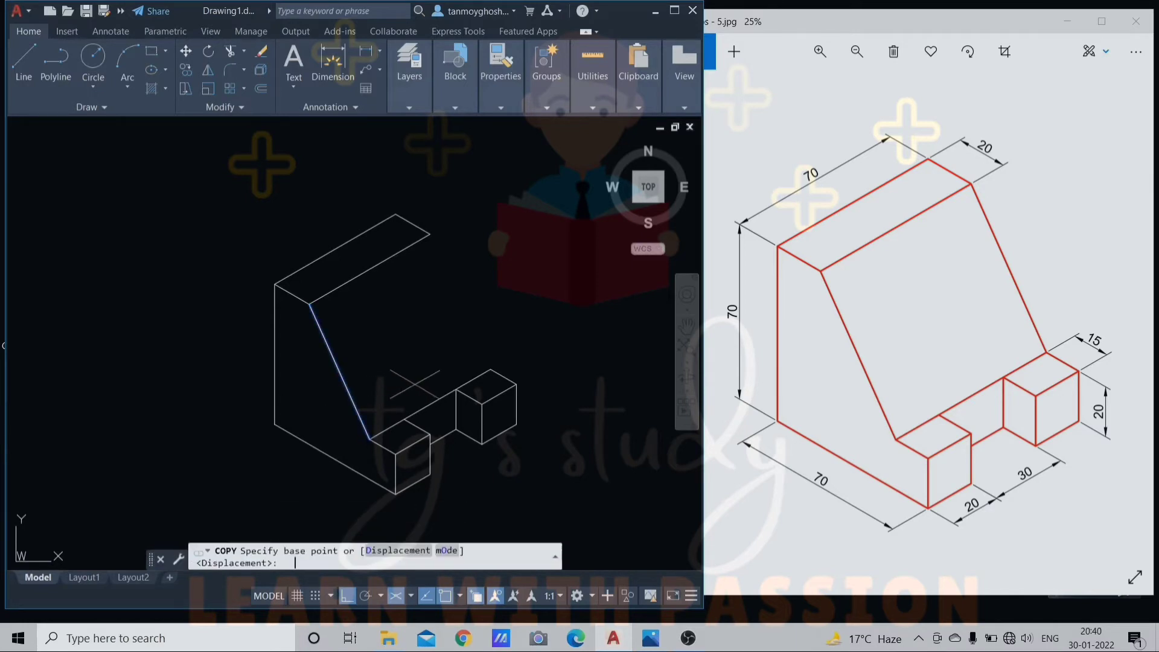
left_click(370, 438)
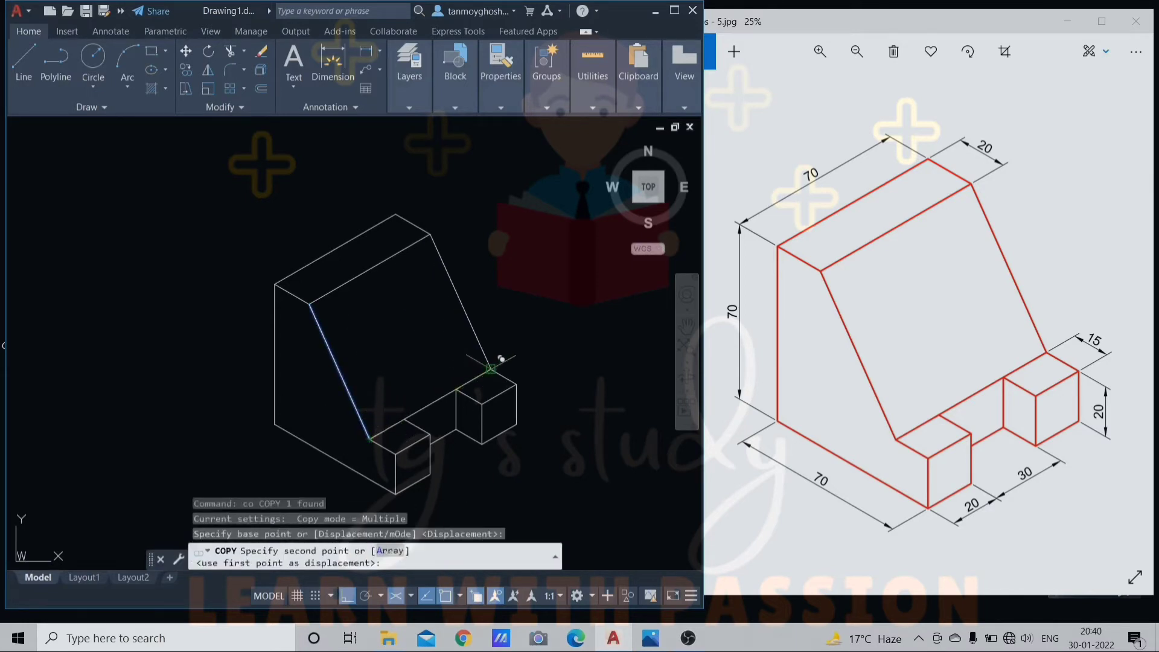
key("Escape")
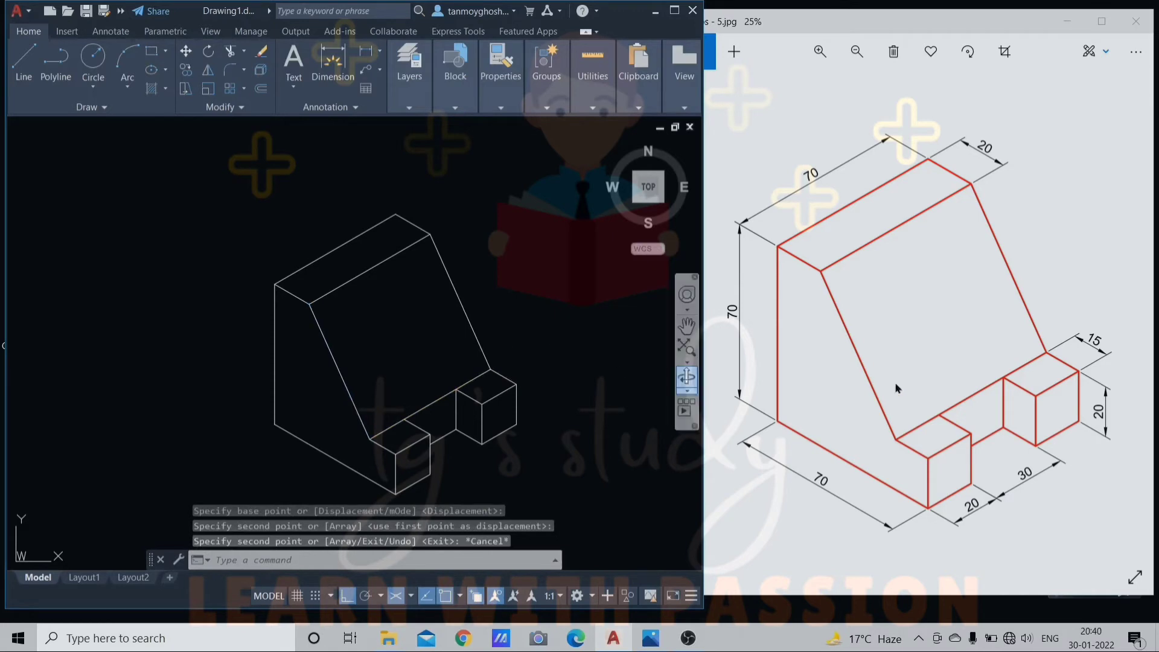
Maximize the drawing window, select the entire isometric drawing and set its object colour to yellow 248,215,49
middle_click_drag(615, 462, 610, 450)
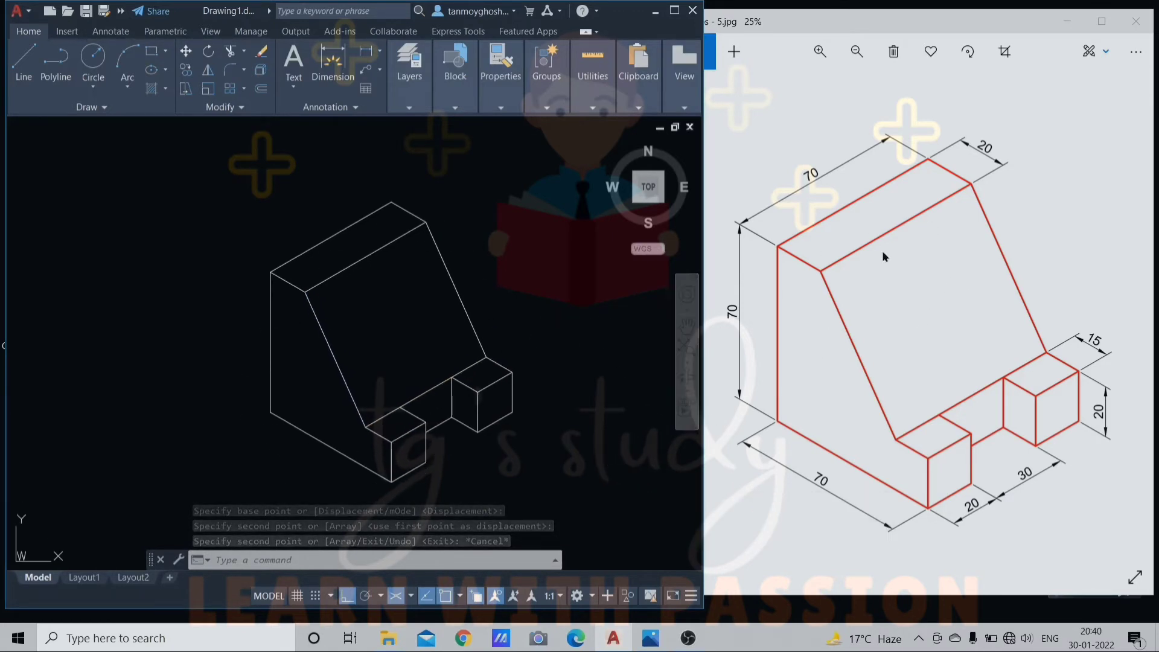
left_click(675, 10)
left_click(785, 168)
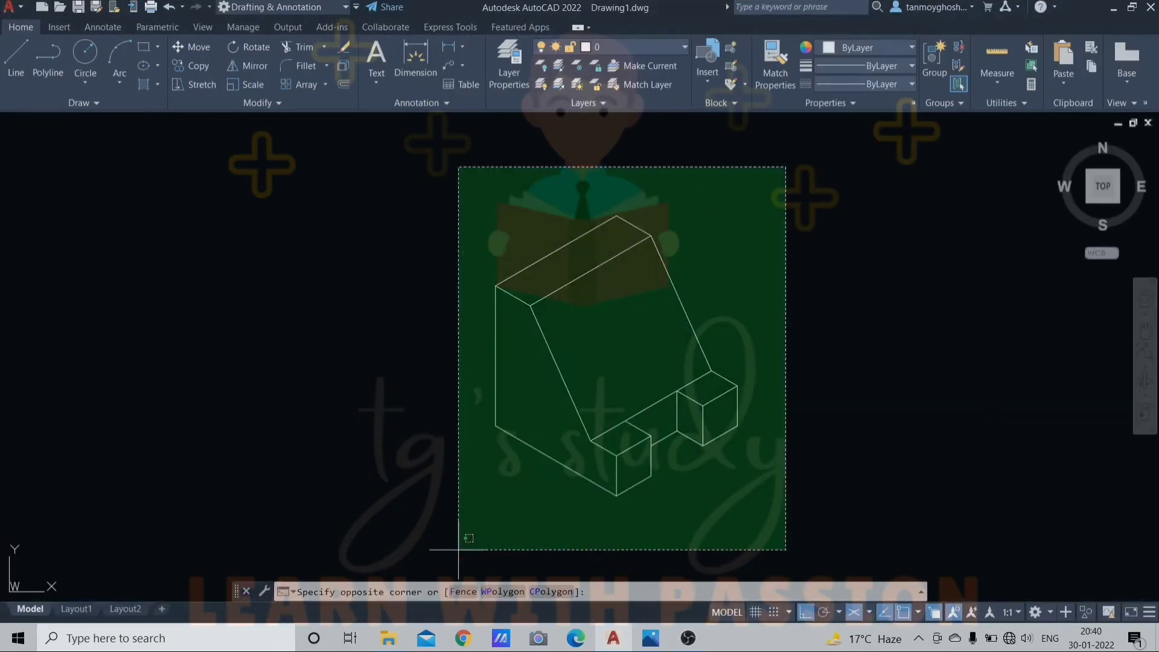
left_click(459, 550)
left_click(897, 54)
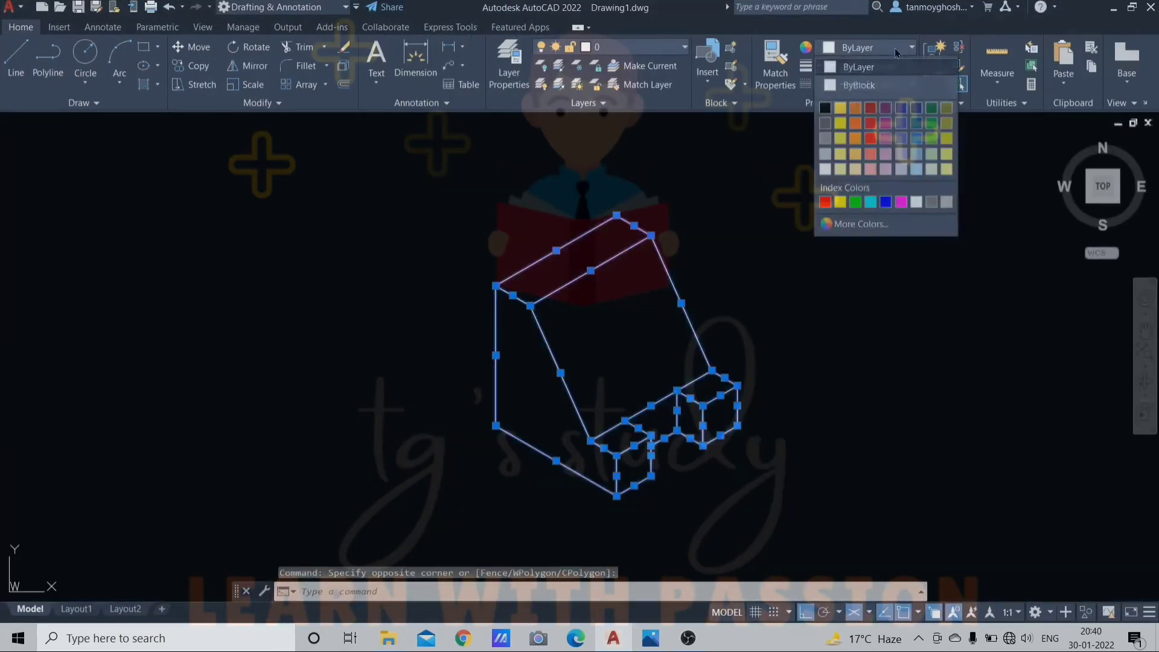
left_click(841, 113)
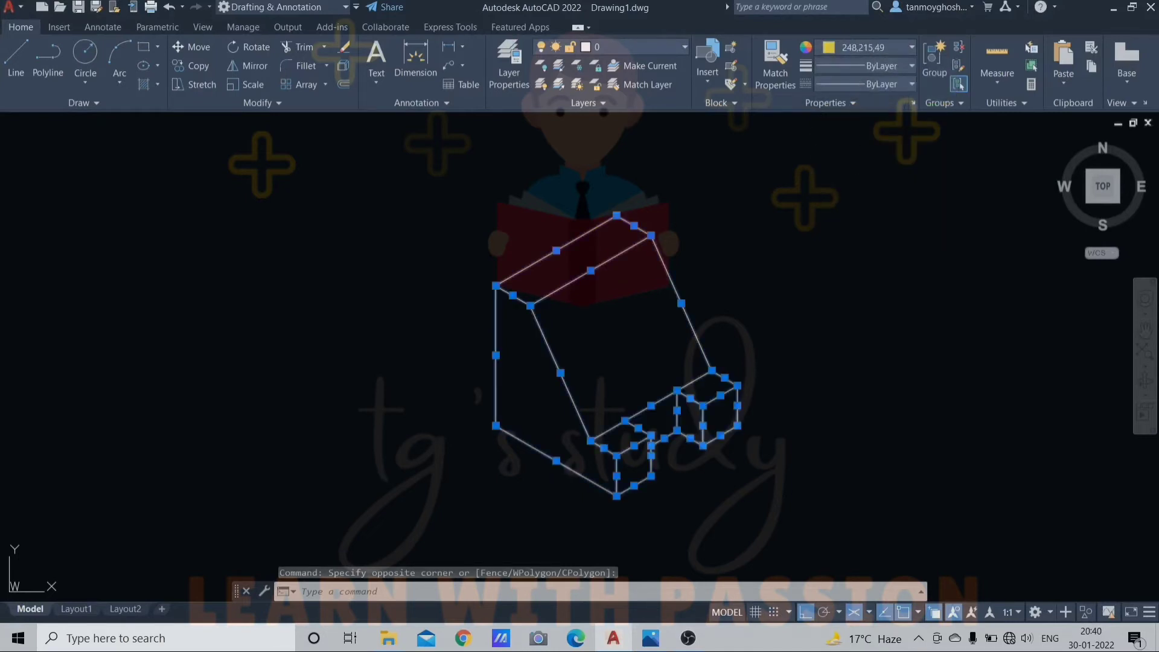
Clear the selection and restore the drawing window to its smaller size beside the reference image
key("Escape")
left_click(1132, 7)
key("Escape")
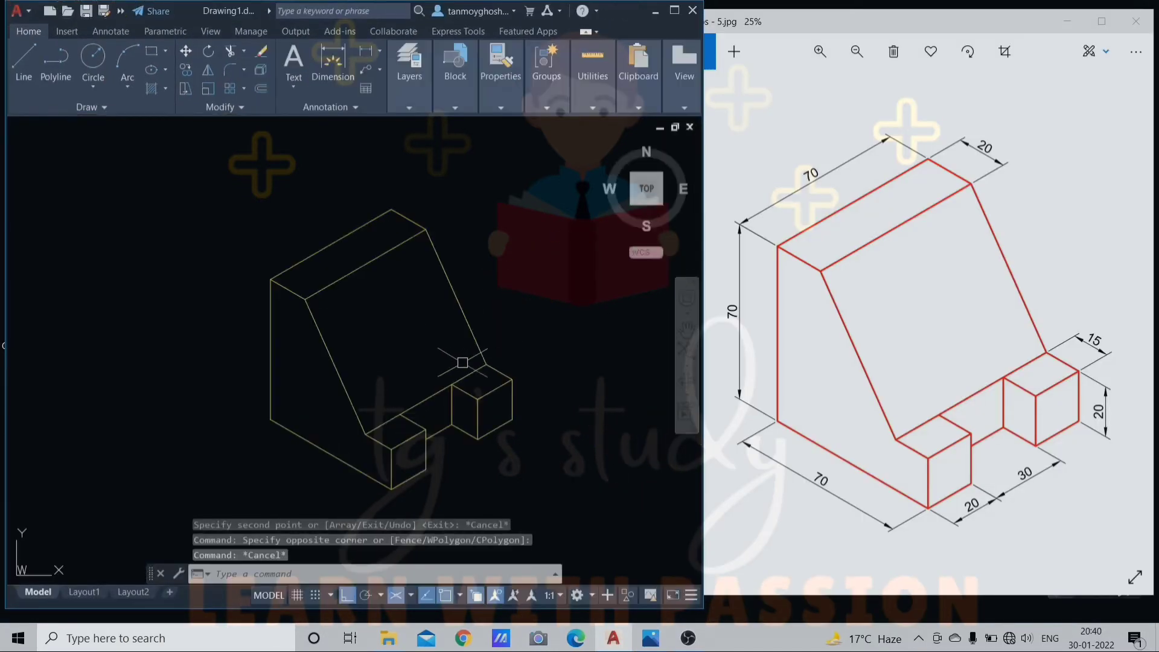
key("Escape")
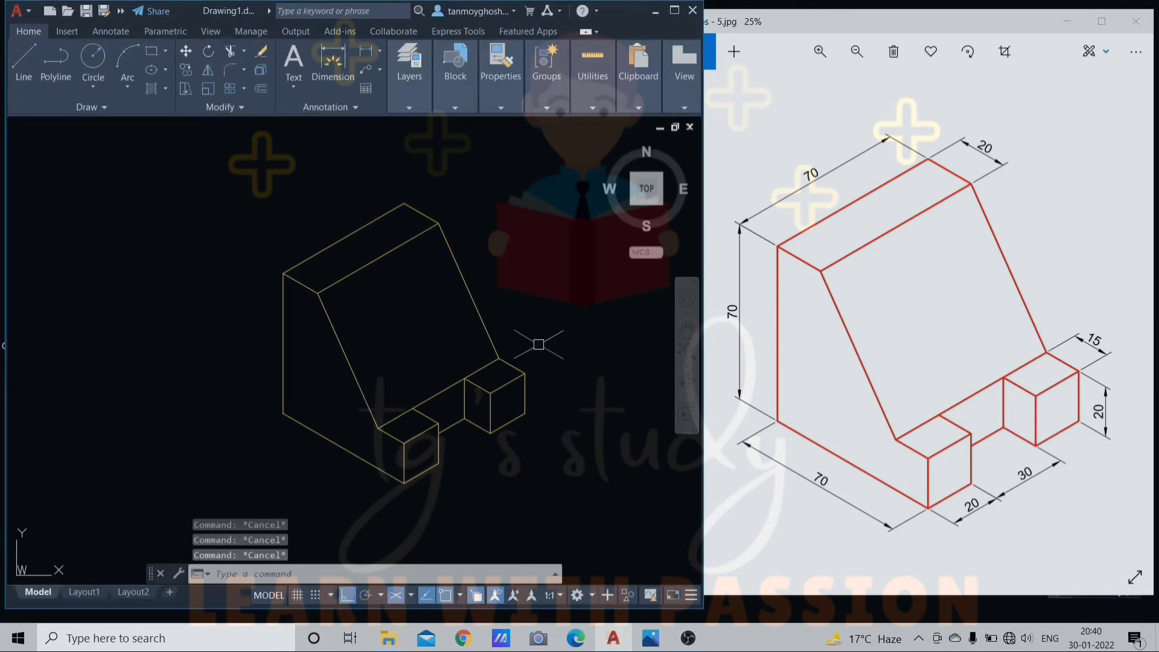
Add an aligned dimension to the block's rear vertical edge, placed outside the outline
type("dal")
key("Return")
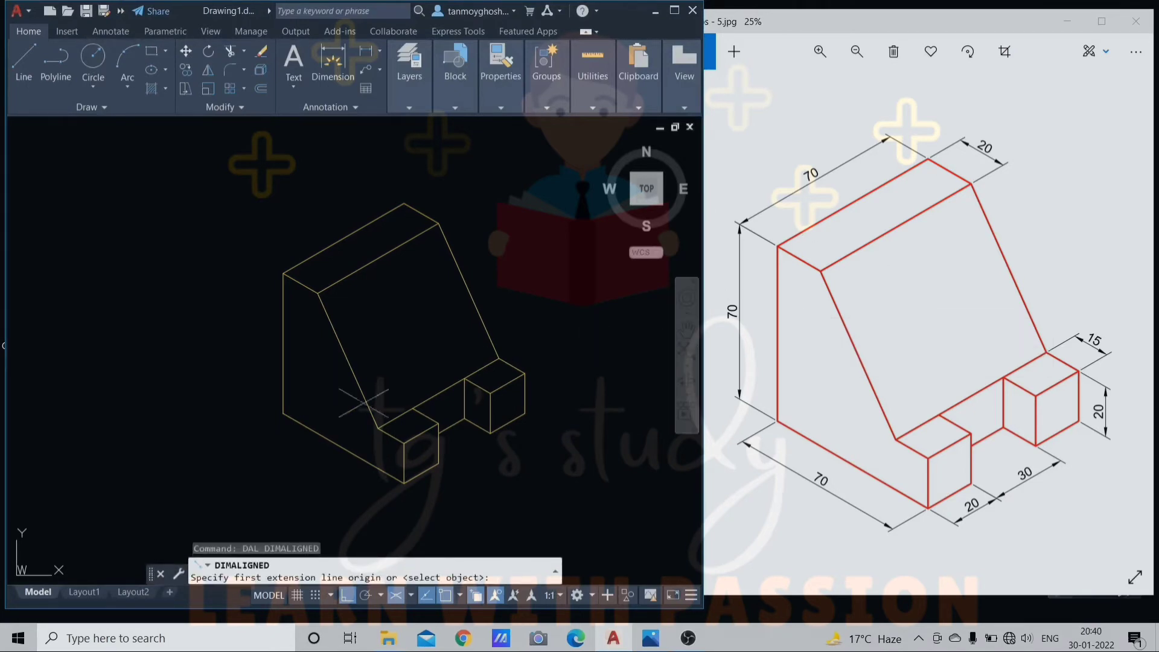
left_click(284, 413)
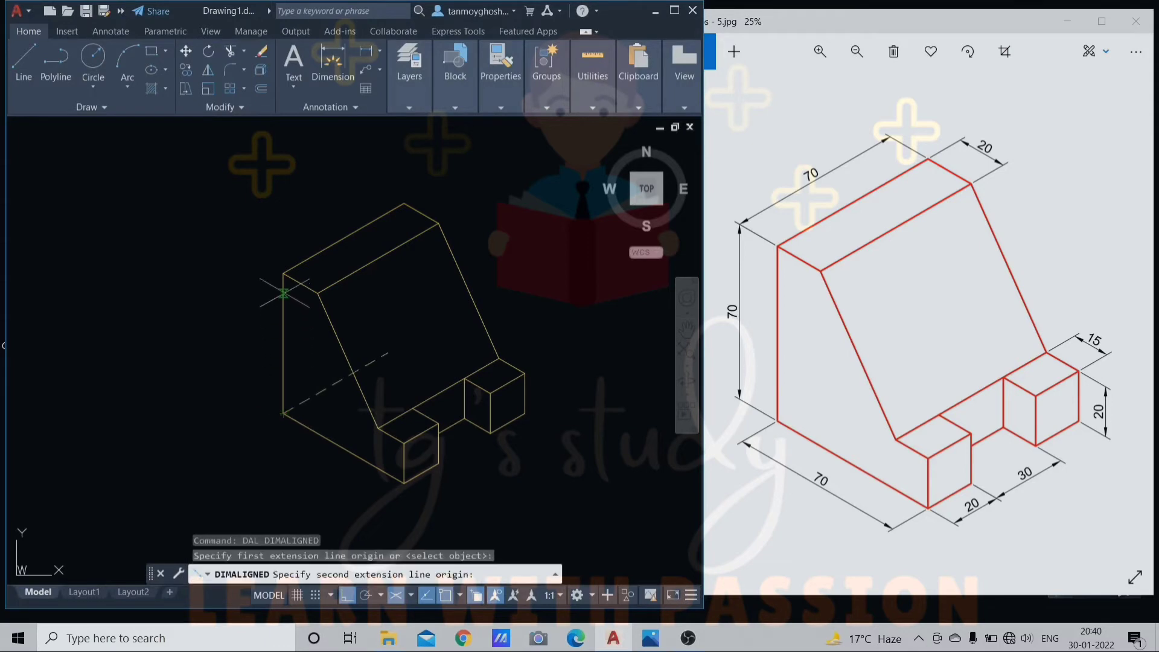
left_click(284, 274)
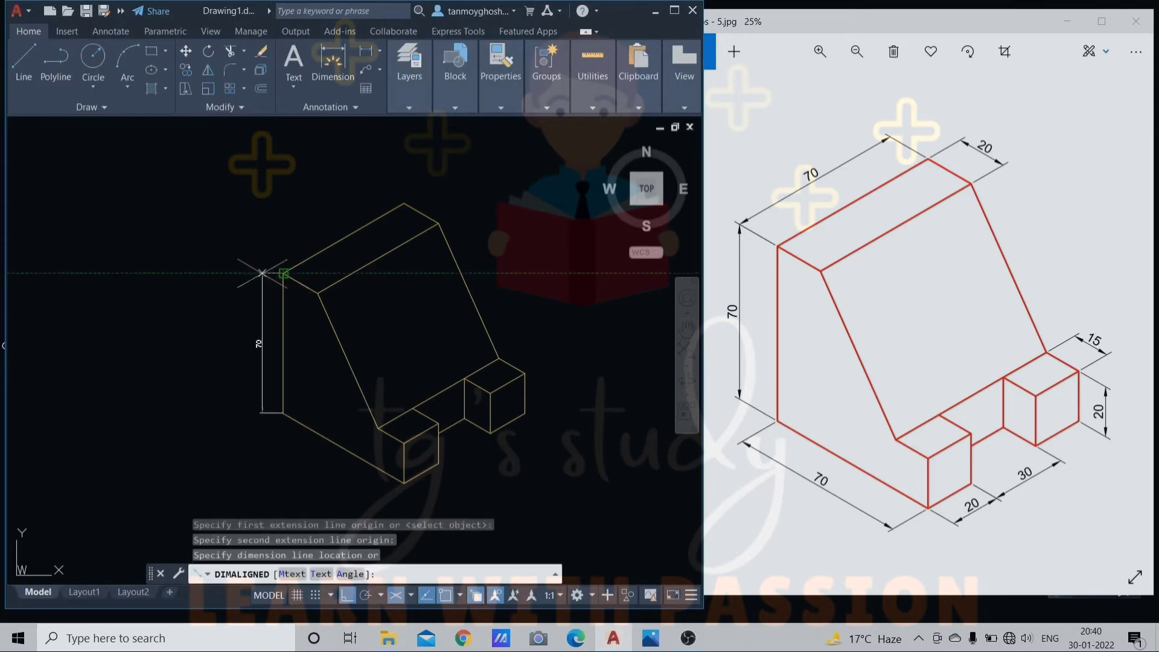
left_click(221, 273)
Add an aligned dimension to the long rear edge of the top face, placed above the block
key("Return")
left_click(284, 273)
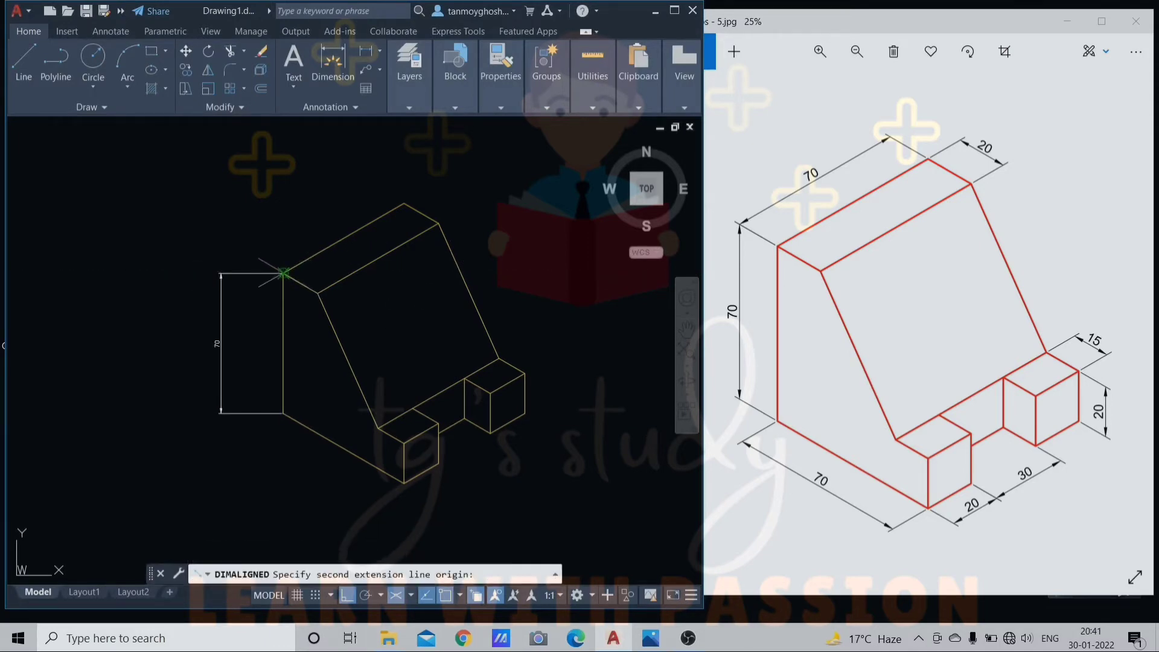
left_click(404, 202)
left_click(320, 193)
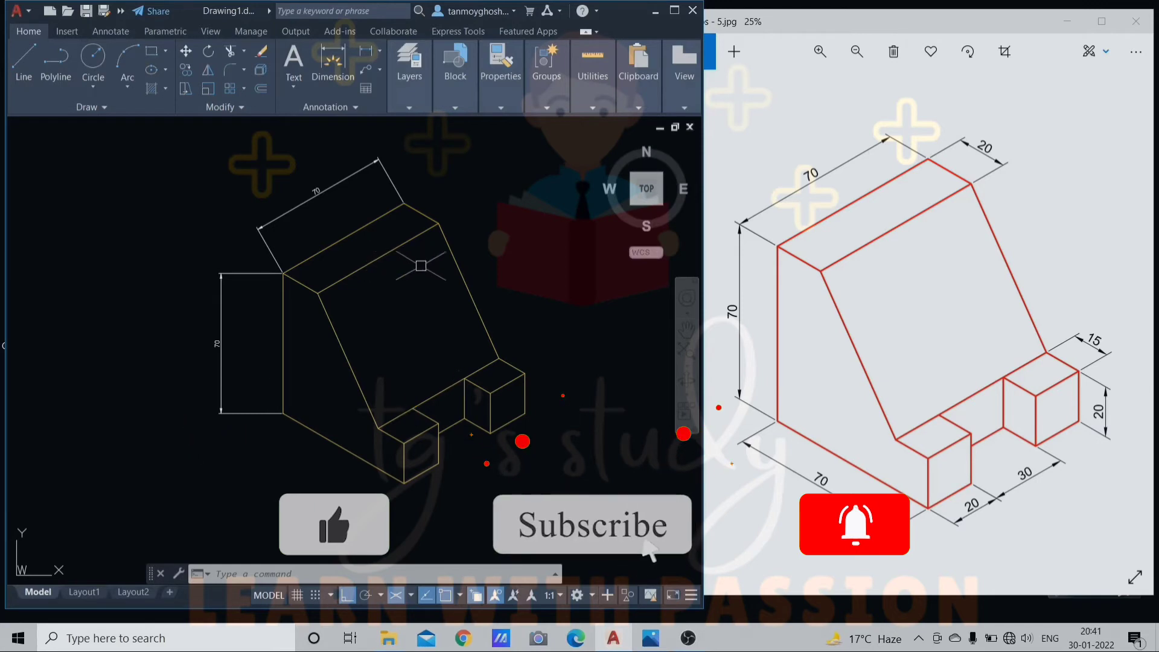
key("Escape")
key("Escape")
key("Escape")
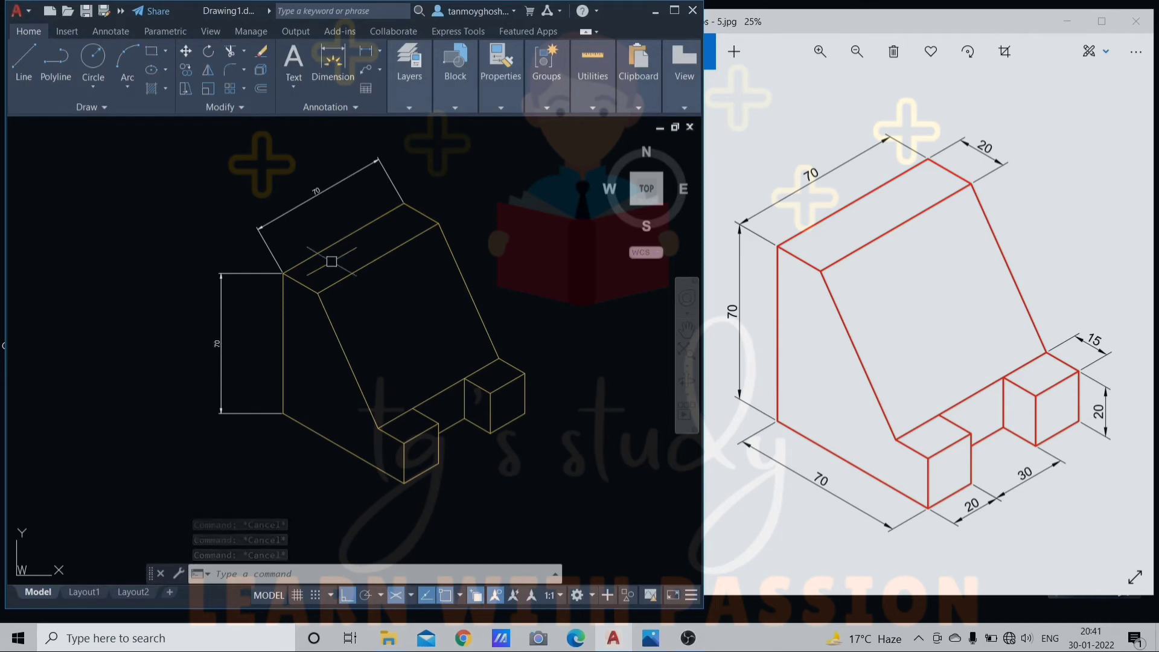
Modify the ISO-25 dimension style to use an overall scale of 3
type("d")
key("Return")
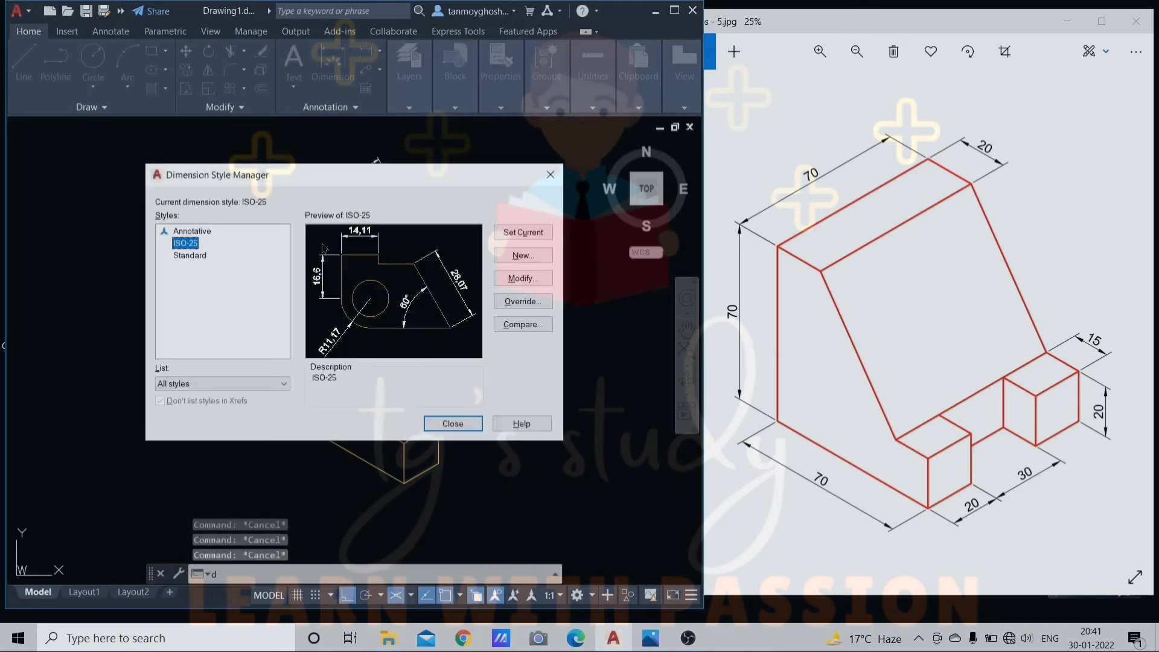
left_click(523, 278)
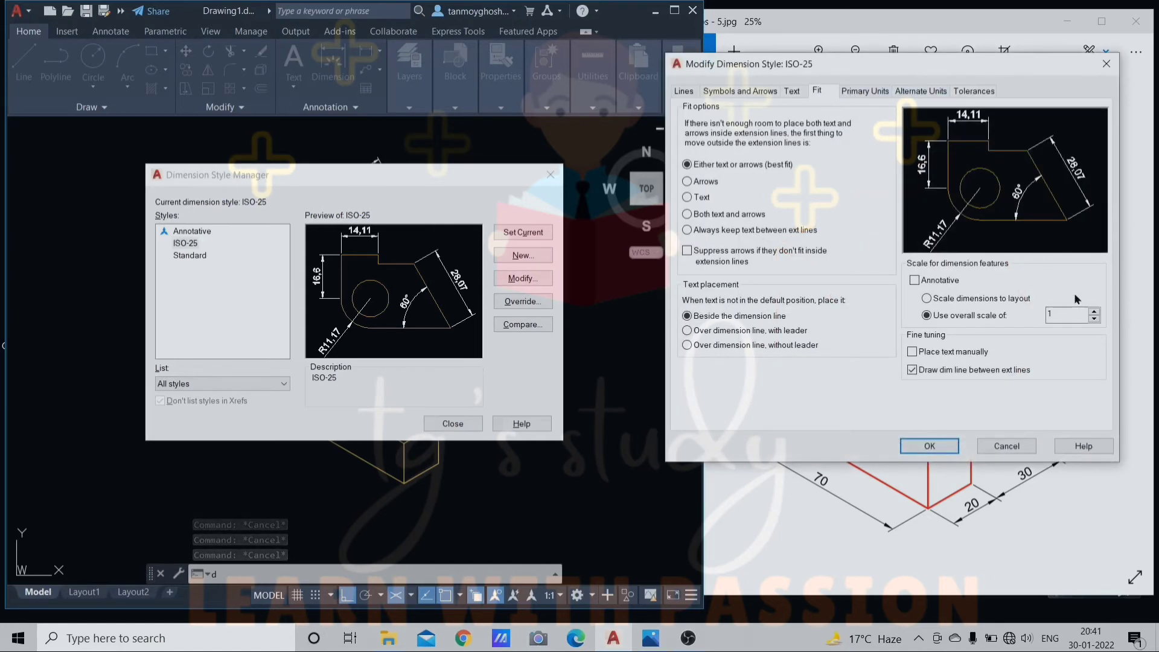
left_click_drag(1072, 316, 1018, 333)
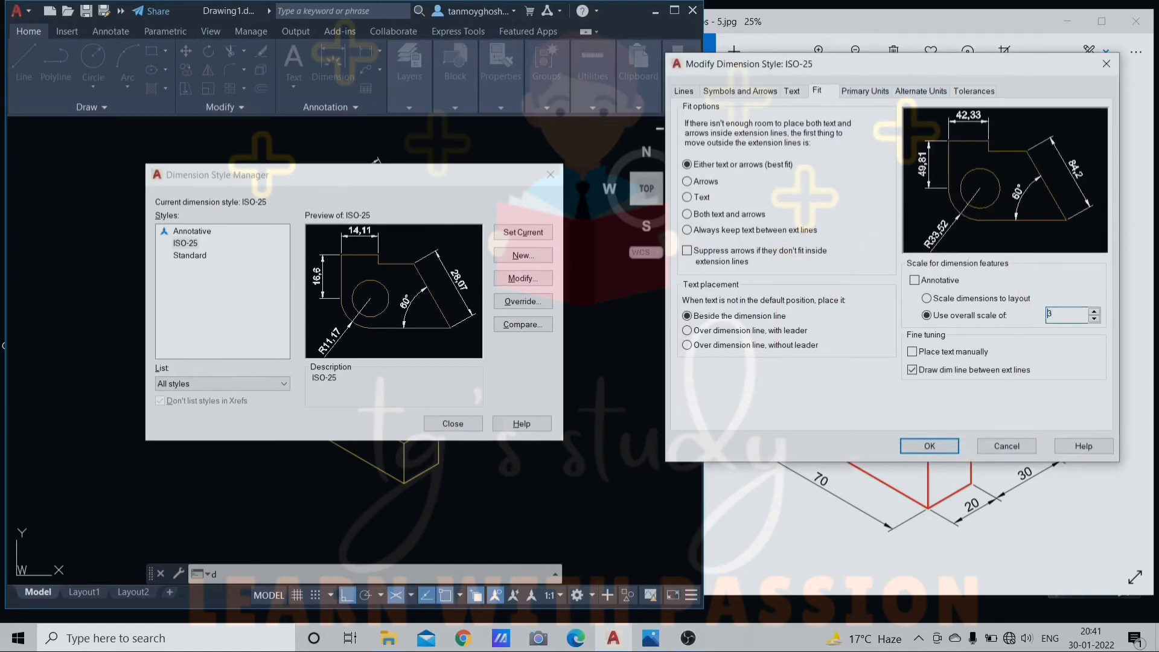
left_click(947, 448)
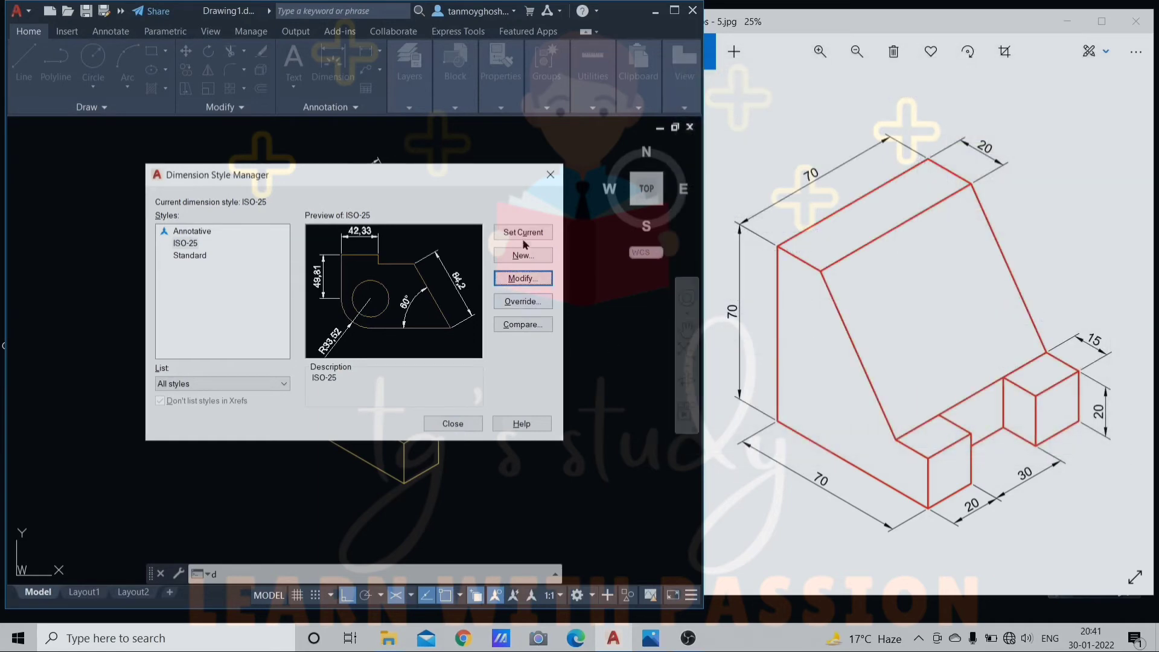
left_click(462, 424)
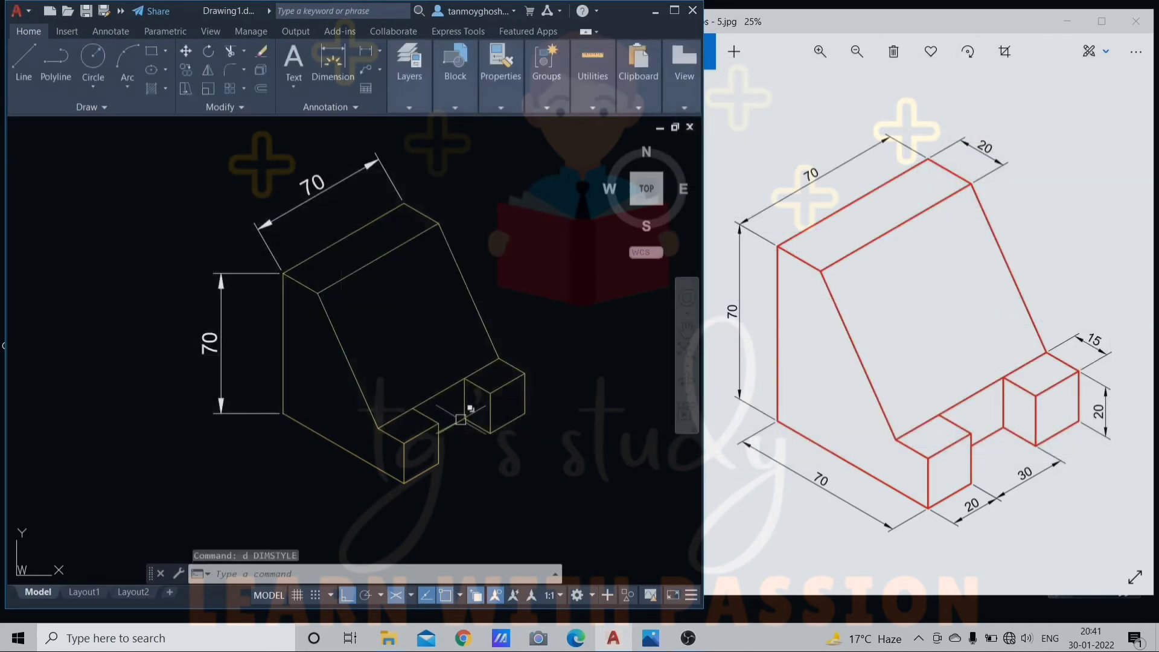
key("Escape")
key("Escape")
key("Escape")
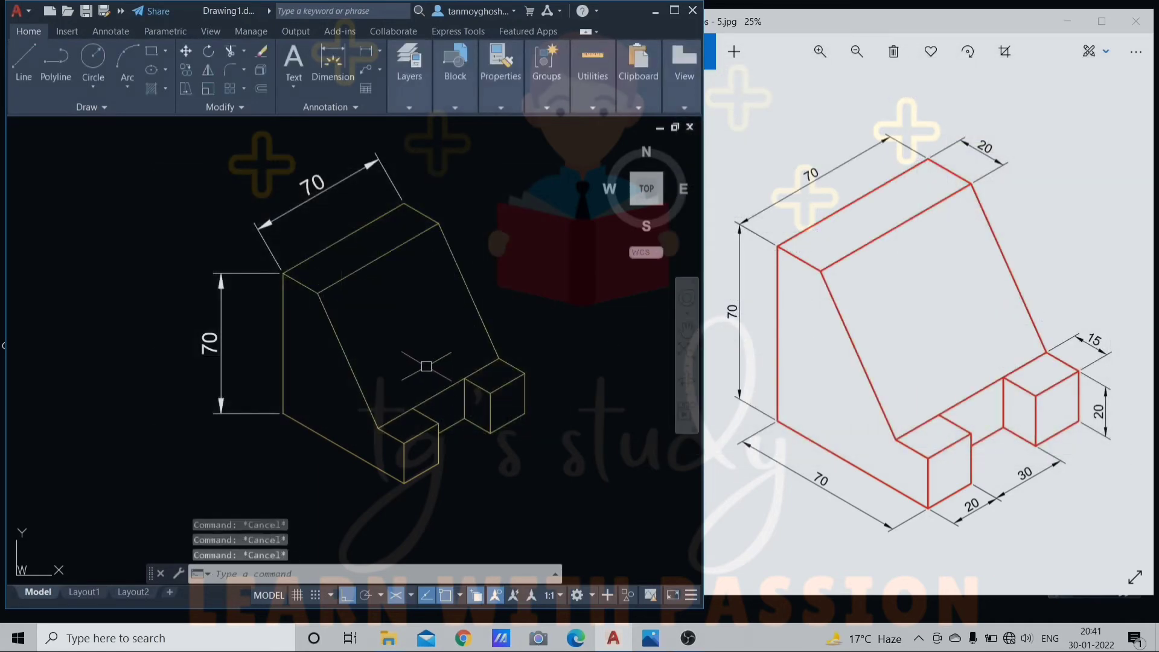
Set the overall scale of the ISO-25 dimension style to 2.5 and make the style current
type("d")
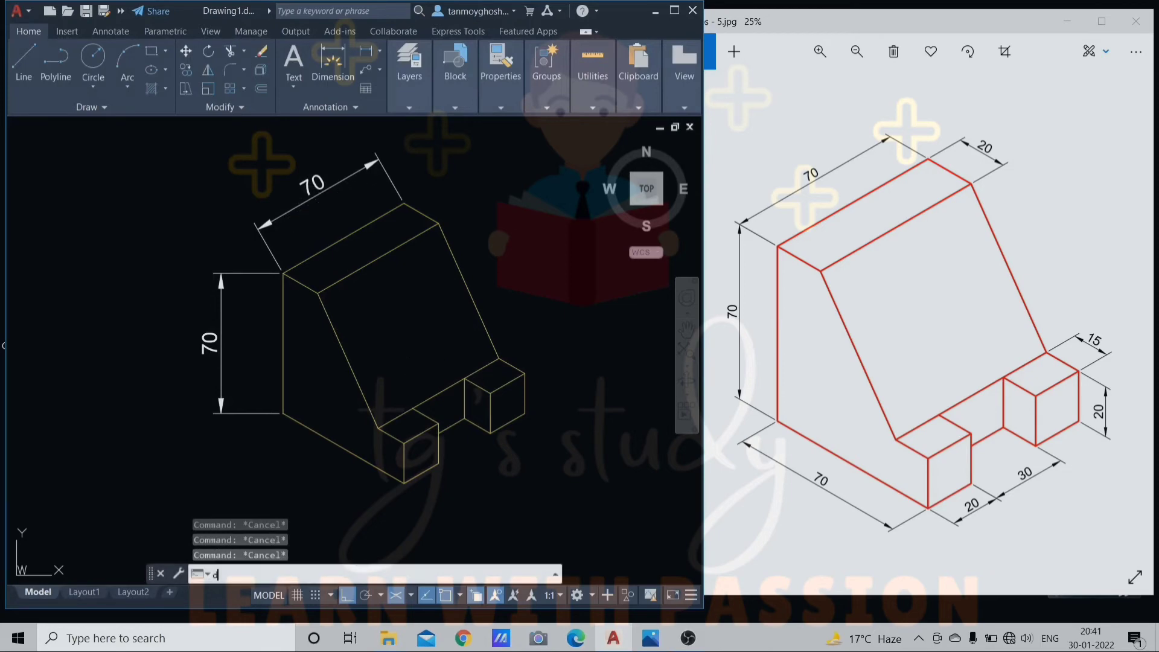
key("Return")
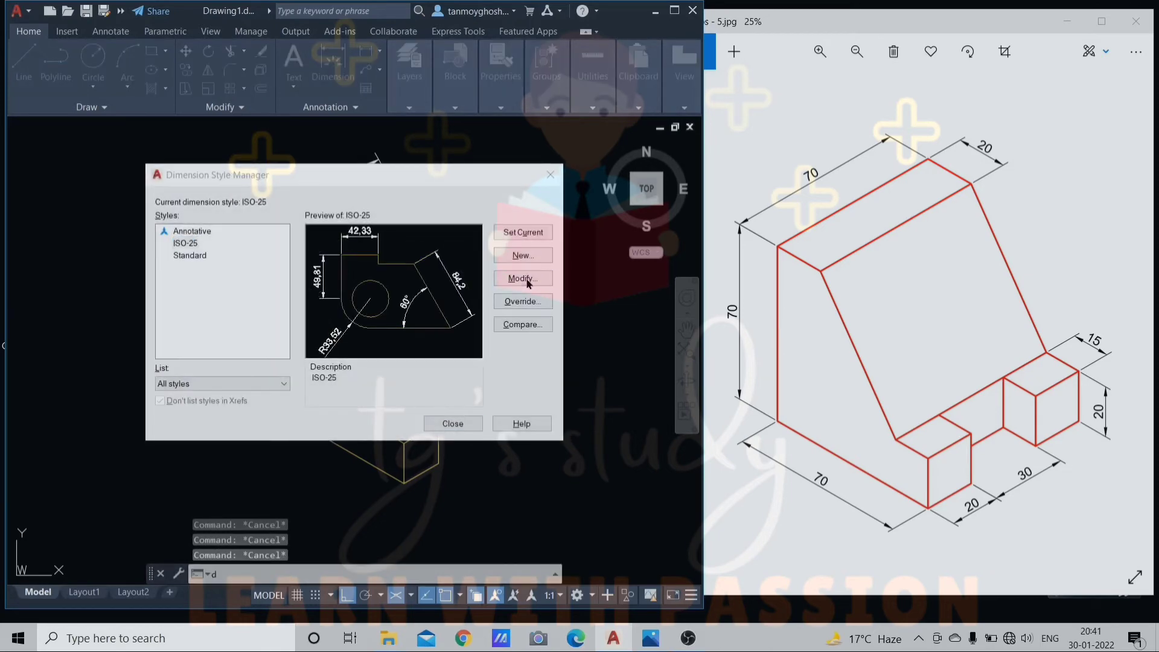
left_click(523, 279)
double_click(1085, 316)
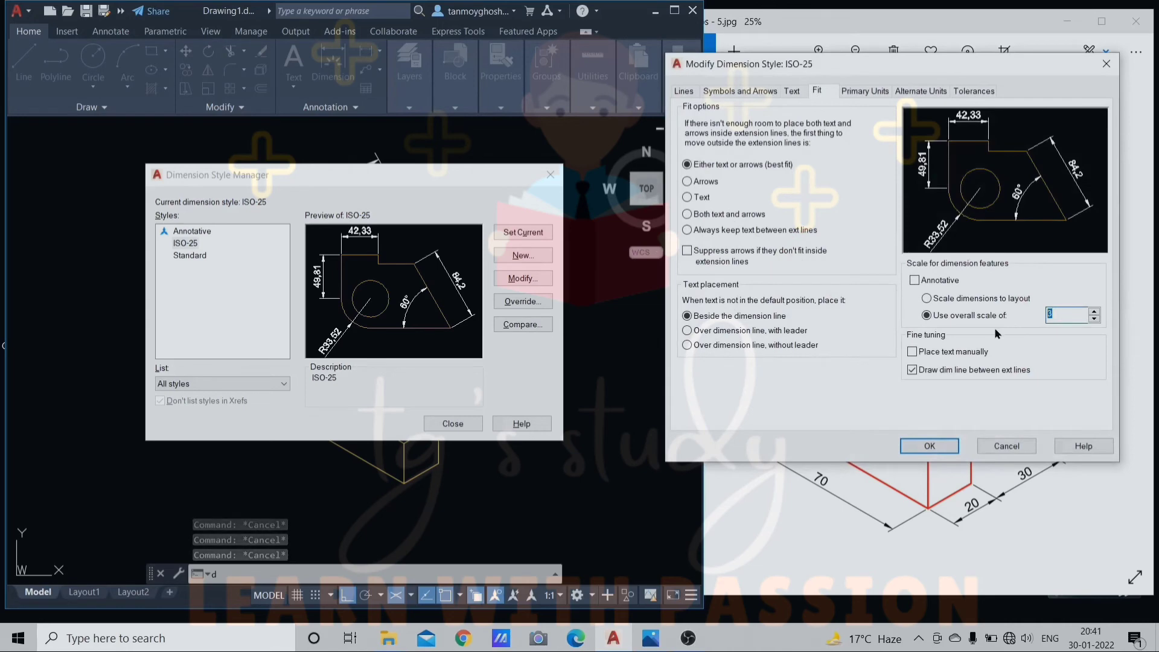
type("2.5")
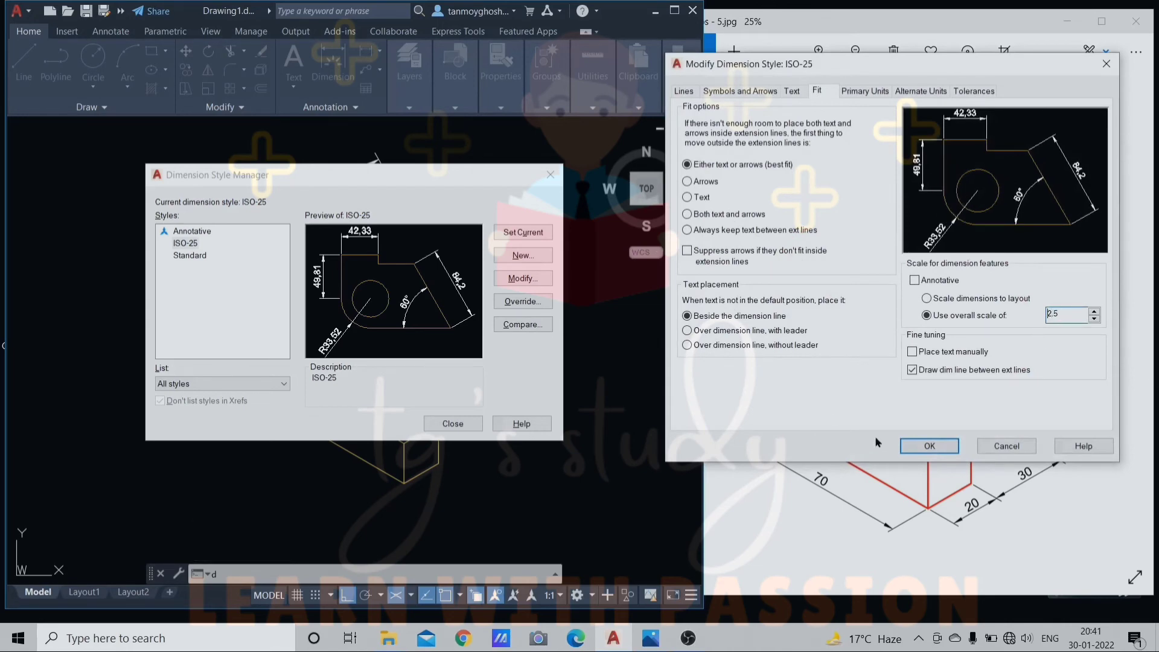
left_click(917, 447)
left_click(527, 238)
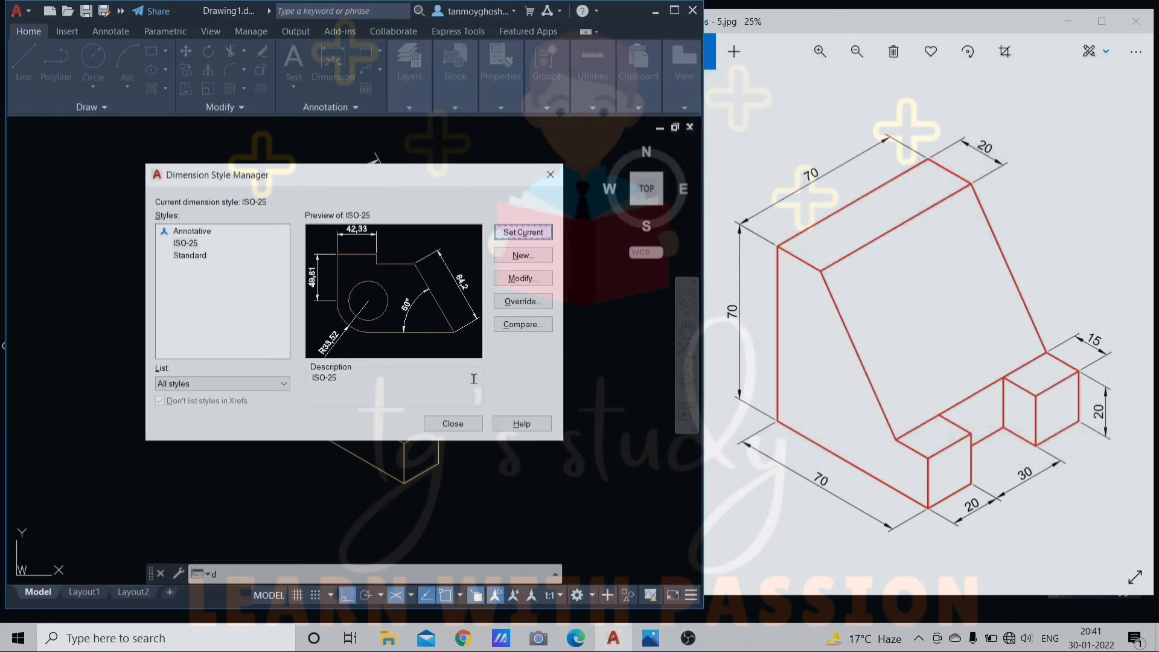
left_click(459, 426)
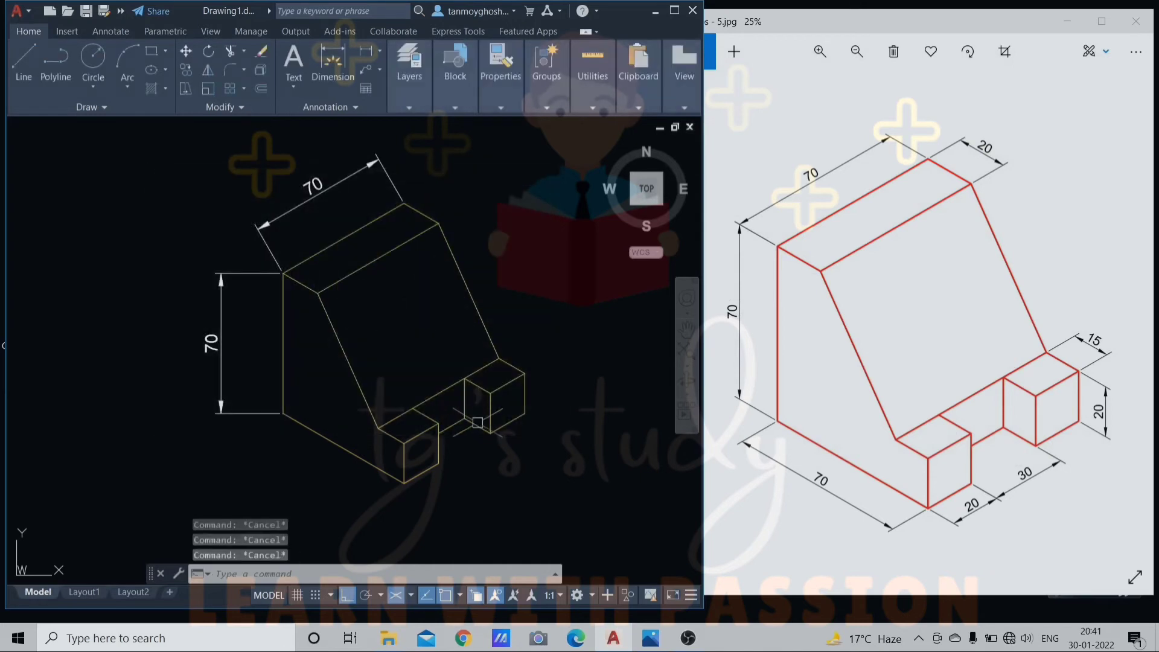
Add an aligned dimension to the short far-end edge of the block's top face
type("dal")
key("Return")
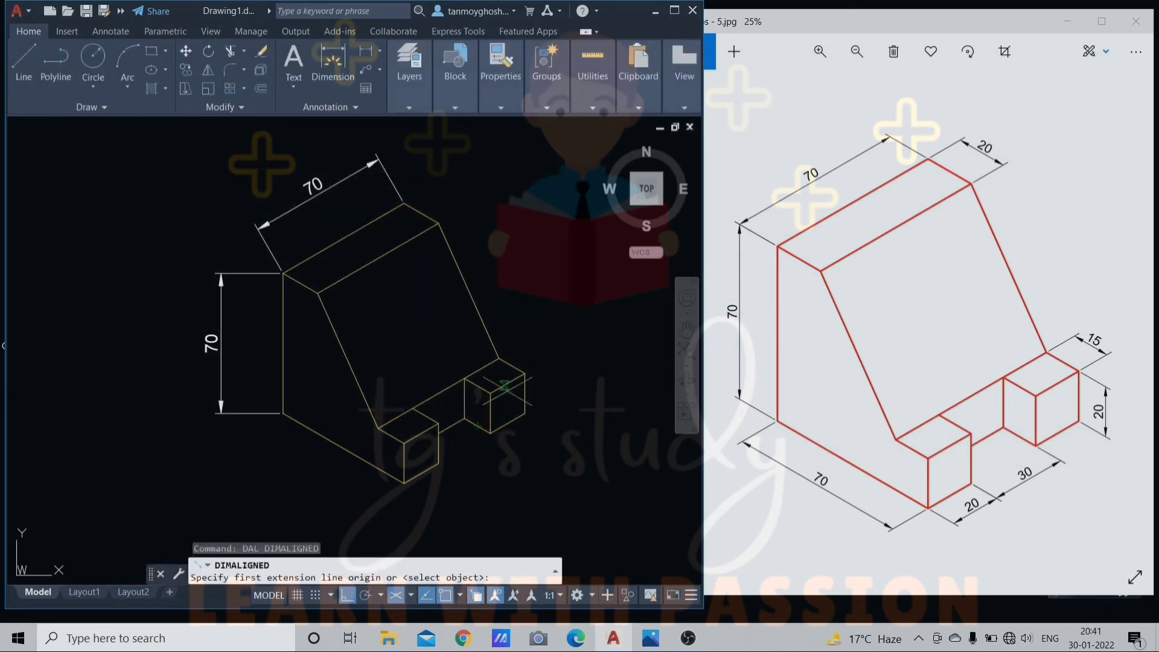
left_click(405, 203)
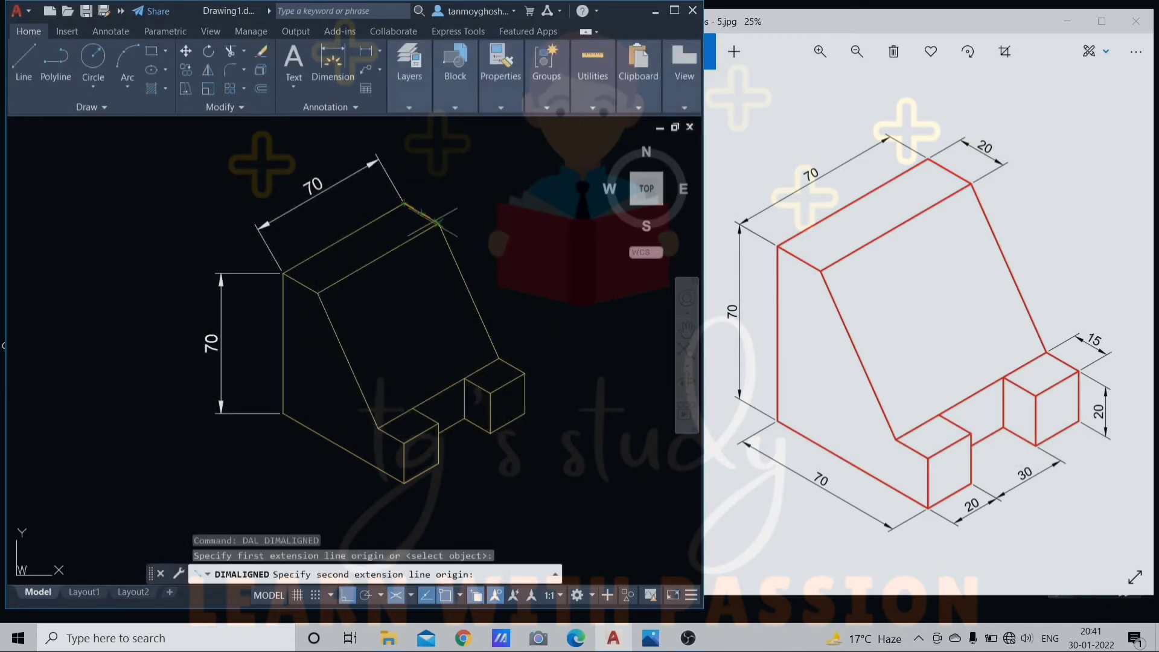
left_click(439, 224)
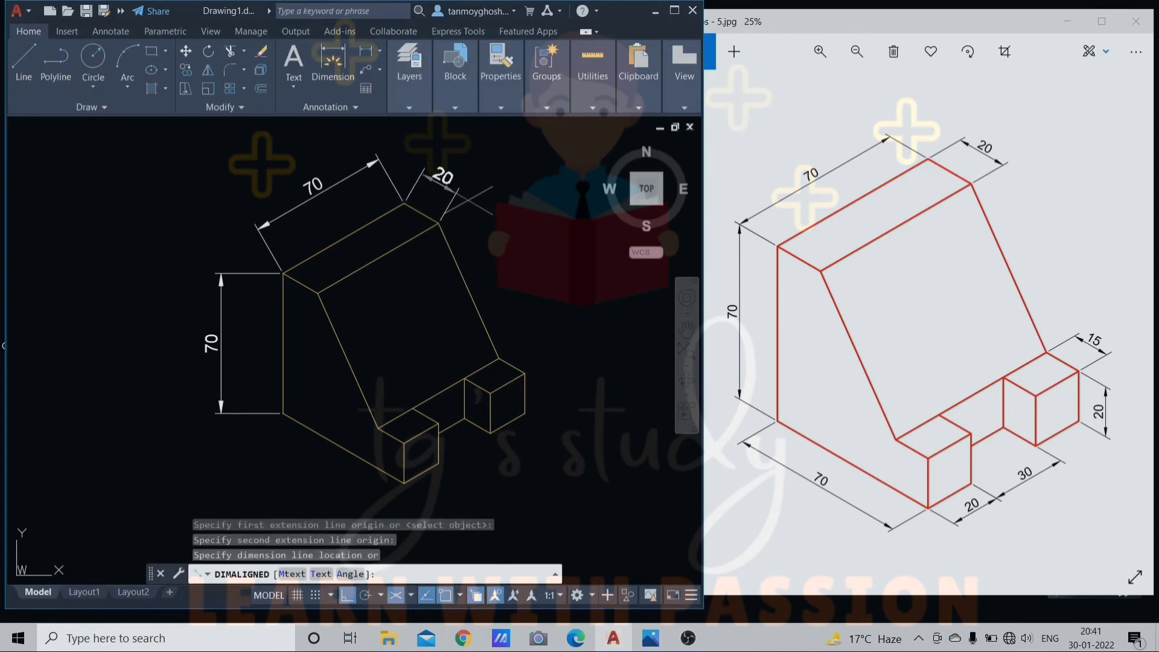
left_click(457, 193)
Add an aligned dimension to the long lower edge of the block's near side face, placed below it
key("Return")
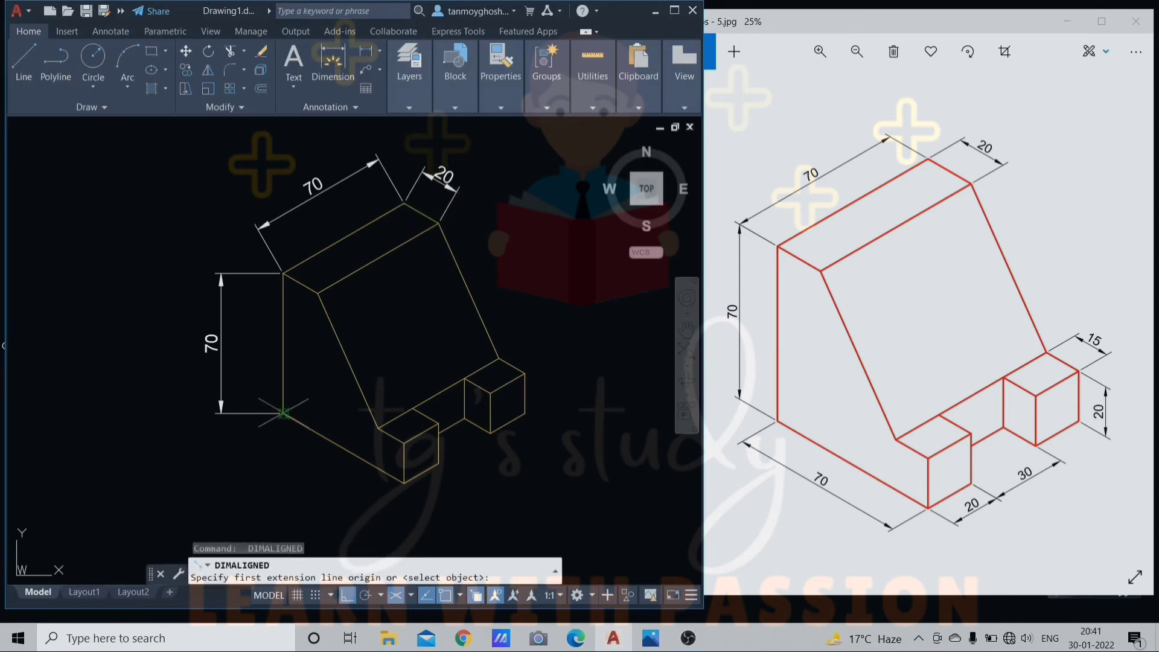
left_click(328, 440)
left_click(404, 483)
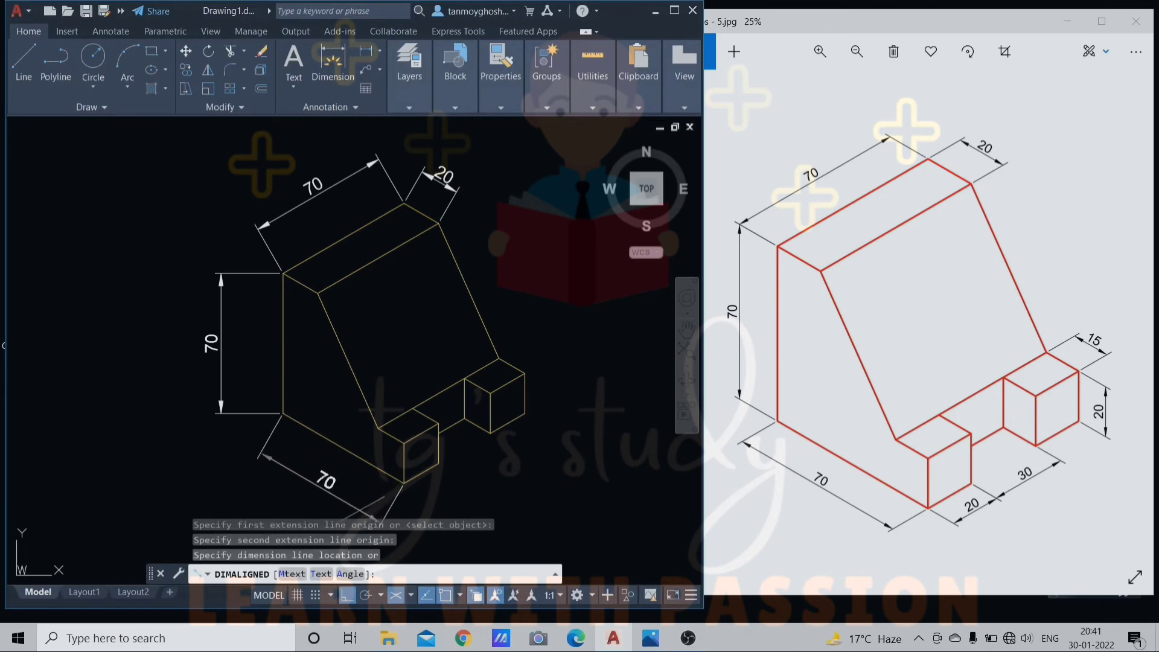
left_click(358, 512)
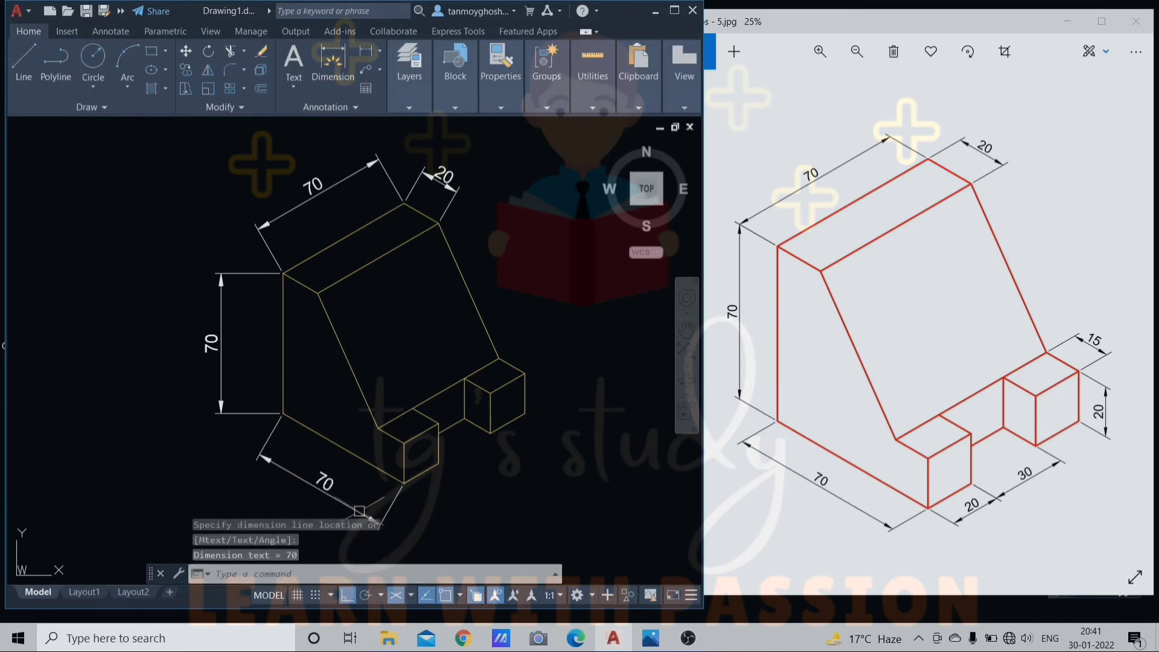
Add an aligned dimension to the outer short edge of the far foot's top face
key("Return")
left_click(499, 359)
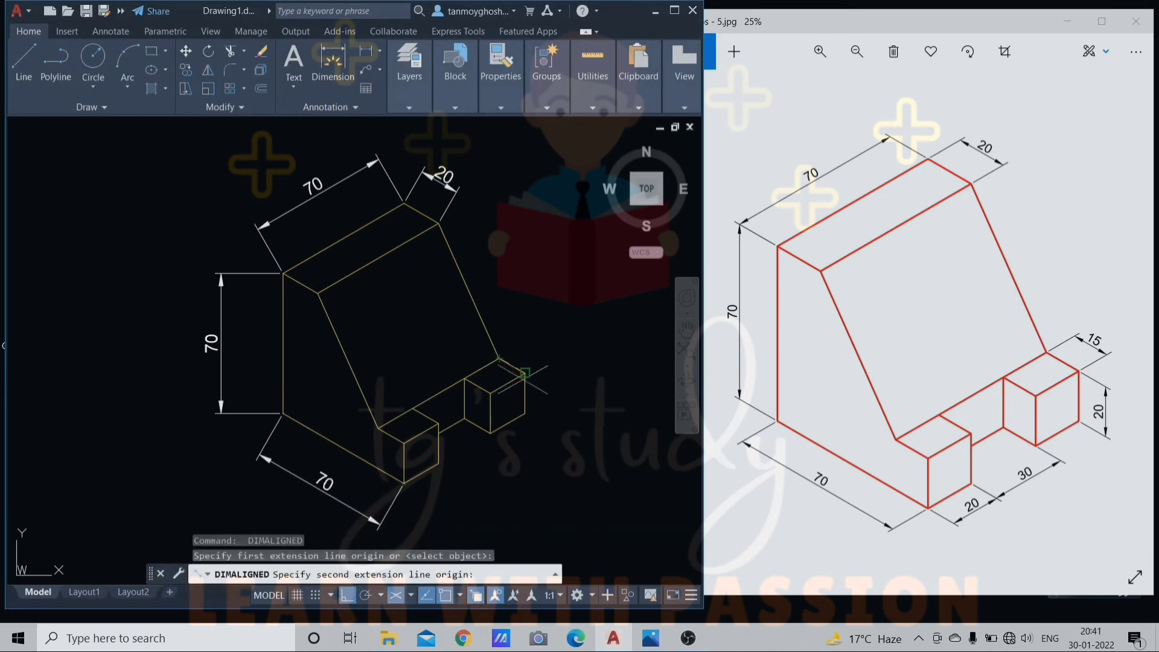
left_click(525, 373)
left_click(540, 345)
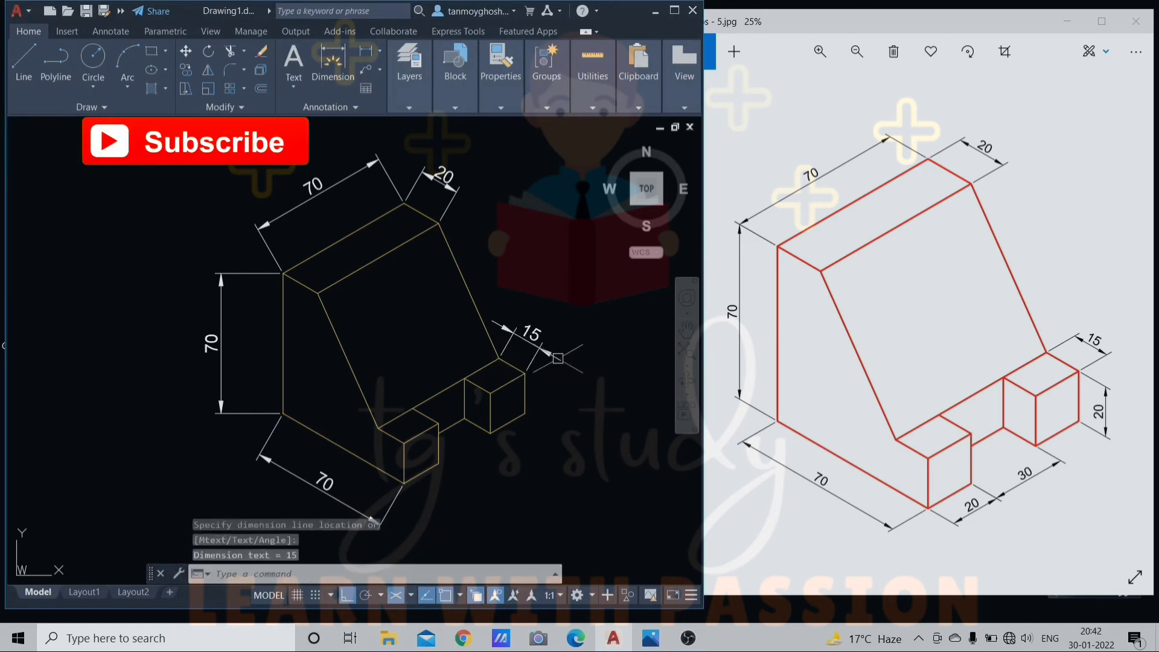
Add an aligned dimension to the lower front edge of the near foot, placed below it
key("Return")
left_click(422, 472)
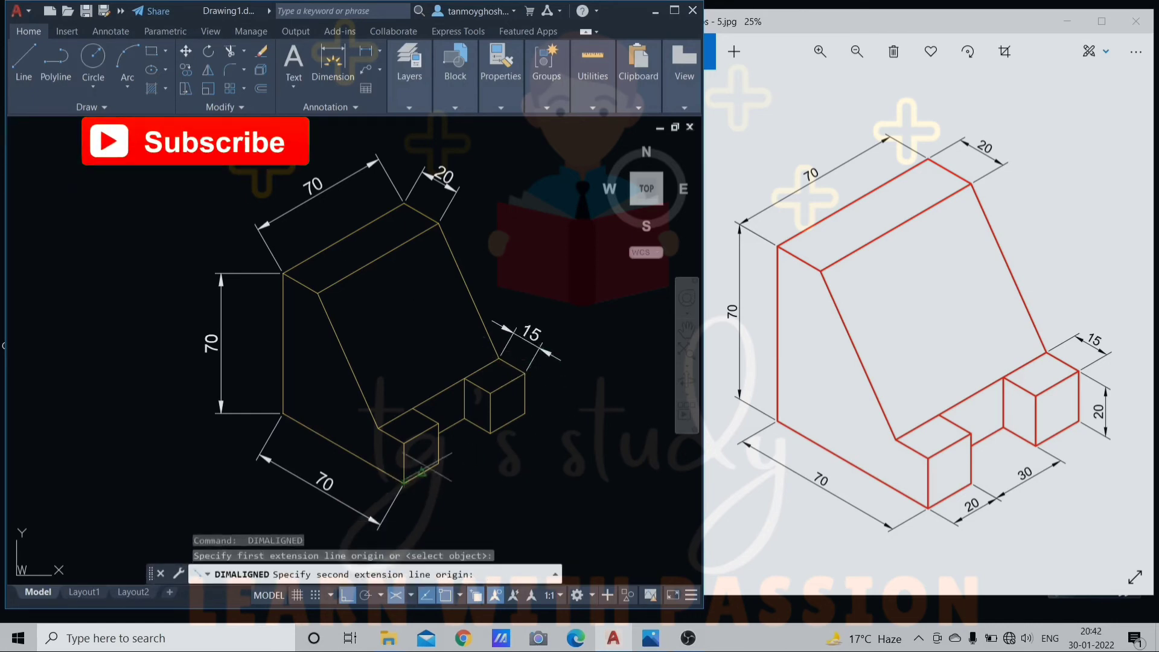
left_click(438, 463)
left_click(444, 505)
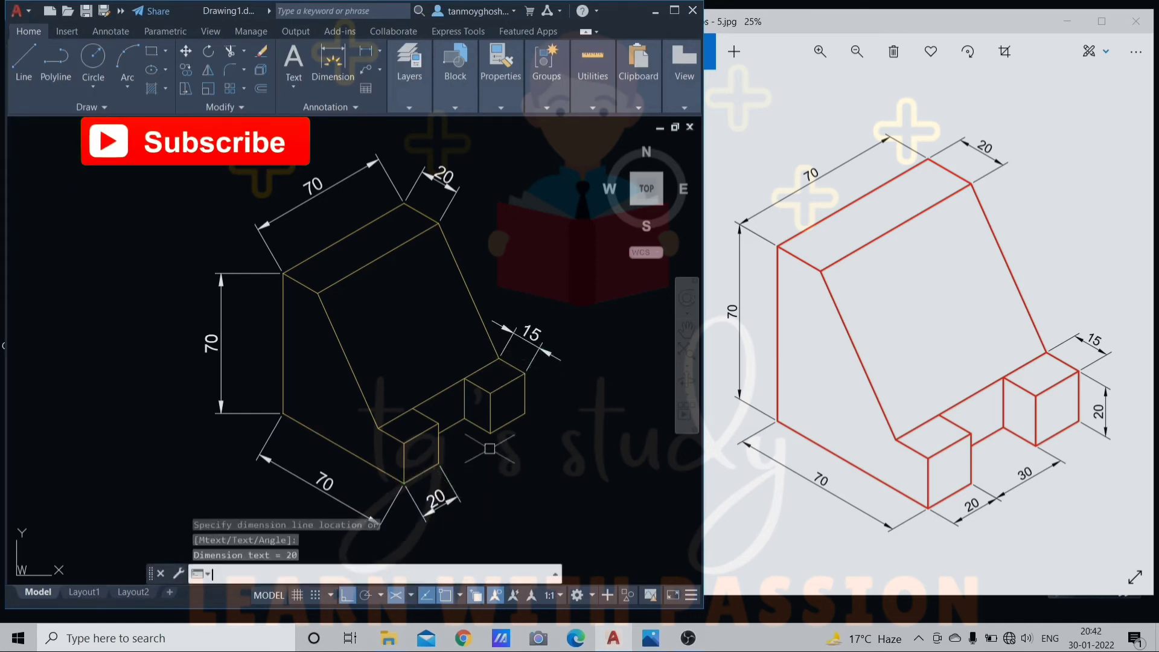
Dimension the gap between the two feet along their lower front corners, lining it up with the near foot's dimension
key("Return")
left_click(439, 464)
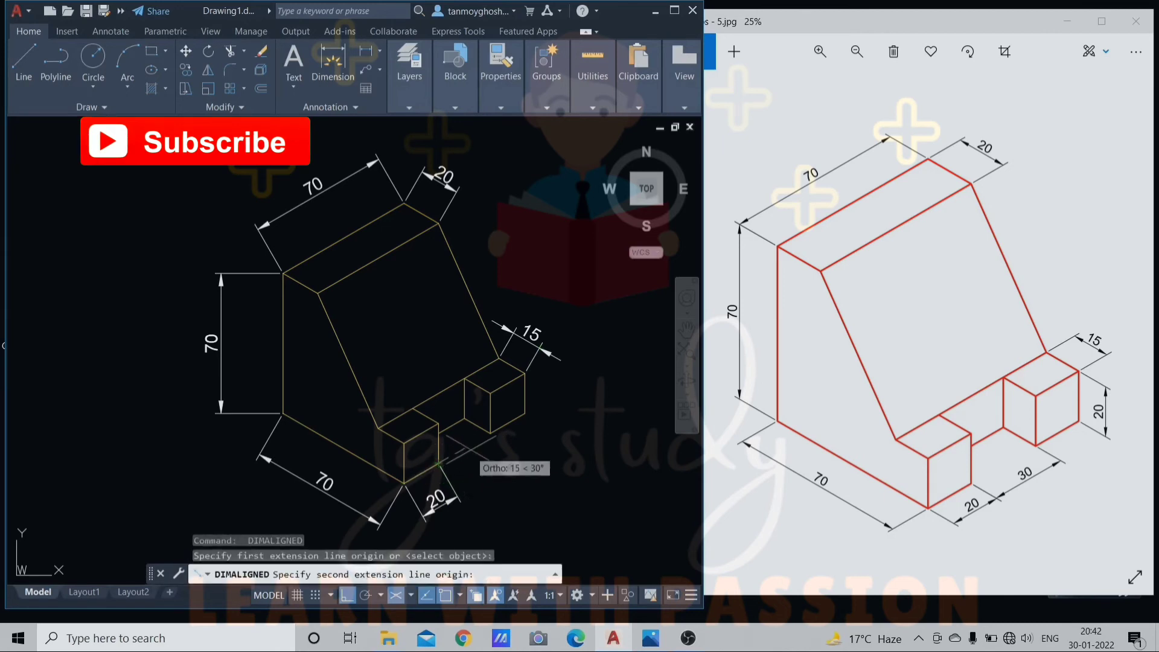
left_click(490, 432)
scroll(448, 503, "up", 4)
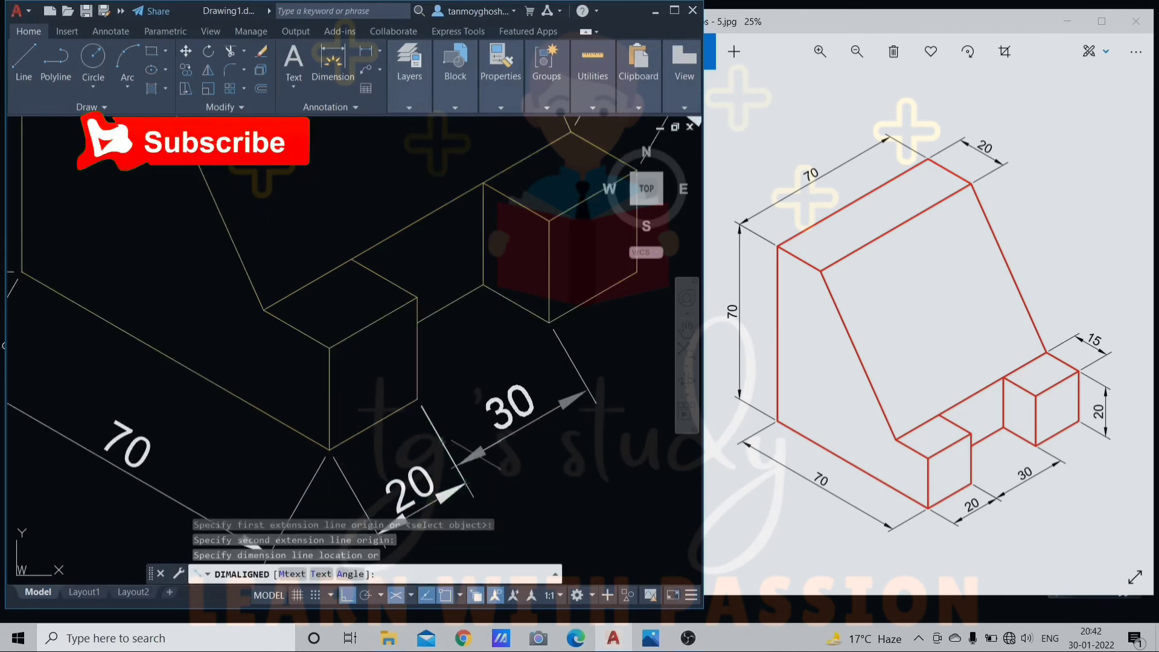
left_click(465, 483)
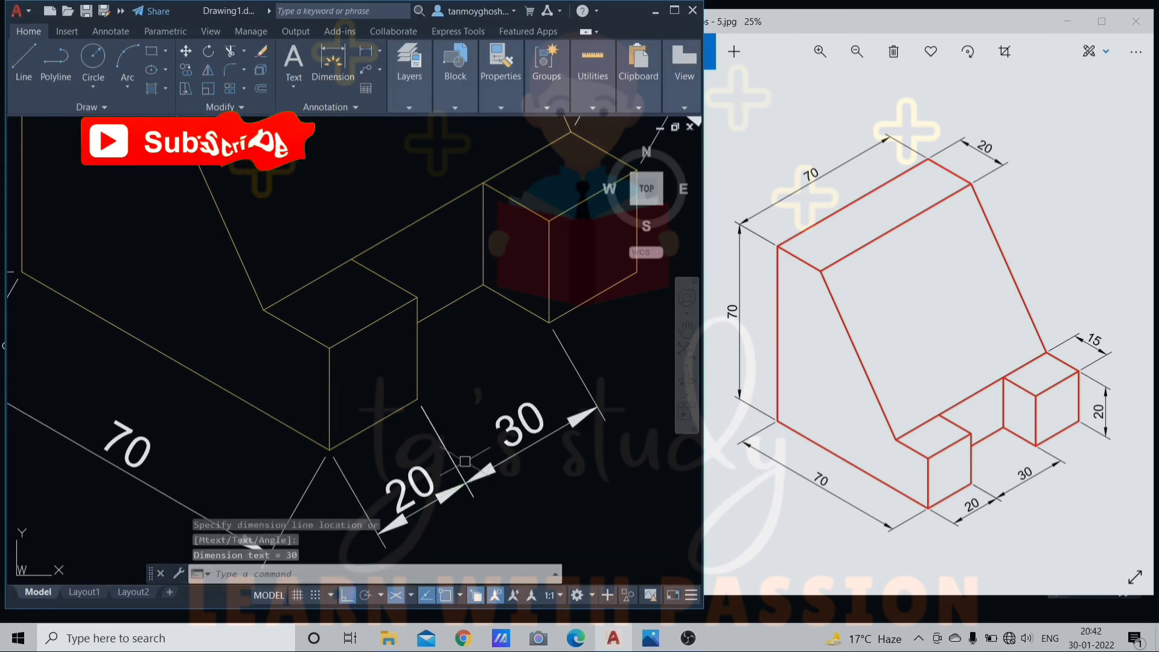
scroll(465, 483, "down", 4)
Add an aligned dimension for the far foot's height along its outer vertical edge
key("Return")
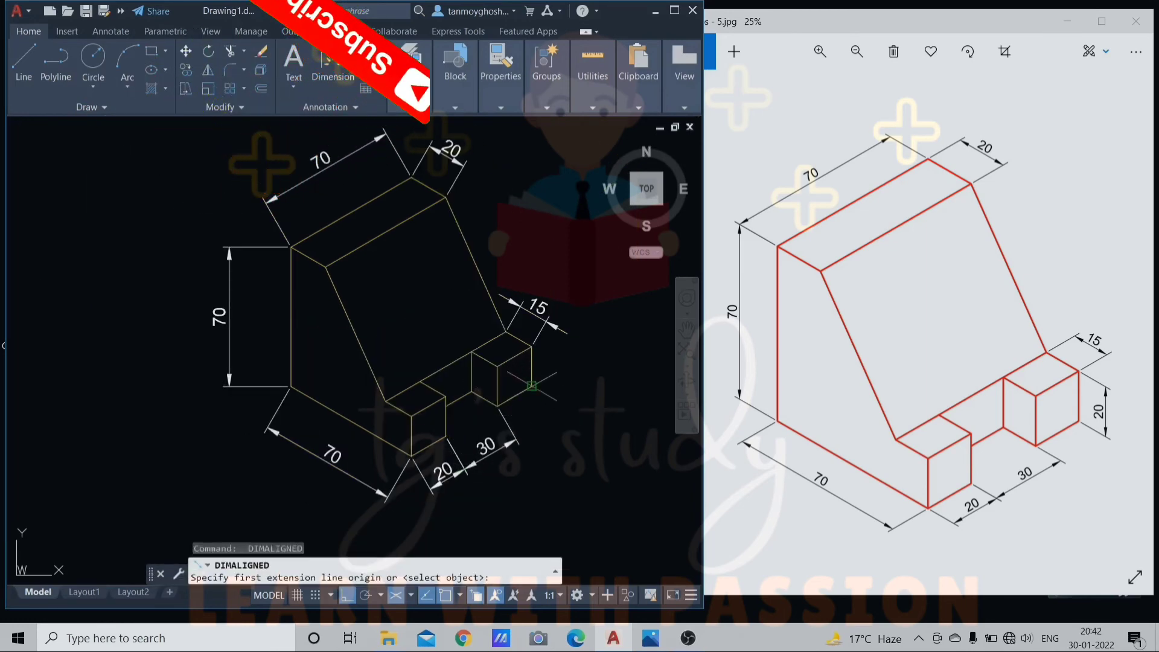
left_click(532, 386)
left_click(532, 346)
left_click(574, 346)
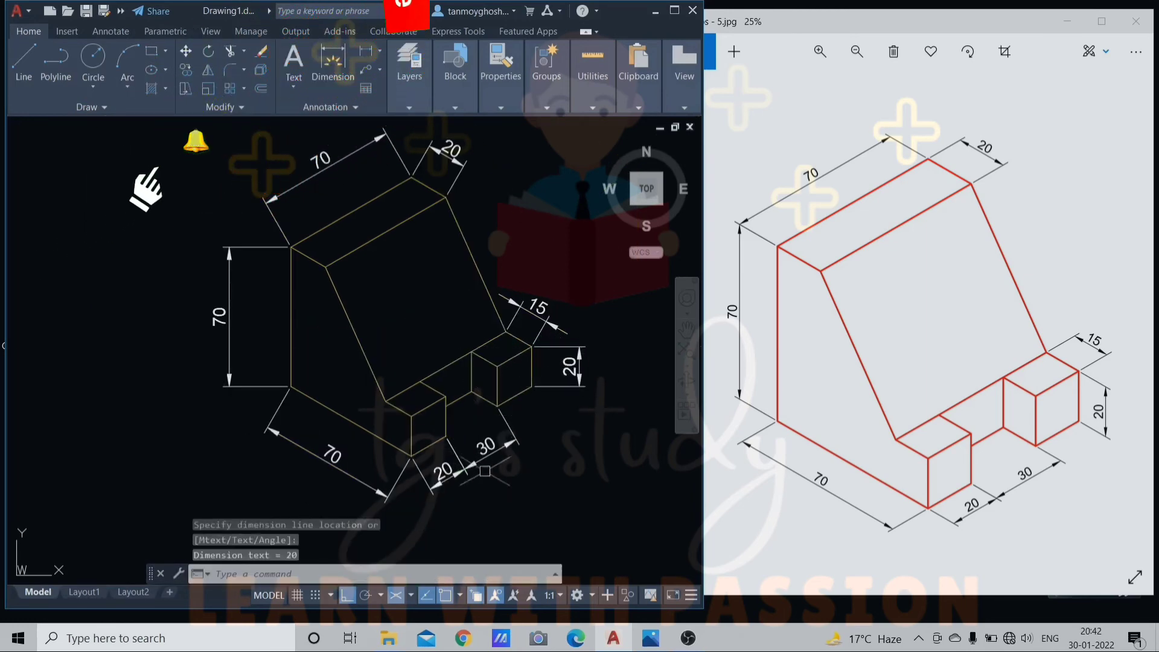
Oblique the dimensions of the near foot's lower front edge, the foot gap and the long top edge parallel to the top face's short edge
scroll(432, 274, "down", 3)
mouse_move(433, 274)
middle_mouse_down()
mouse_move(449, 273)
mouse_move(427, 269)
mouse_move(416, 306)
middle_mouse_up()
scroll(419, 295, "up", 2)
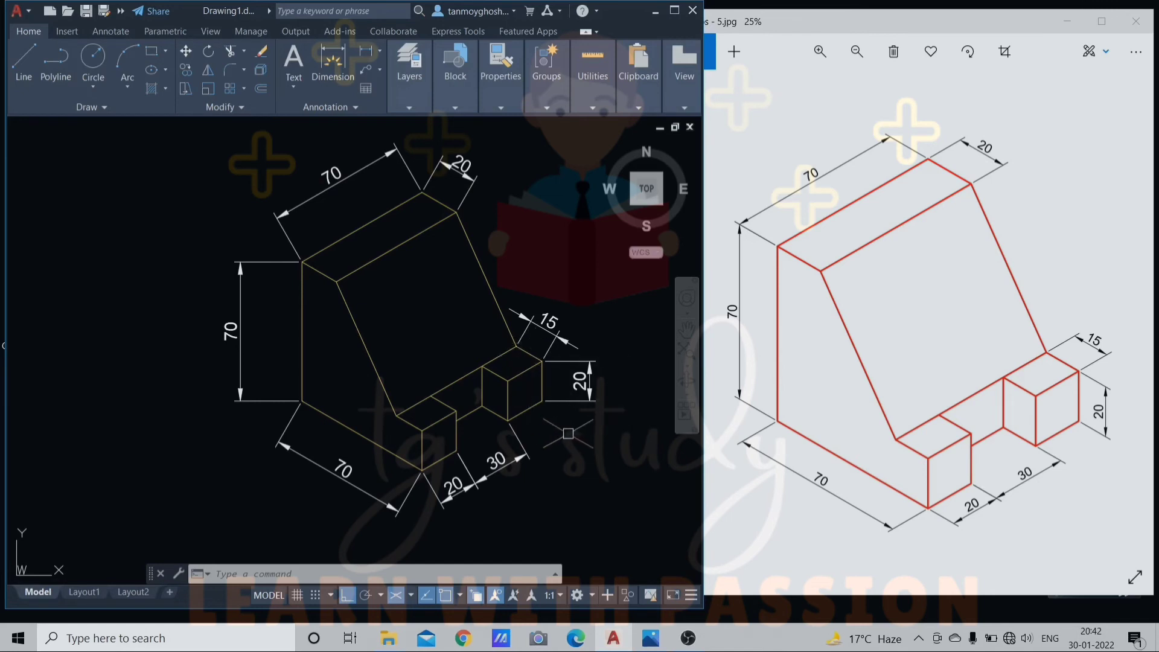
type("dimedit")
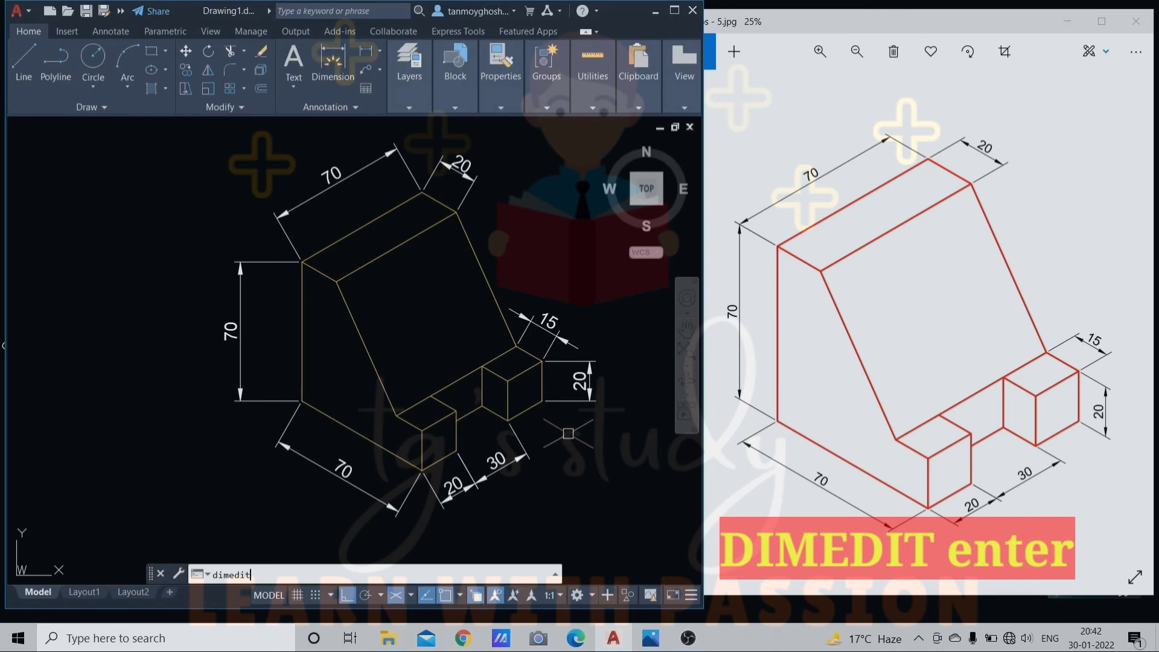
key("Return")
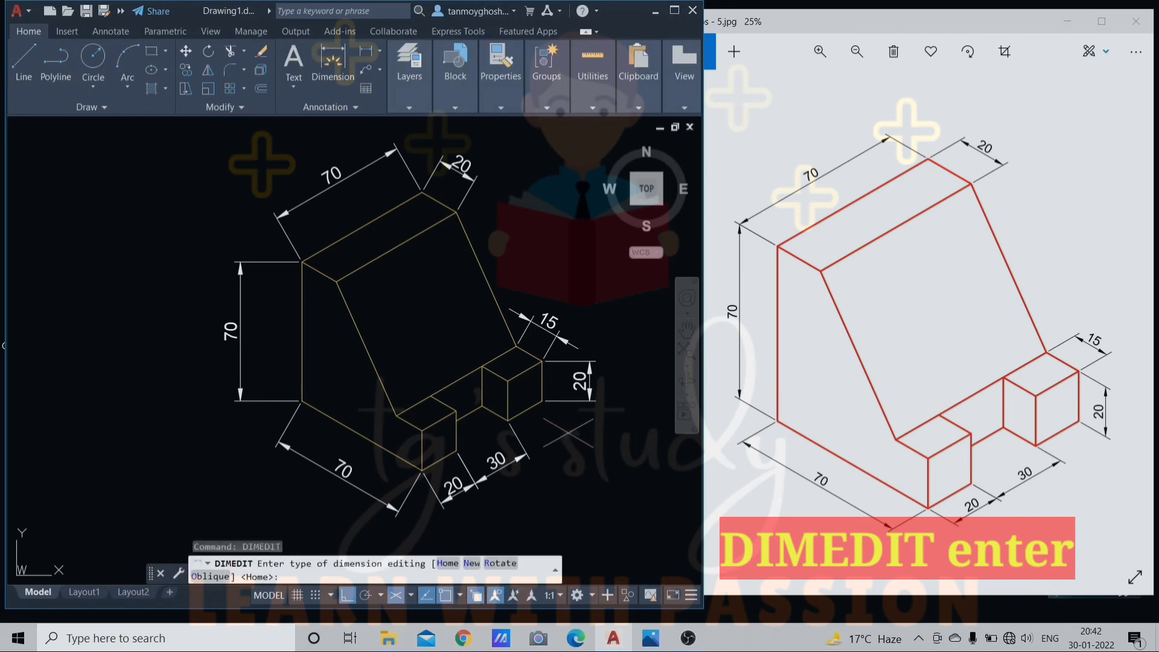
type("o")
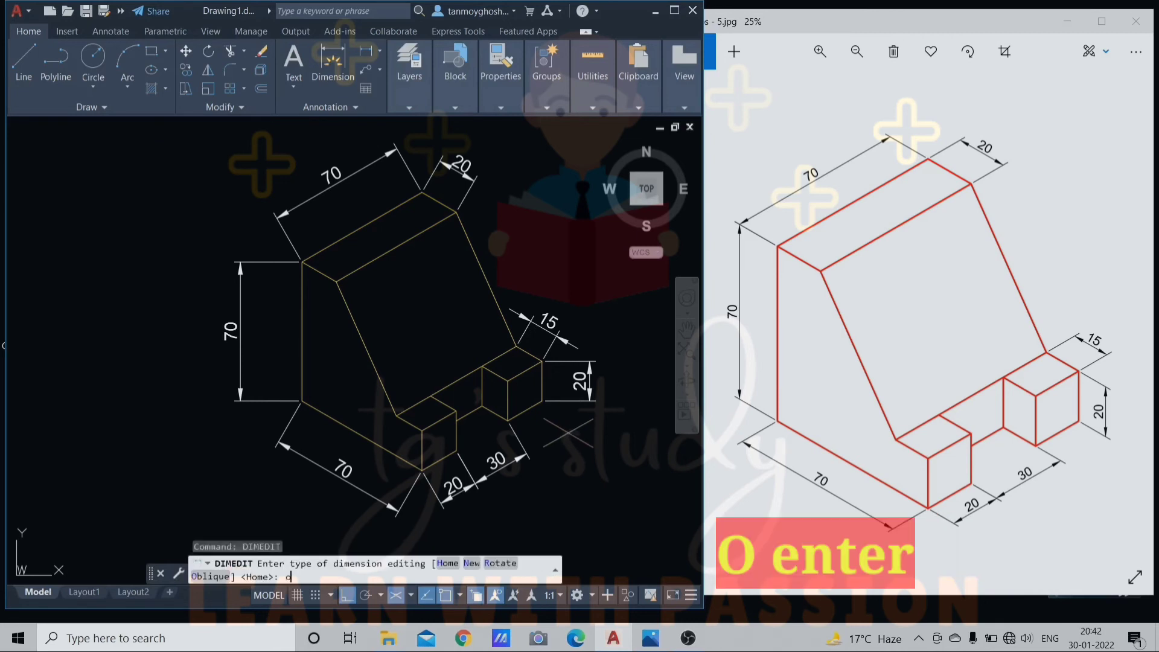
key("Return")
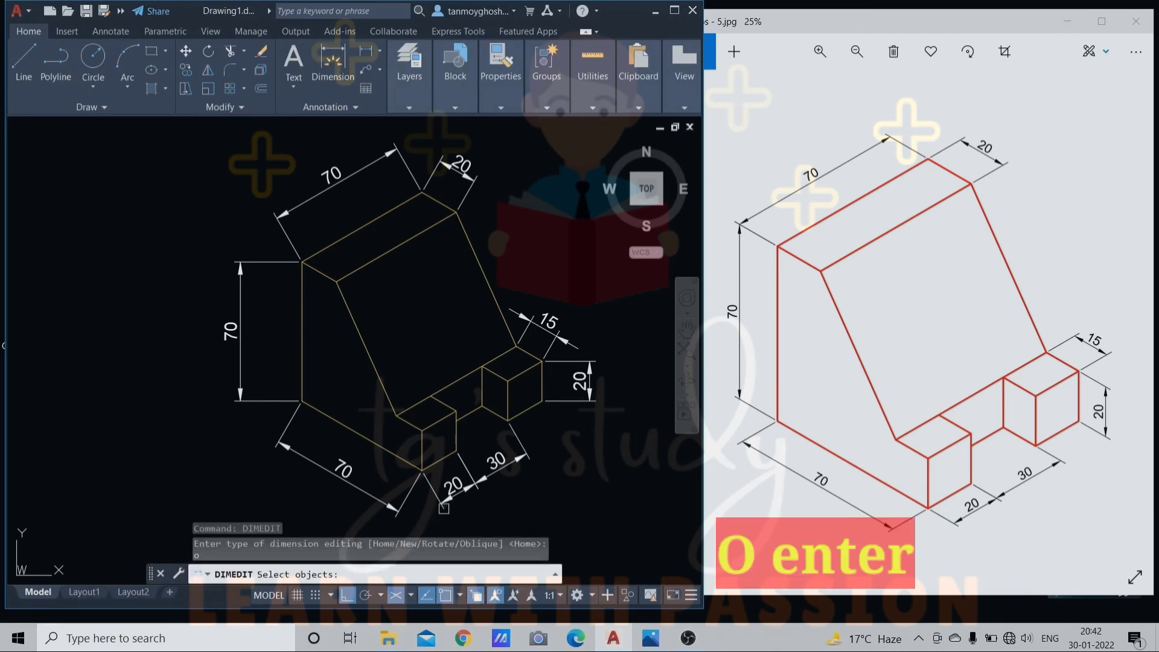
left_click(460, 493)
left_click(497, 468)
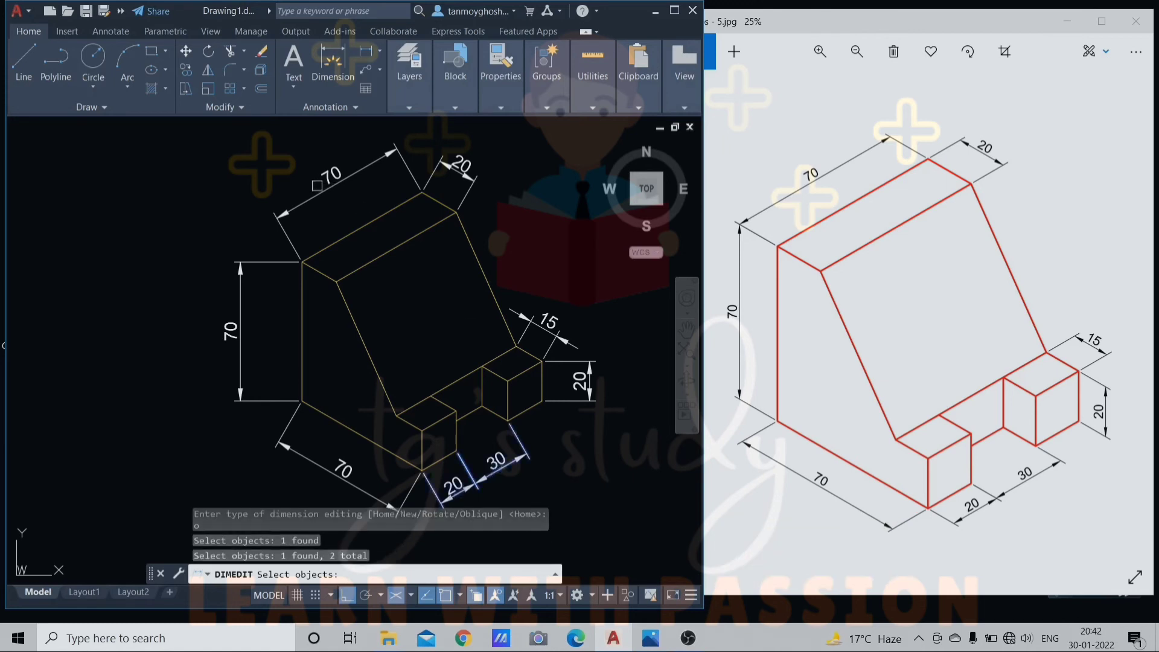
left_click(316, 196)
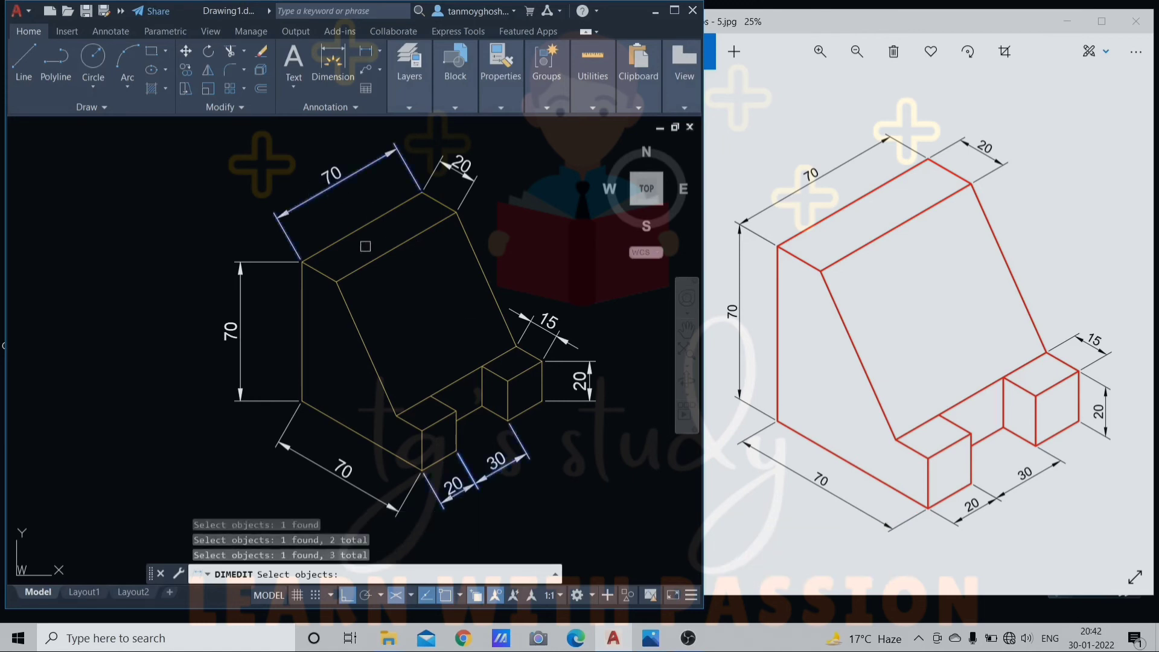
key("Return")
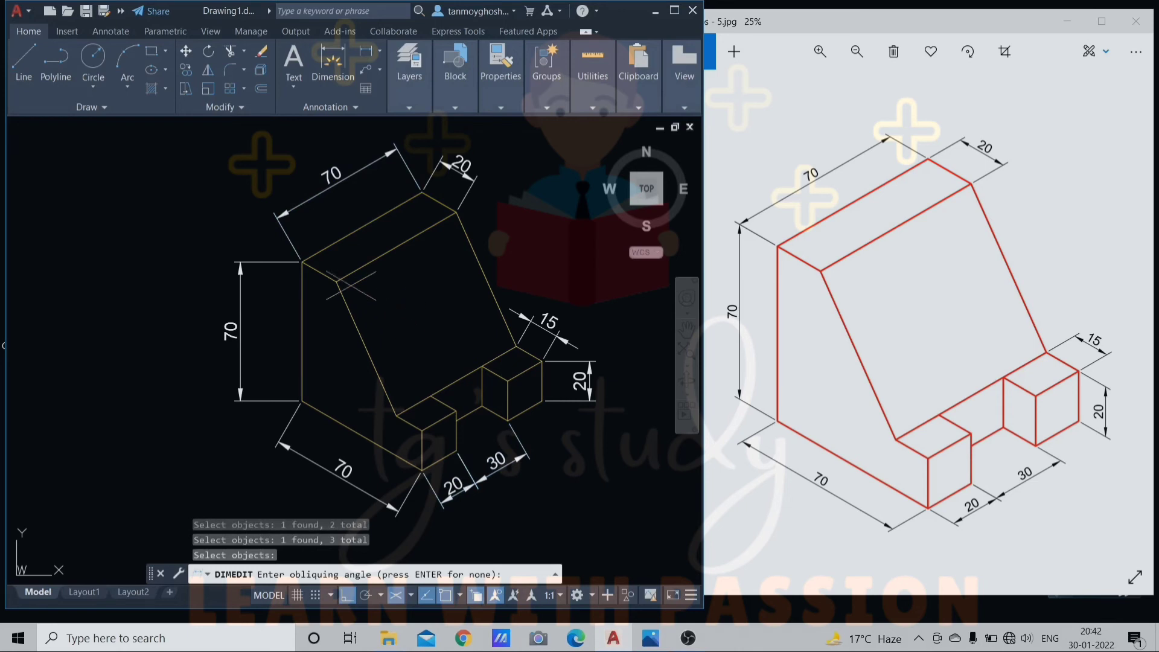
left_click(302, 262)
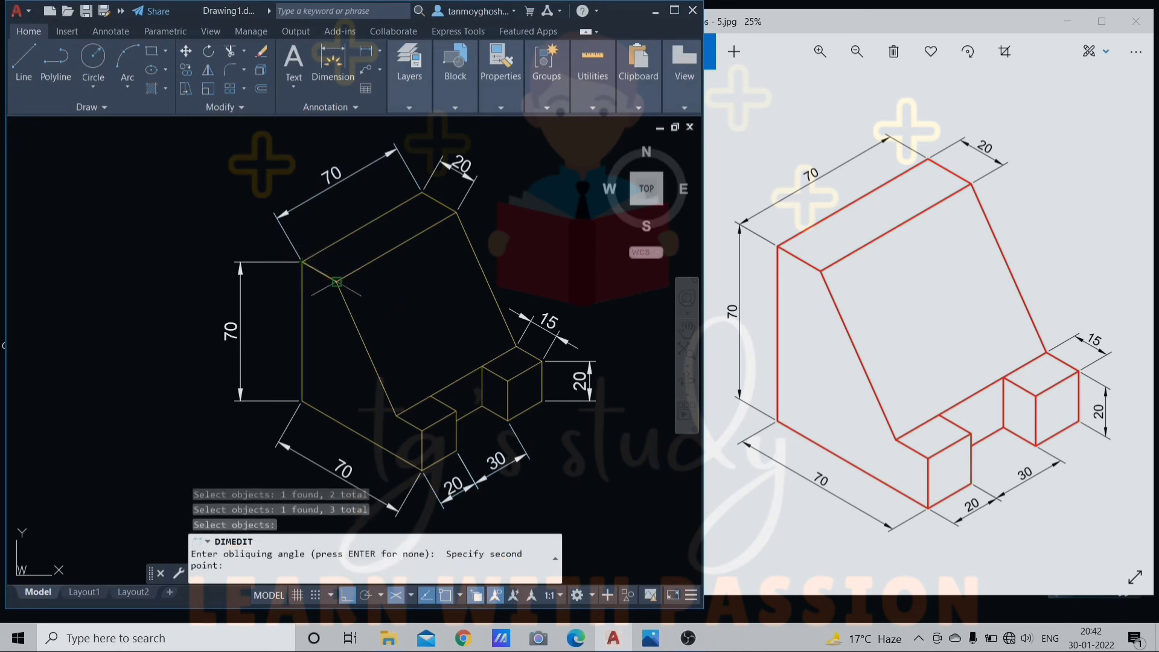
left_click(324, 280)
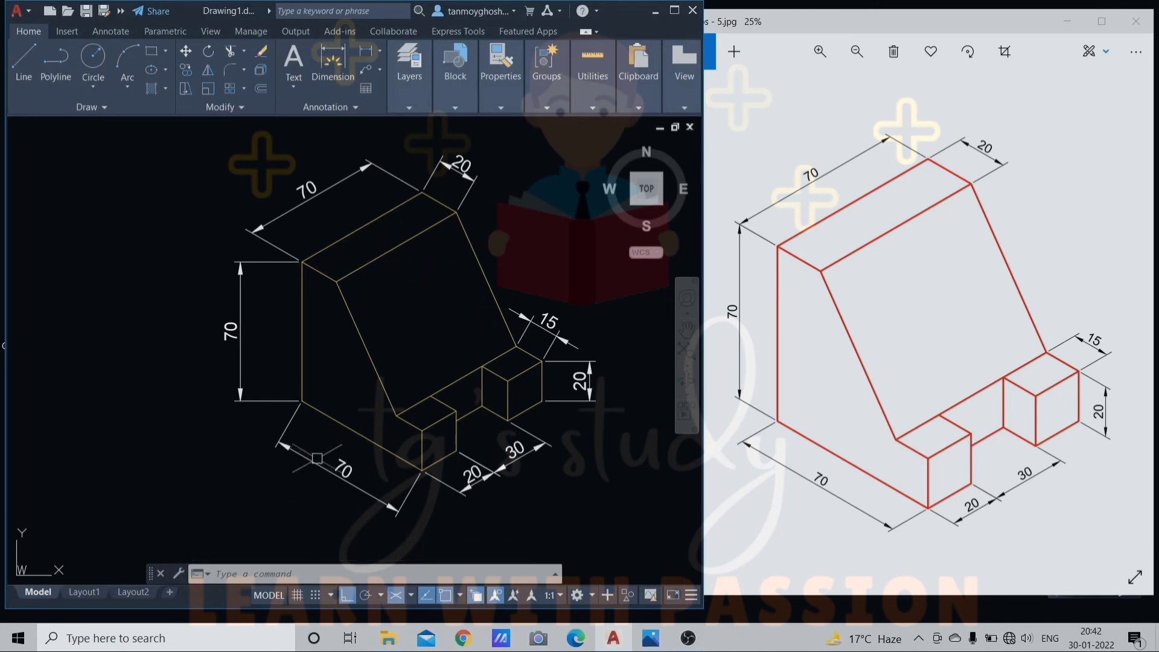
Oblique the bottom side edge's 70 dimension, the top 20 and the far foot's 15 parallel to the near foot's top front edge
type("dimedit")
key("Return")
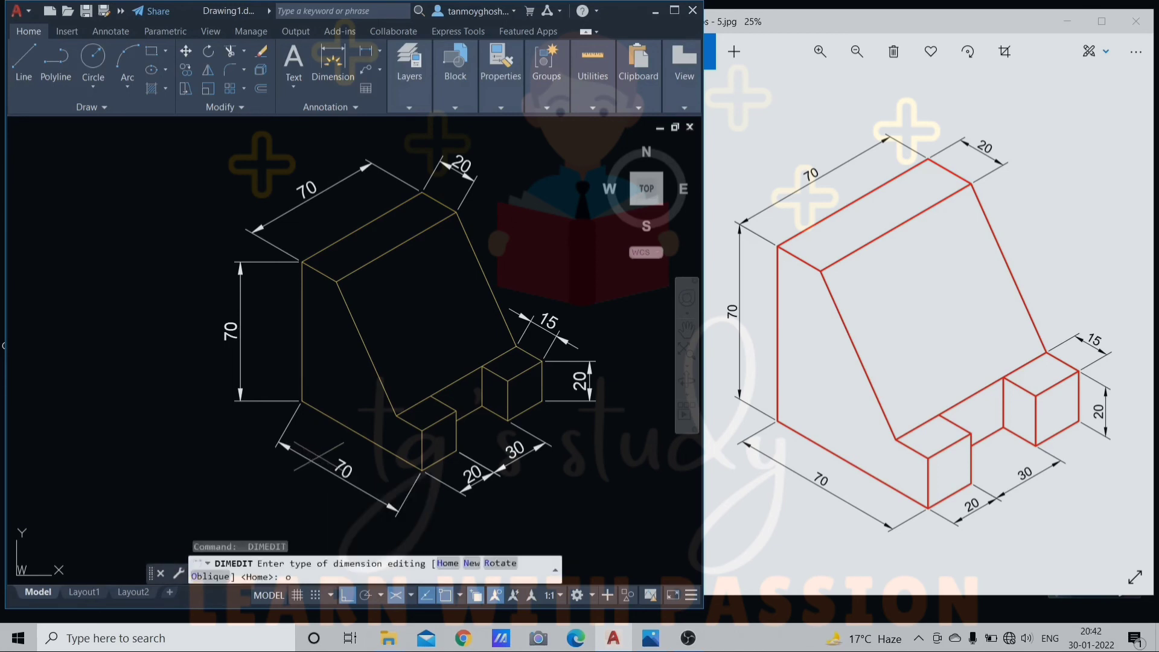
type("o")
key("Return")
left_click(304, 460)
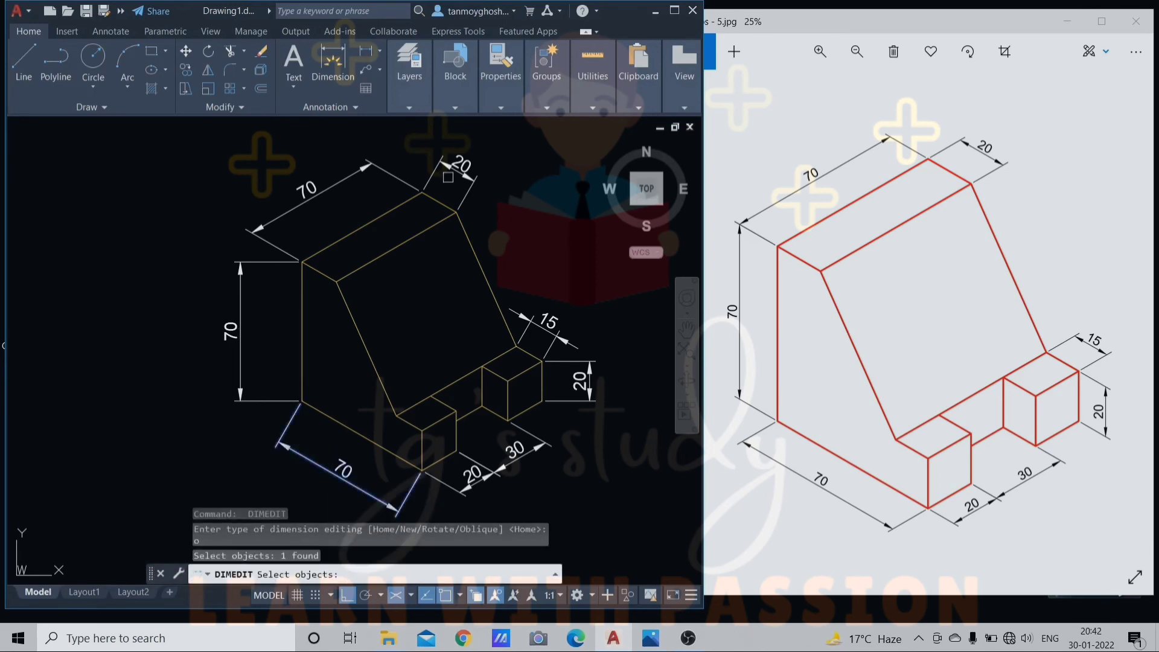
left_click(456, 168)
left_click(539, 324)
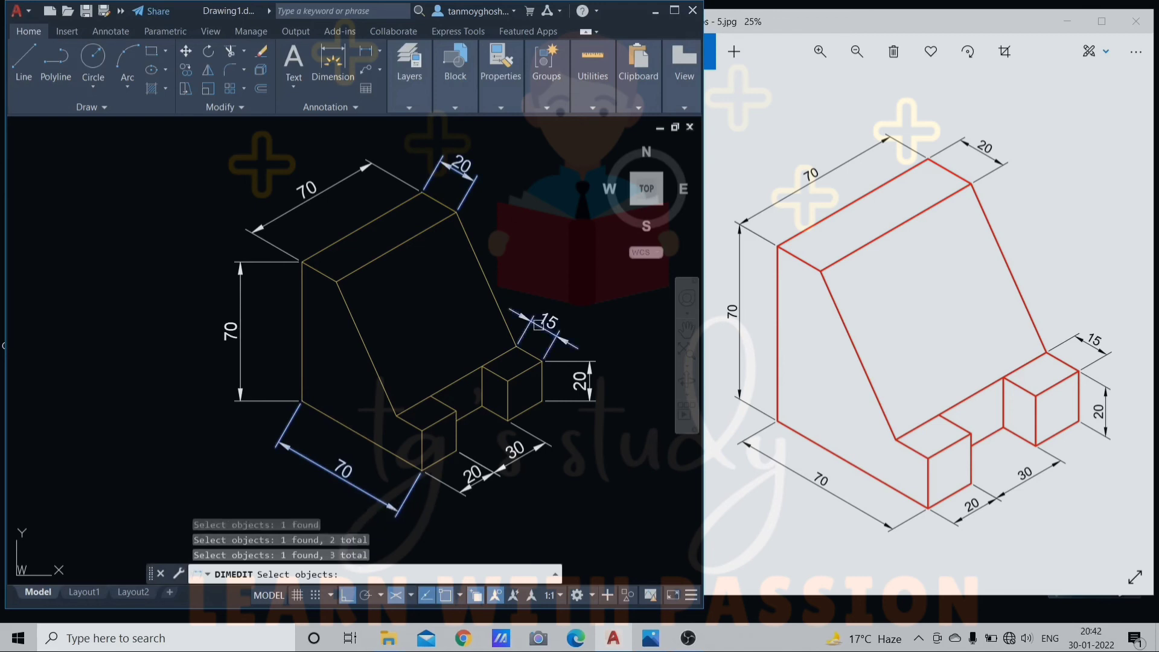
key("Return")
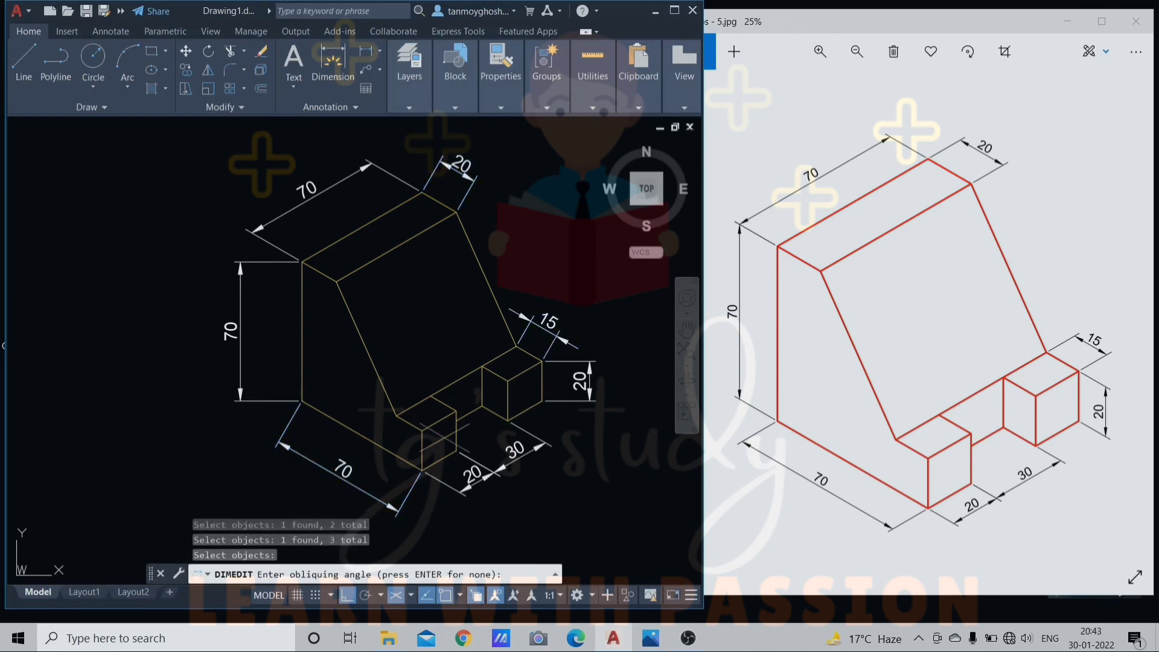
left_click(423, 430)
left_click(456, 413)
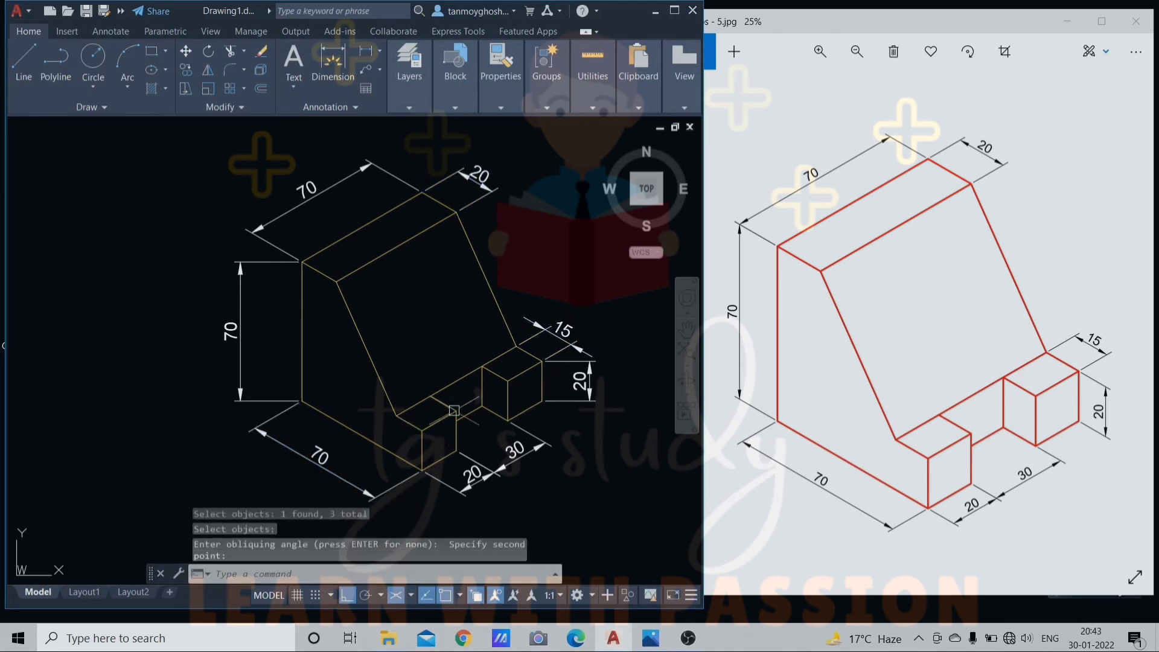
key("Escape")
middle_click_drag(526, 293, 519, 294)
key("Escape")
key("Escape")
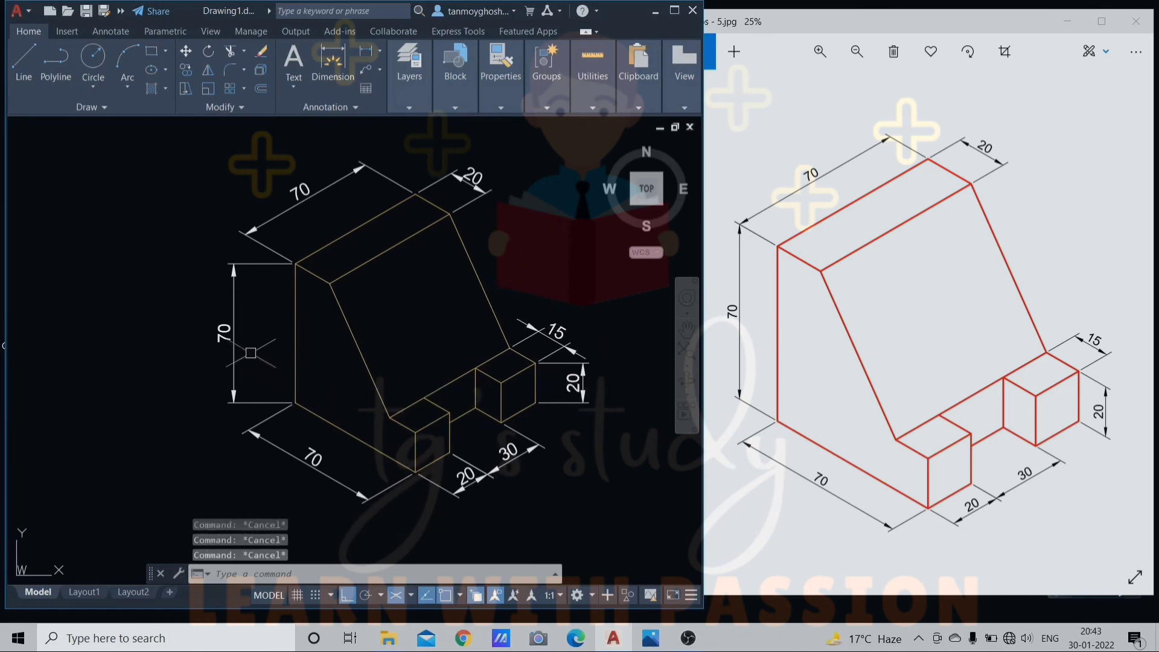
Oblique the vertical 70 and the far foot's vertical 20 dimensions parallel to the long back edge of the top face
type("dimedit")
key("Return")
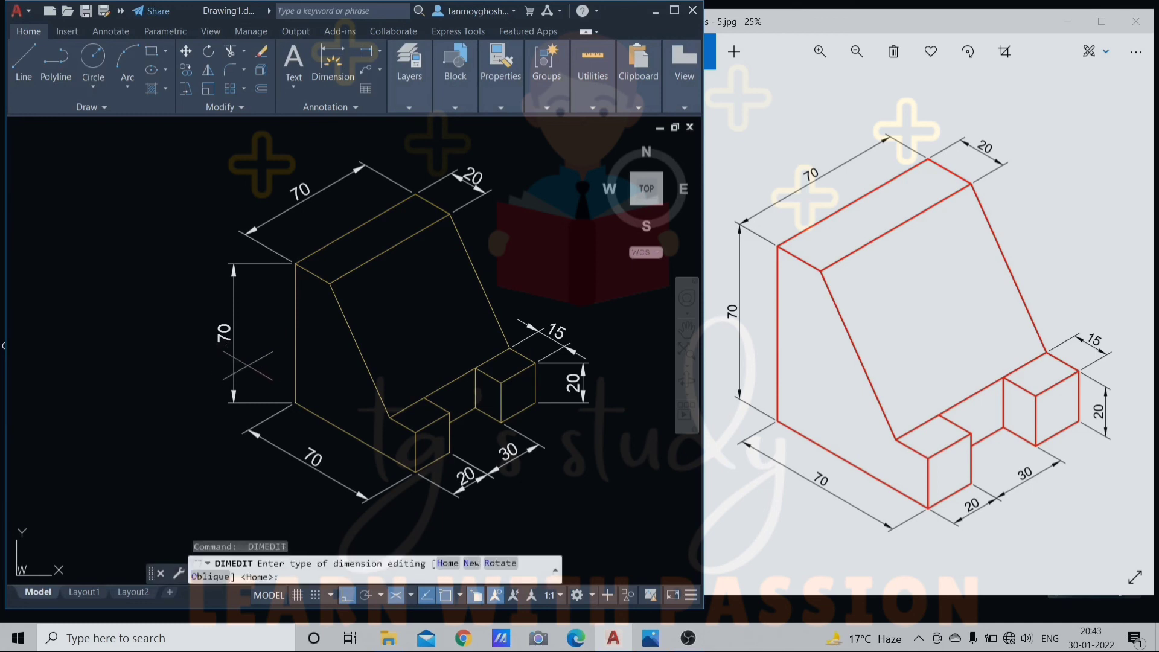
type("o")
key("Return")
left_click(238, 372)
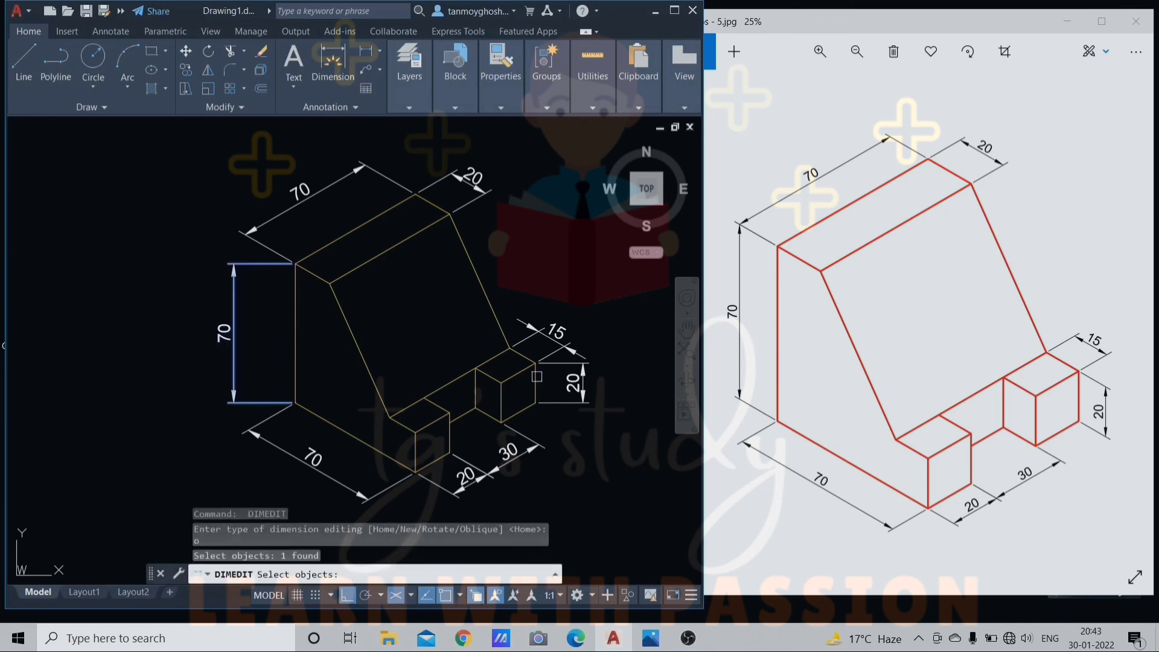
left_click(586, 387)
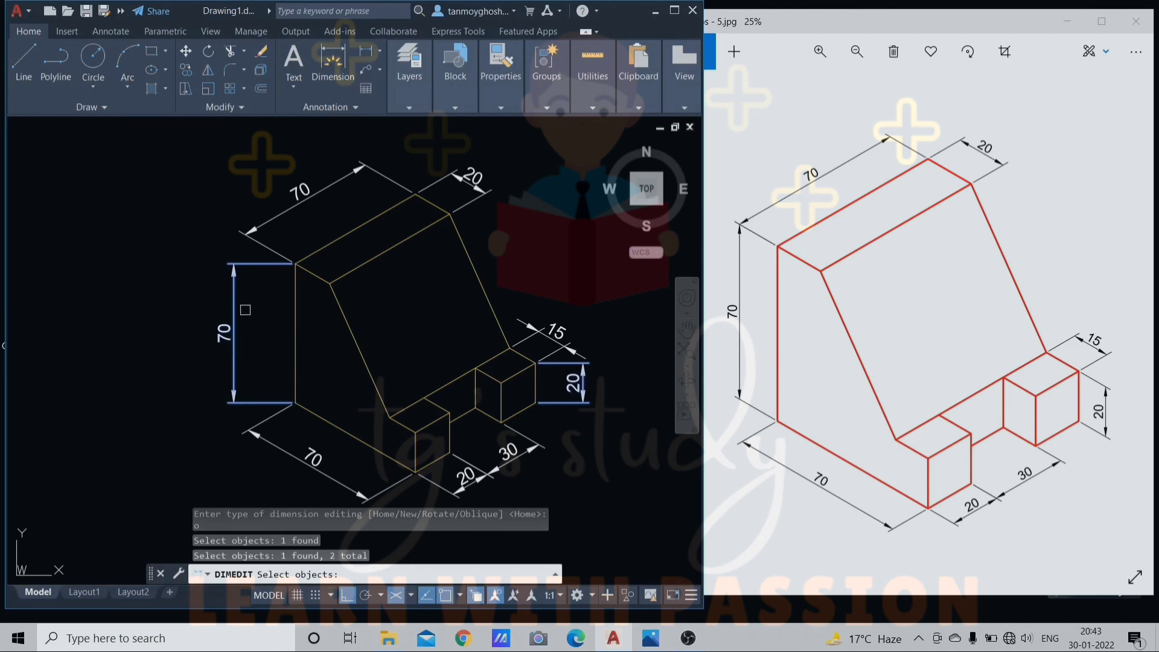
key("Return")
left_click(416, 194)
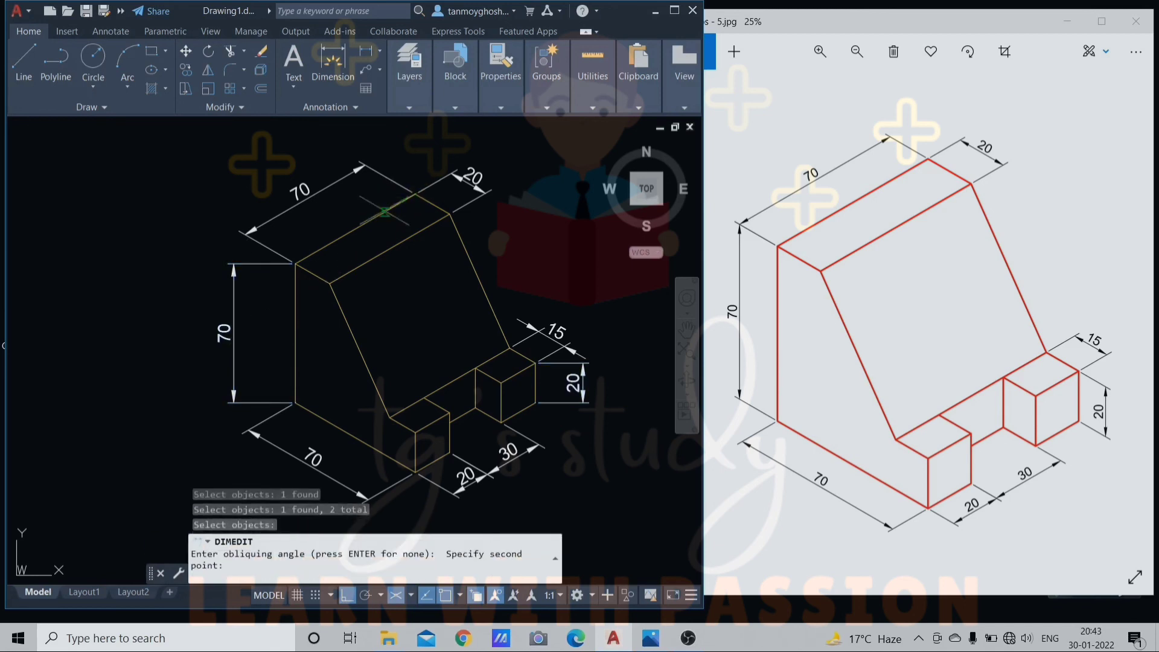
key("Escape")
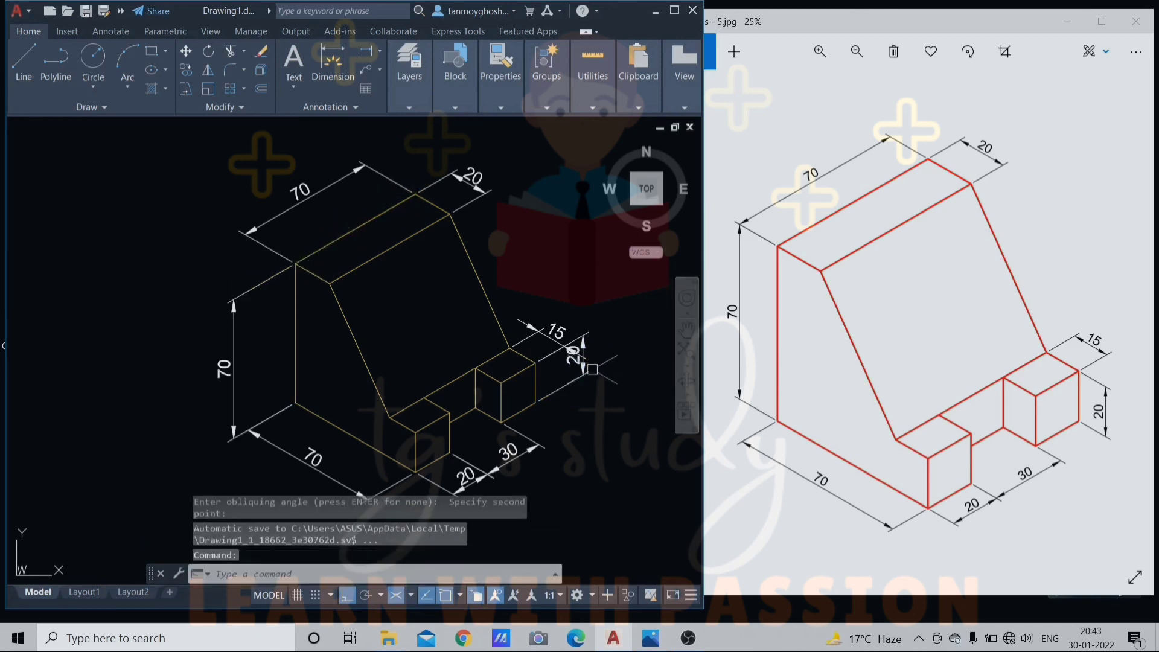
Move the far foot's 15 dimension farther out along its oblique extension lines, clear of the vertical 20 dimension
scroll(544, 325, "up", 5)
left_click(526, 311)
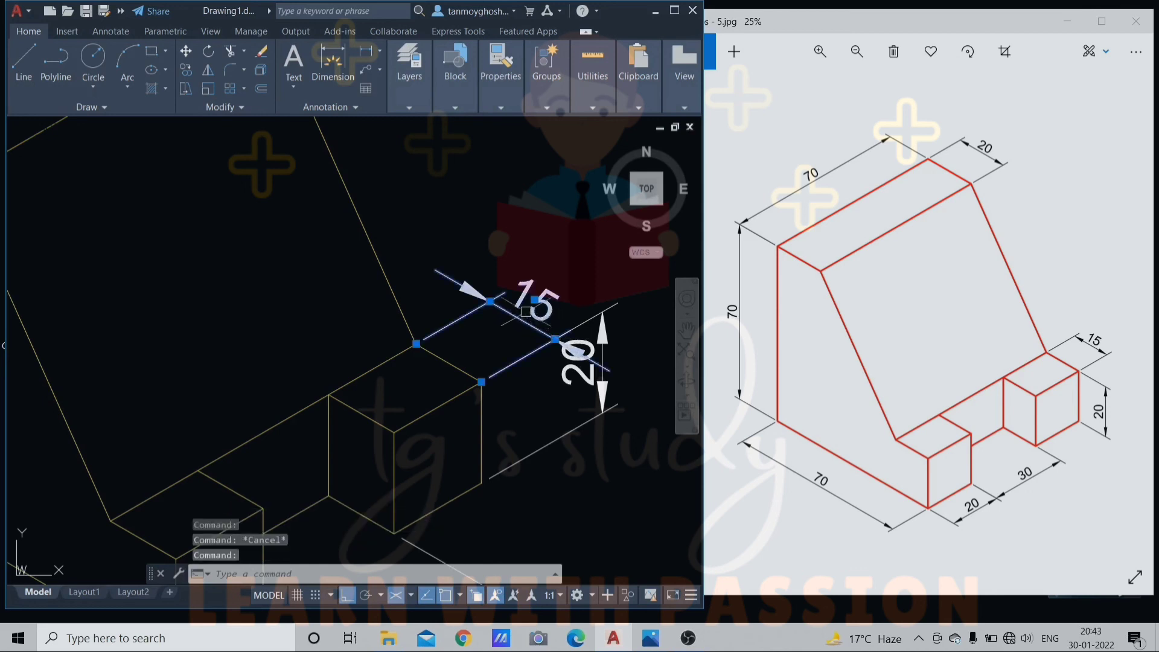
left_click(534, 300)
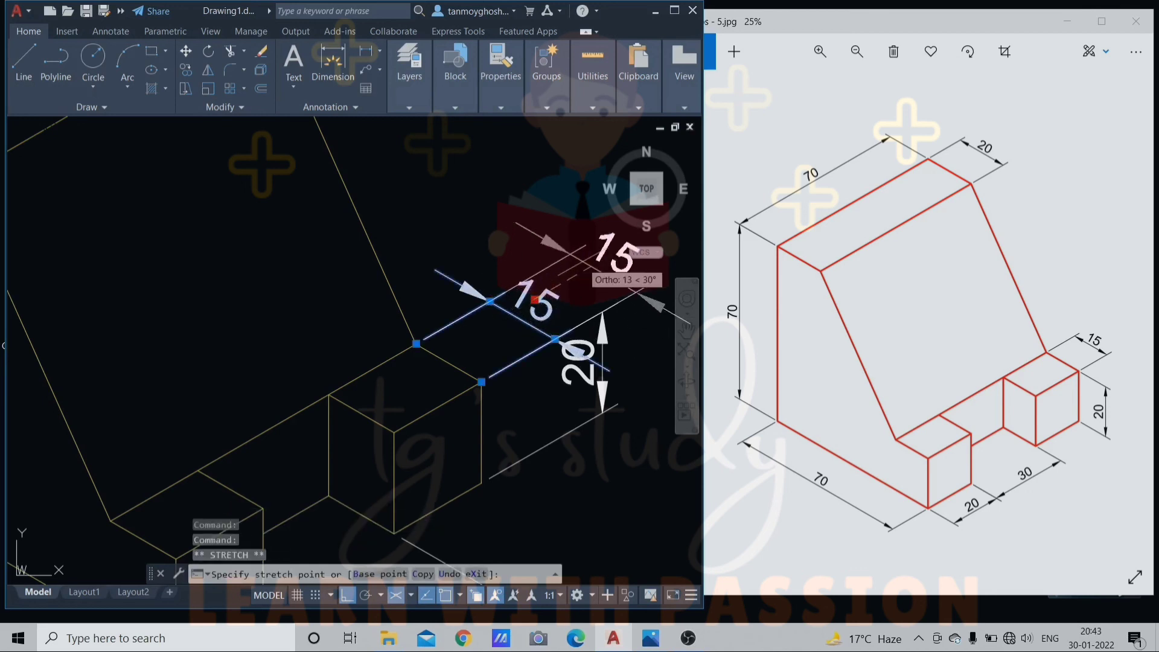
scroll(526, 362, "down", 3)
key("Escape")
scroll(525, 370, "down", 4)
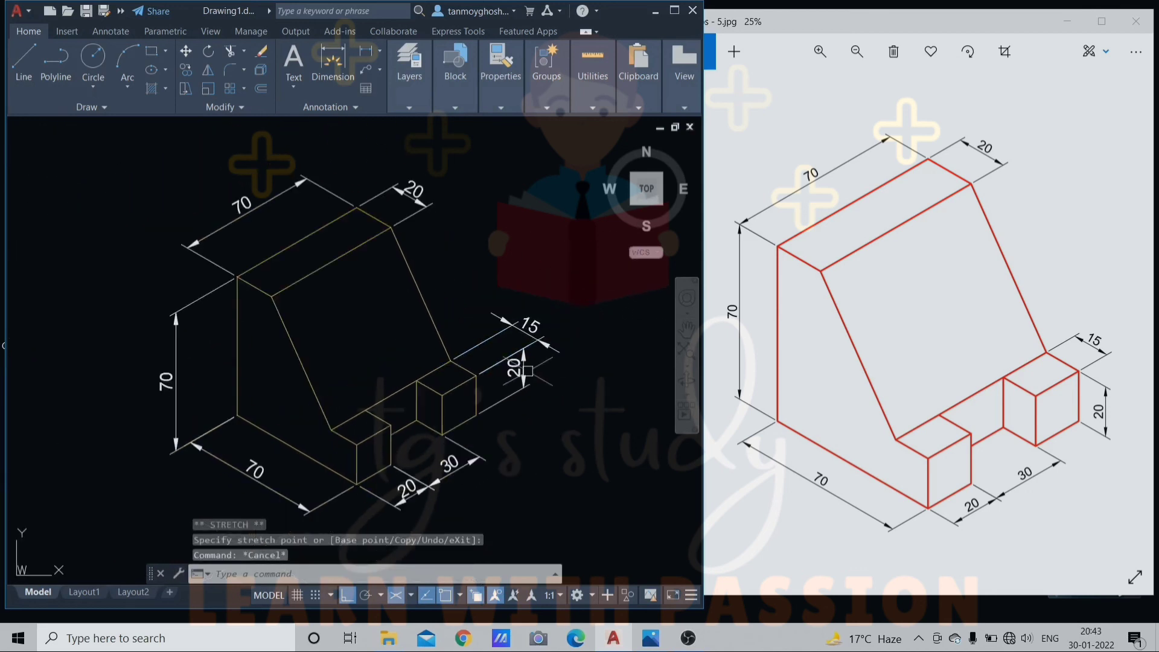
Move the vertical 70 dimension inward so its lower end meets the outer end of the bottom side edge's 70 dimension
left_click(191, 396)
scroll(192, 396, "up", 4)
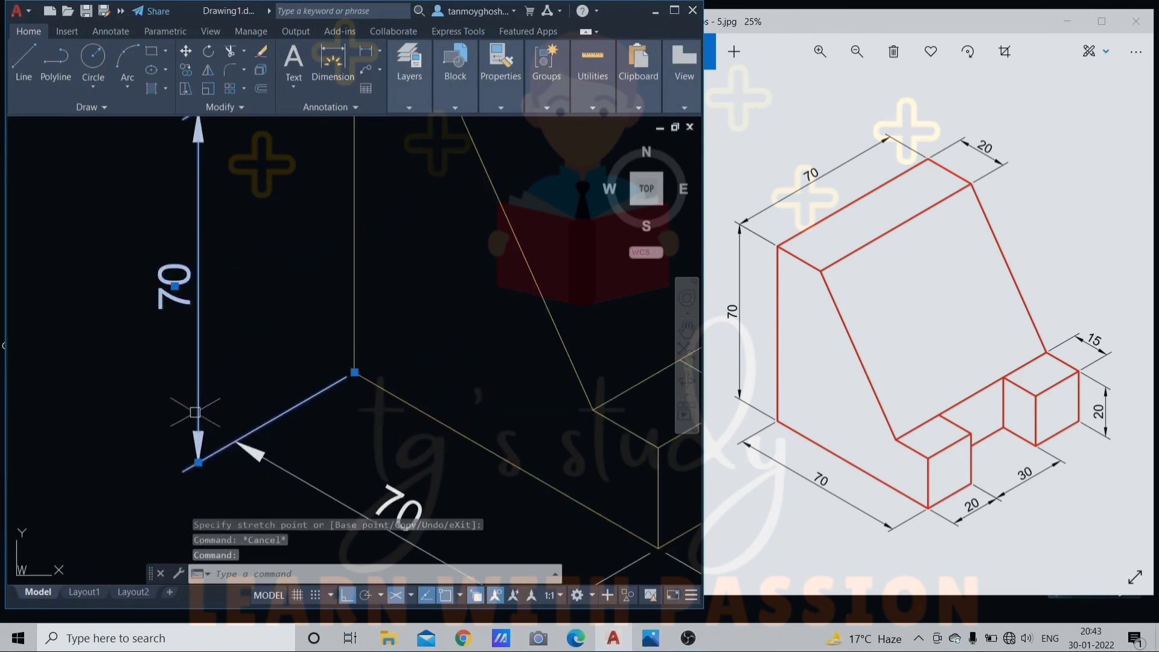
left_click(198, 463)
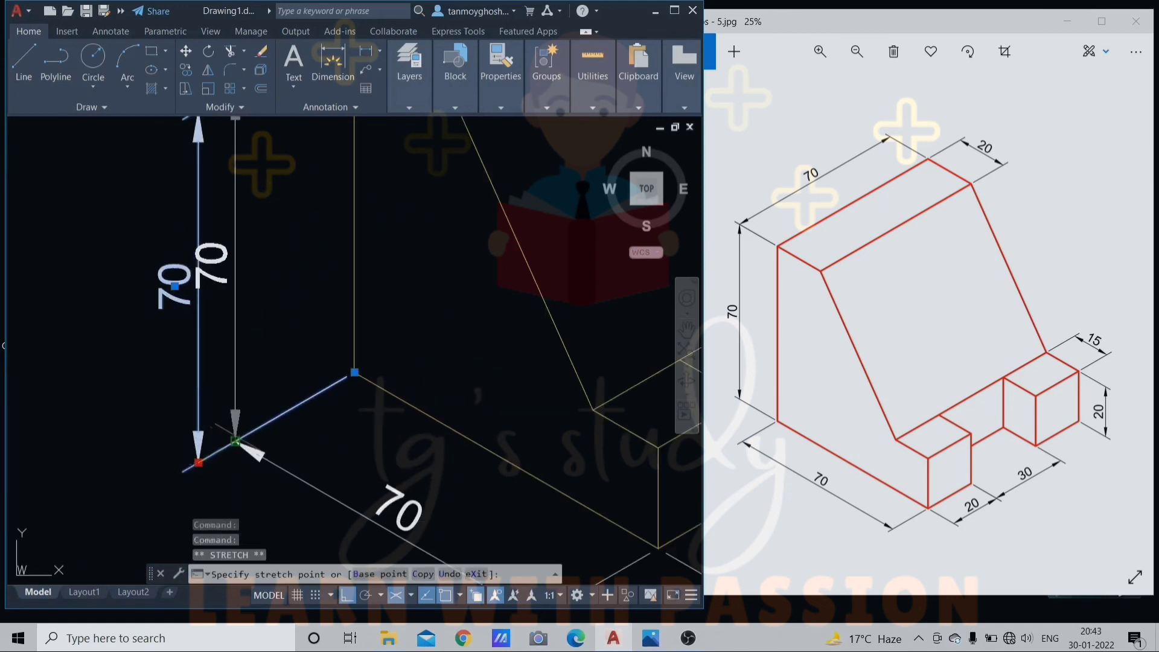
key("Escape")
scroll(278, 395, "down", 4)
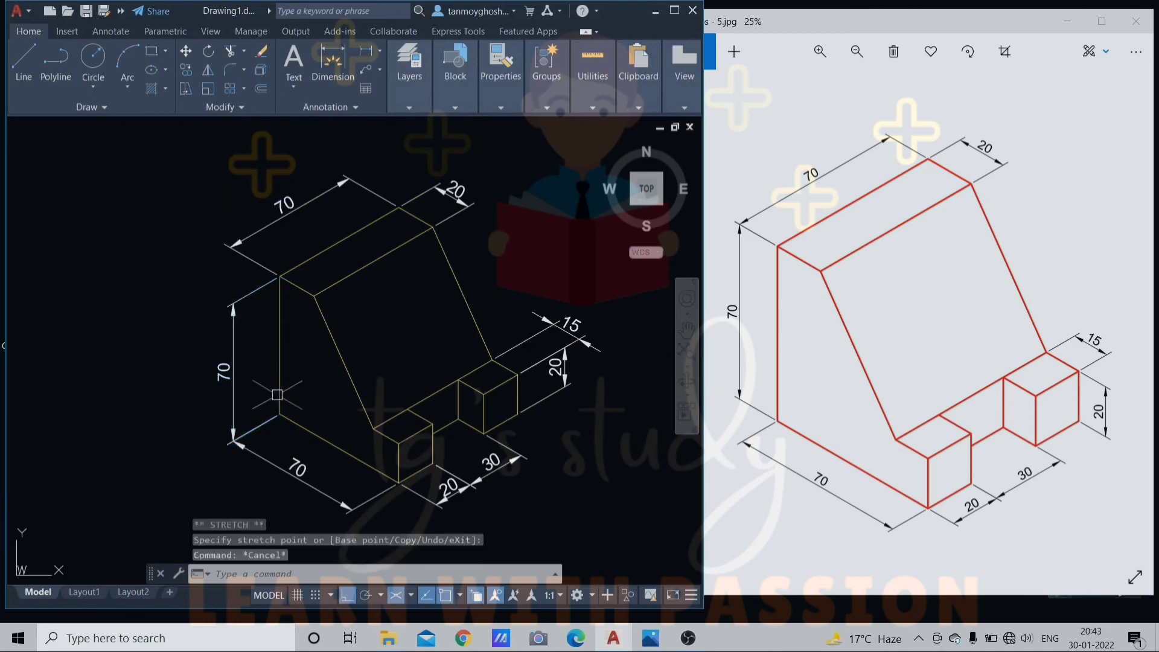
middle_click_drag(462, 435, 442, 408)
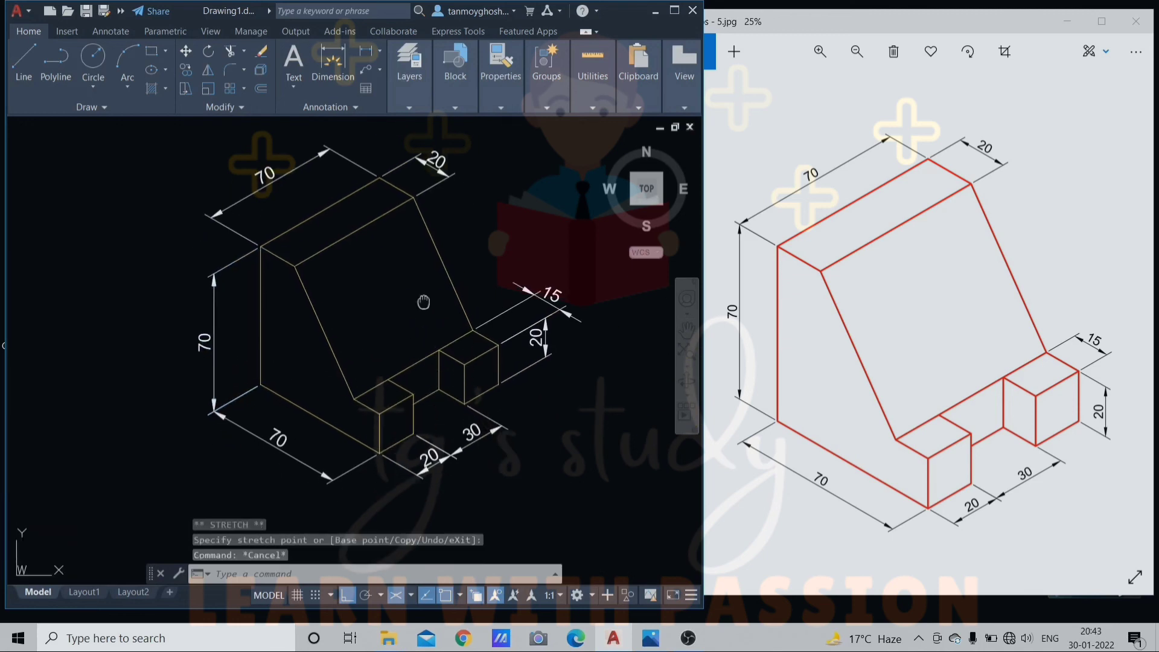
middle_click_drag(424, 302, 433, 329)
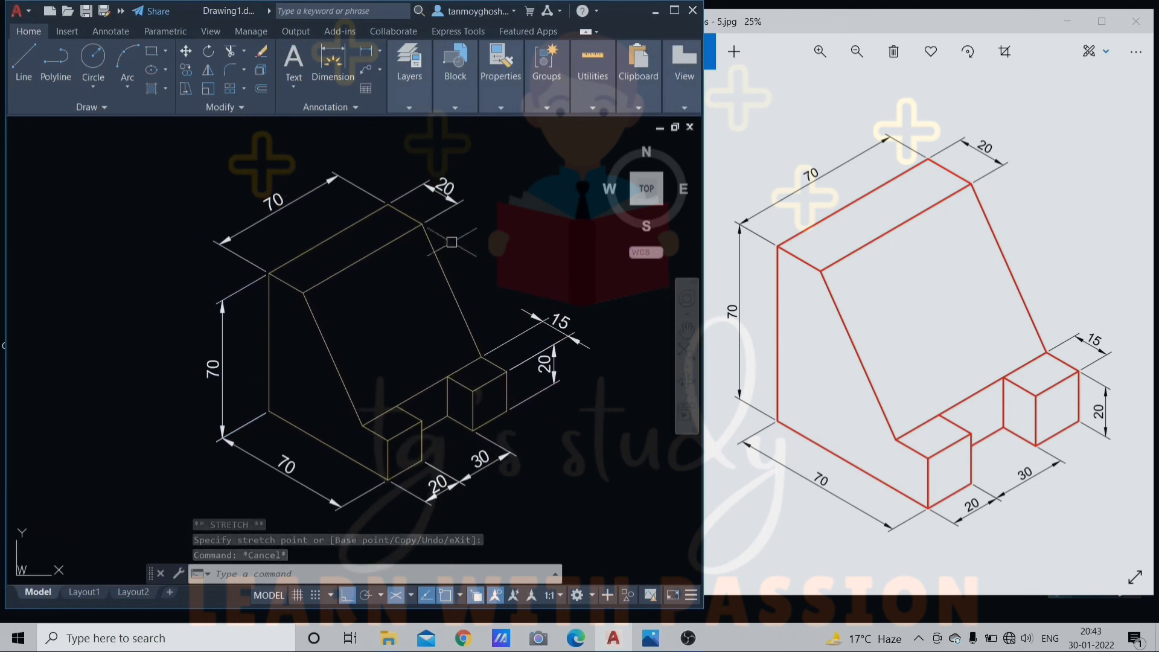